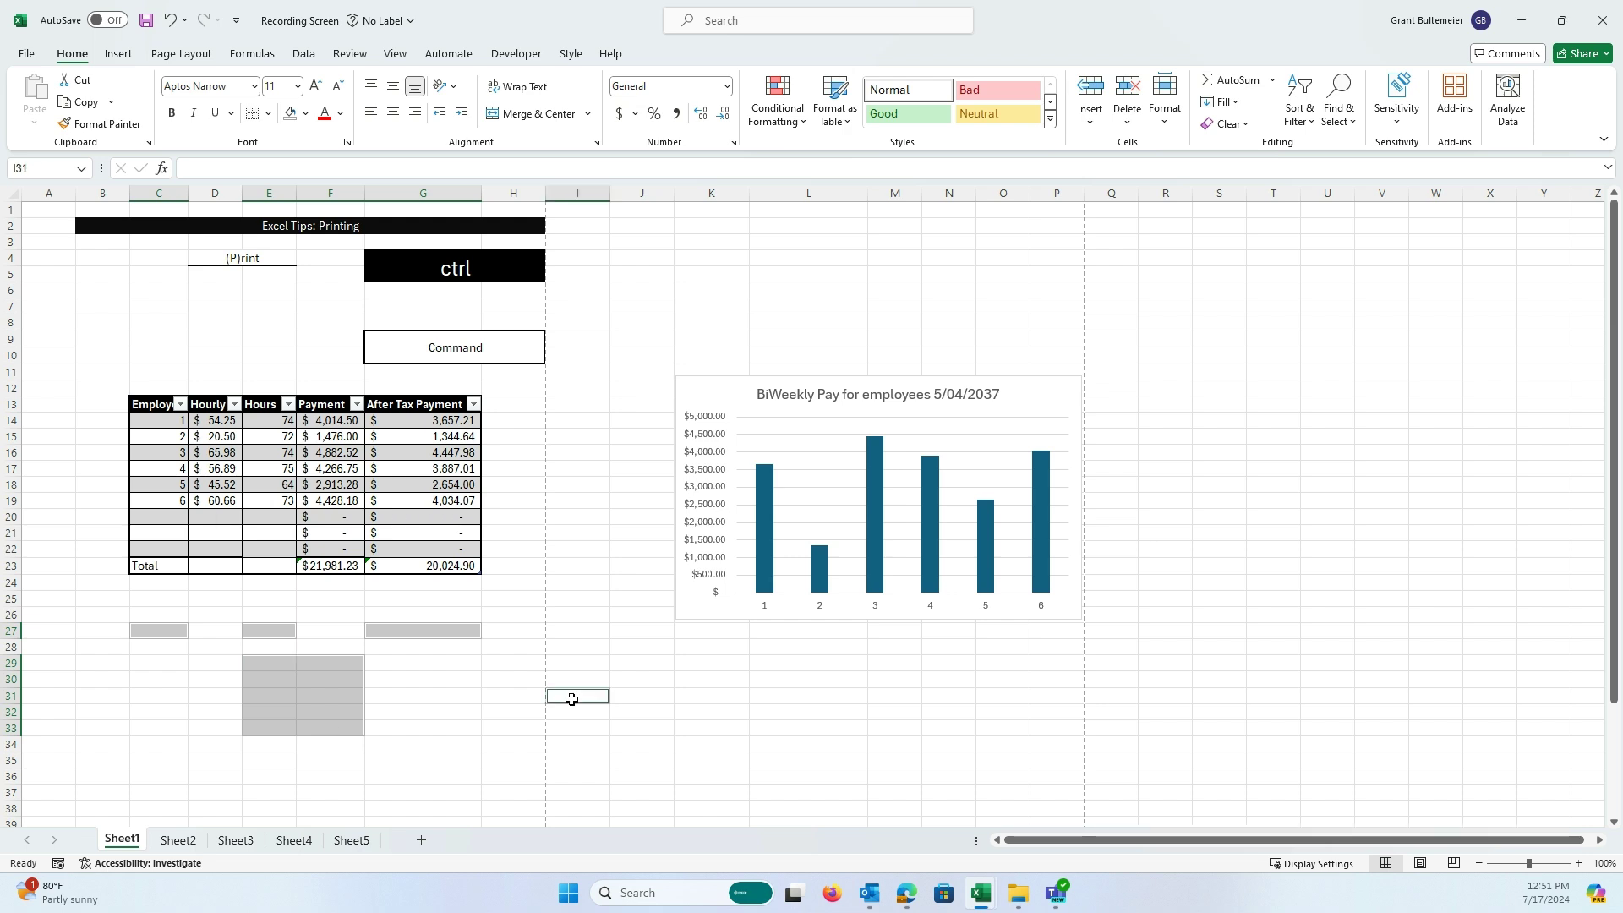
{"action": "left_click_drag", "start_coordinate": [811, 663], "coordinate": [832, 695]}
{"action": "left_click_drag", "start_coordinate": [633, 328], "coordinate": [648, 248]}
{"action": "left_click_drag", "start_coordinate": [752, 259], "coordinate": [1012, 351]}
{"action": "left_click_drag", "start_coordinate": [1144, 279], "coordinate": [1191, 452]}
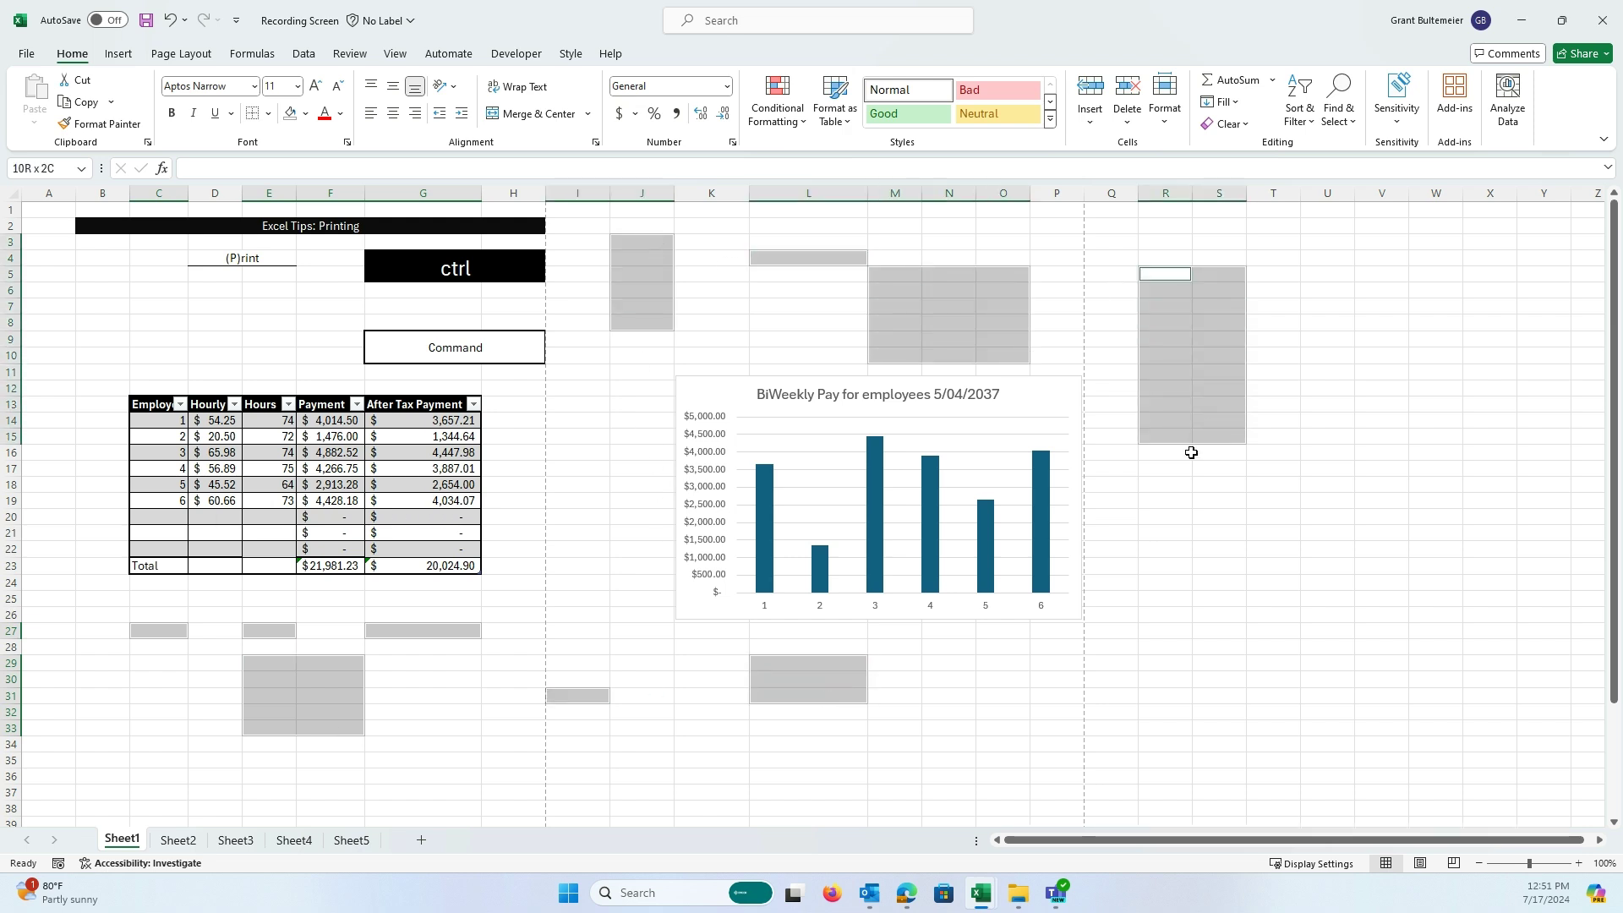
{"action": "left_click", "coordinate": [562, 549], "text": "ctrl"}
{"action": "left_click", "coordinate": [582, 455], "text": "ctrl"}
{"action": "left_click", "coordinate": [121, 321]}
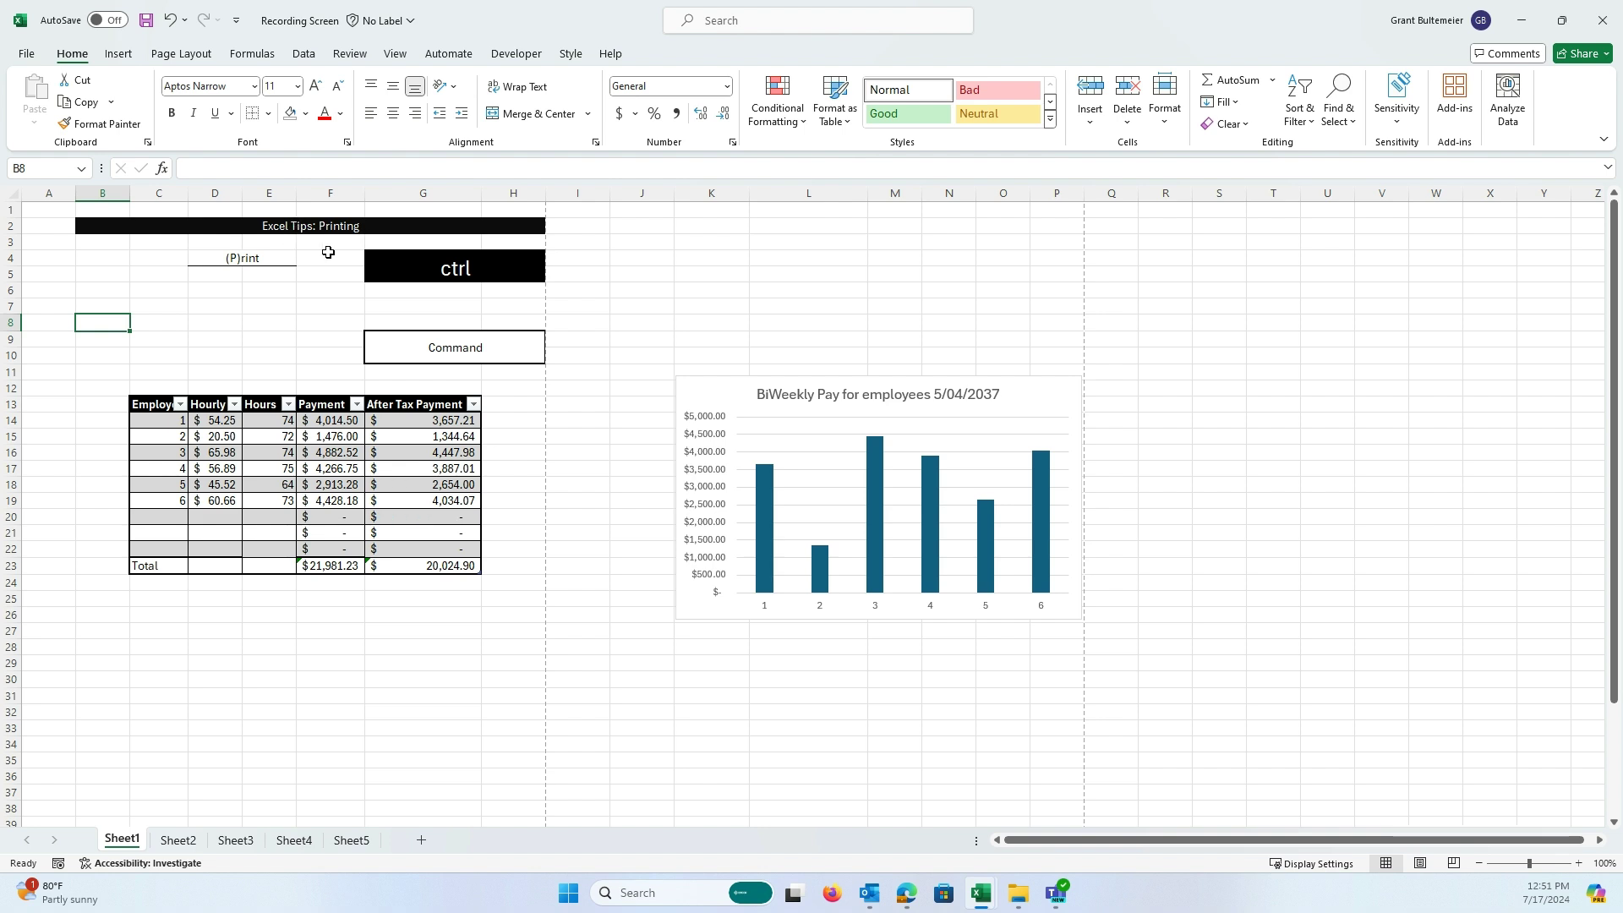
- Open the print settings for Sheet1 and browse the pages in the print preview
{"action": "left_click", "coordinate": [26, 53]}
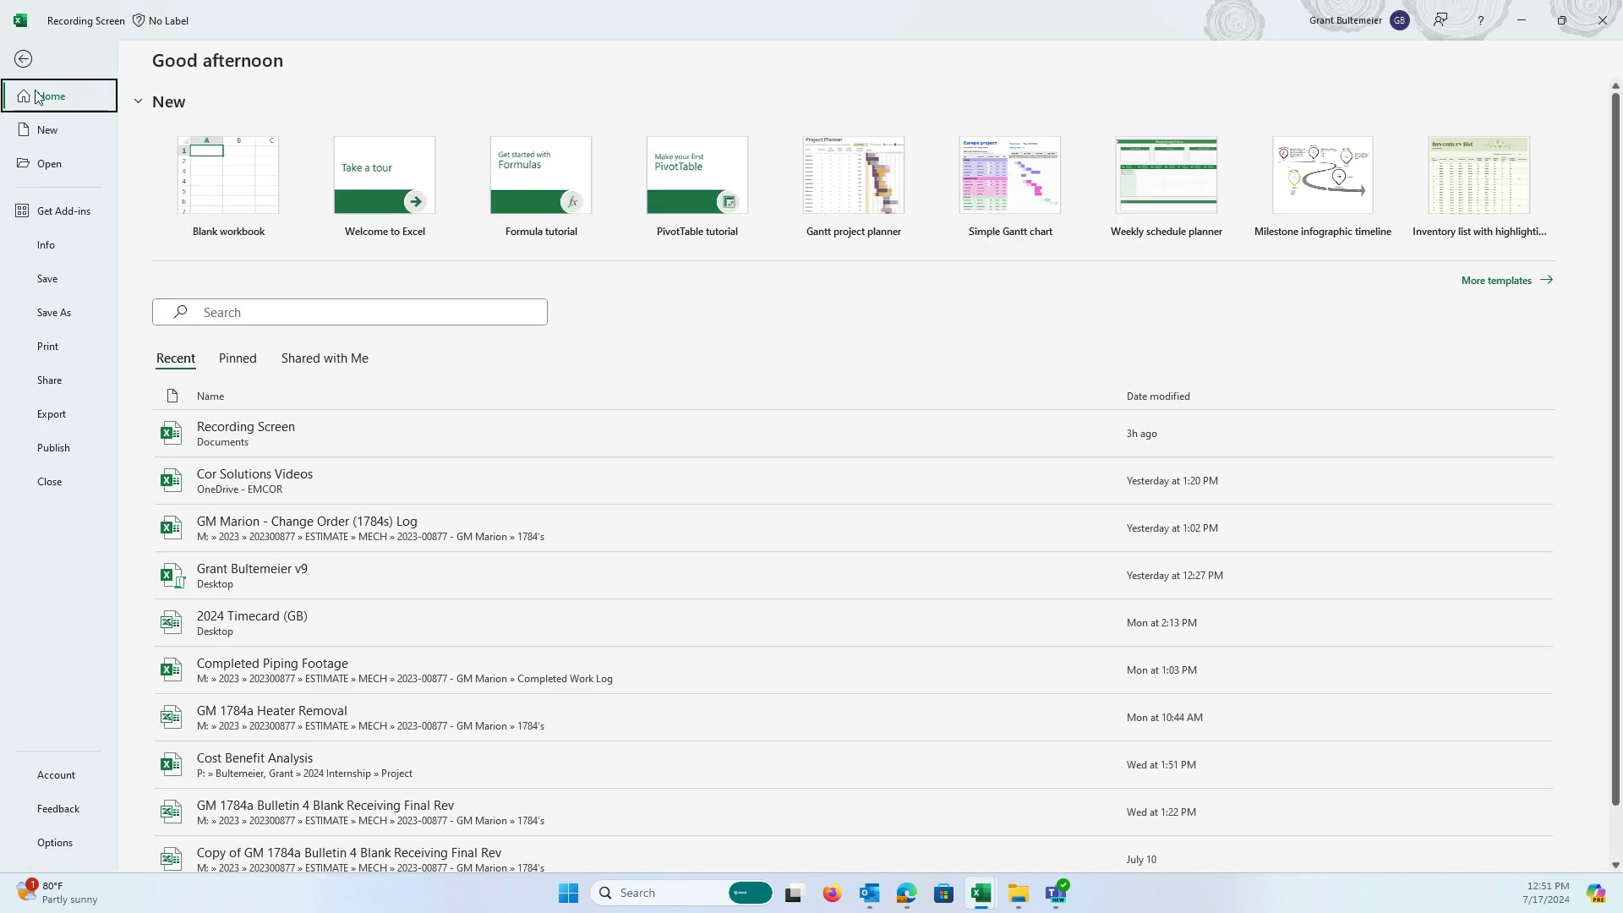
{"action": "left_click", "coordinate": [69, 346]}
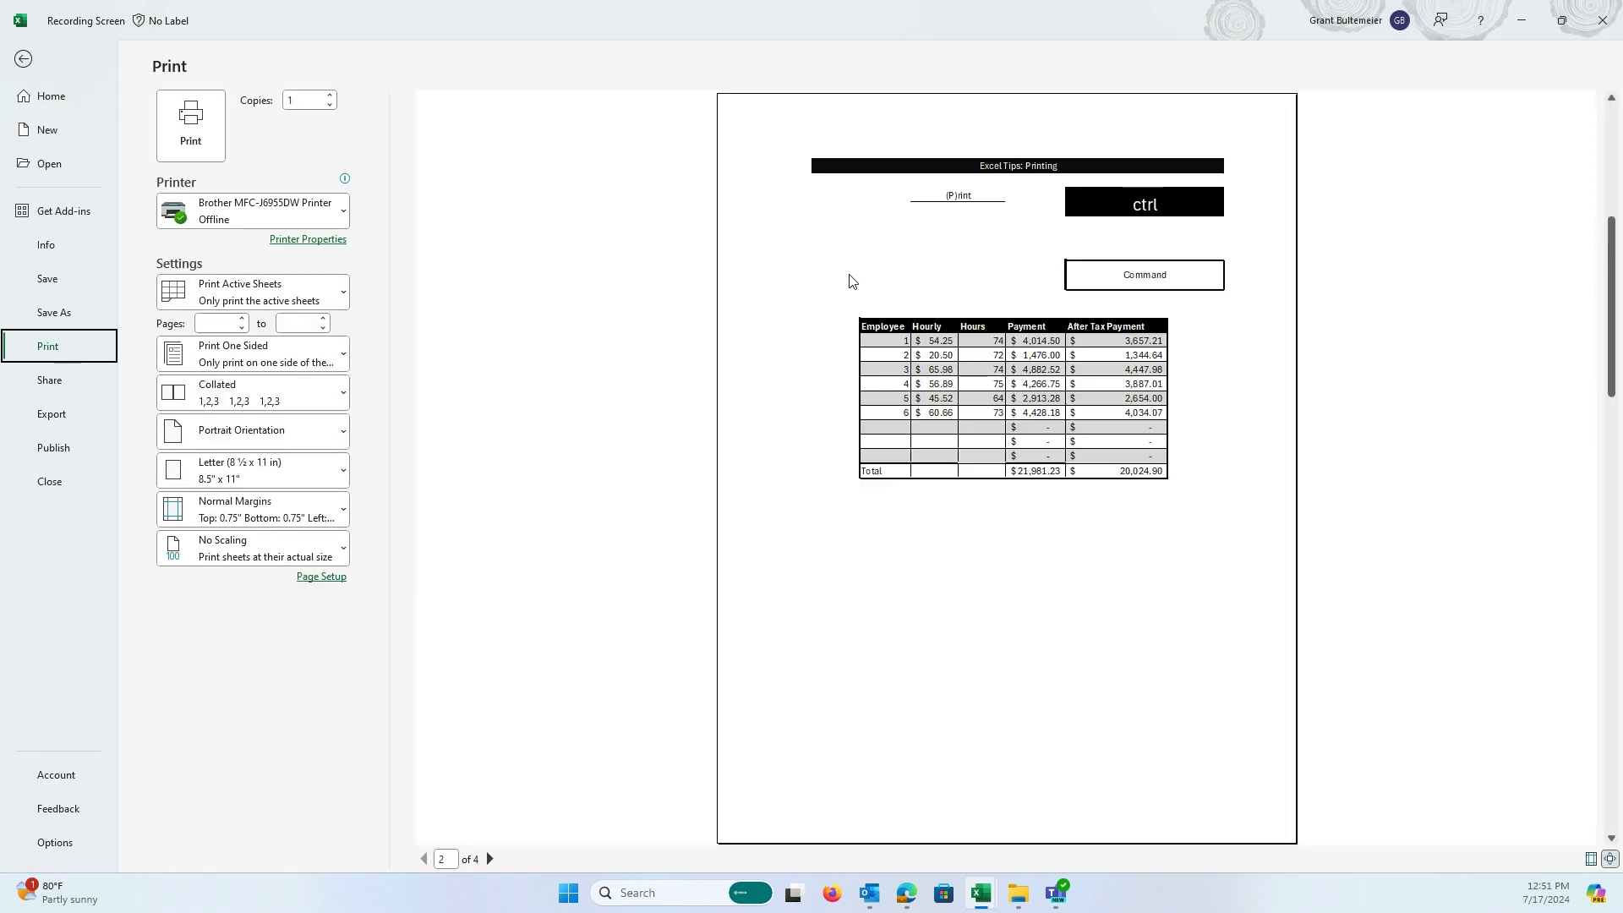
{"action": "scroll", "coordinate": [862, 355], "scroll_direction": "down", "scroll_amount": 2}
{"action": "scroll", "coordinate": [845, 364], "scroll_direction": "up", "scroll_amount": 3}
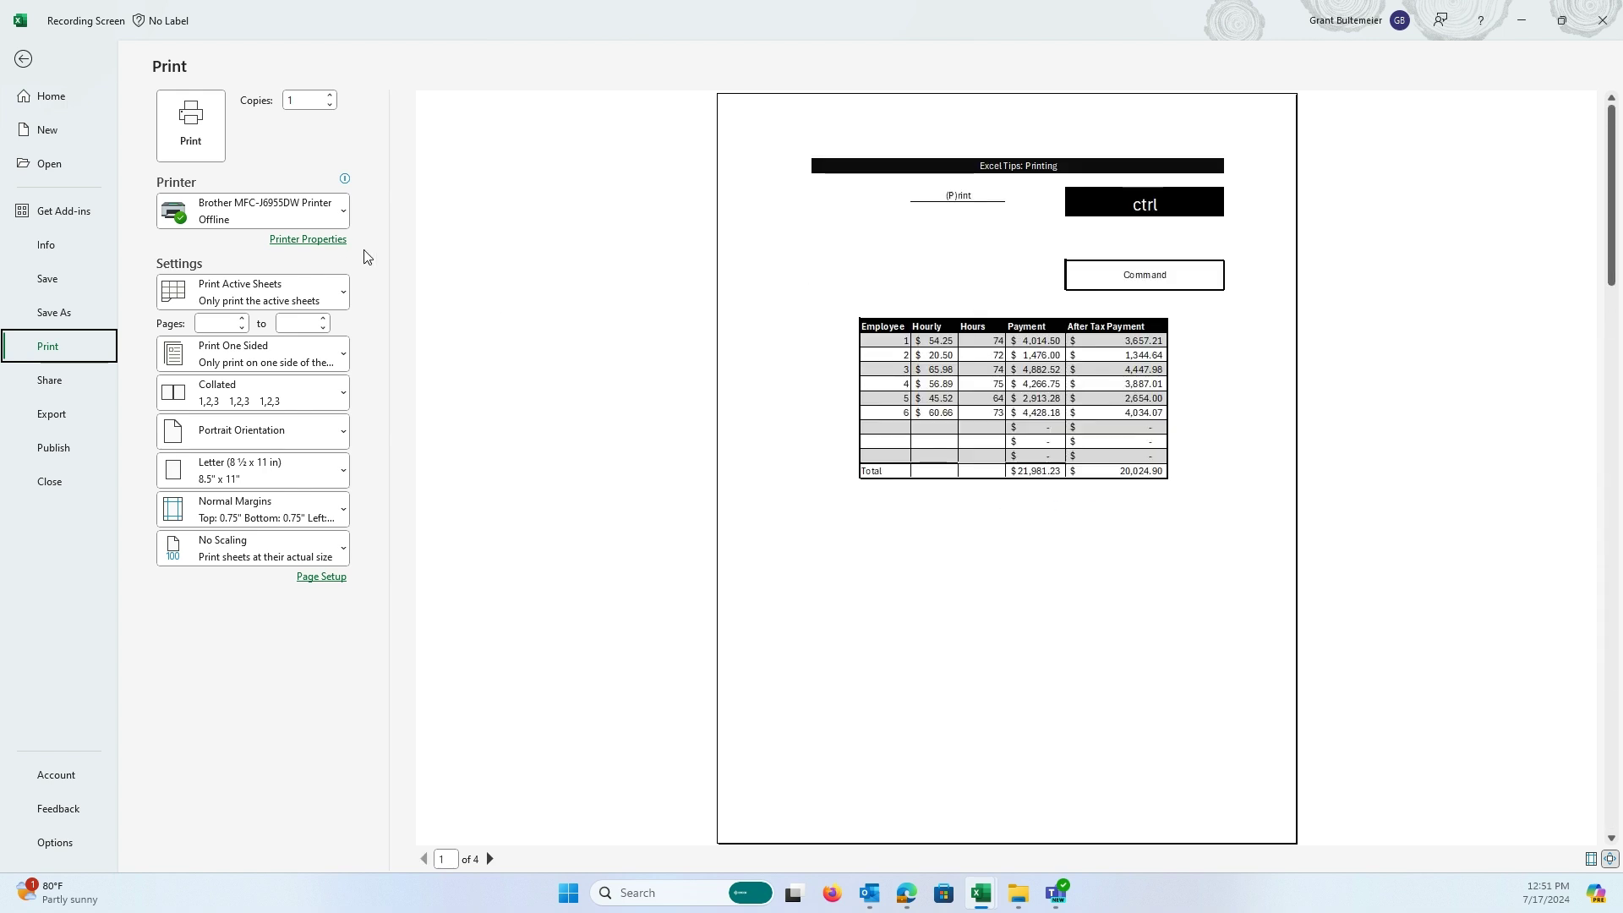
- Review the available printers, the print-range choices and the one- or two-sided printing options without changing them
{"action": "left_click", "coordinate": [274, 225]}
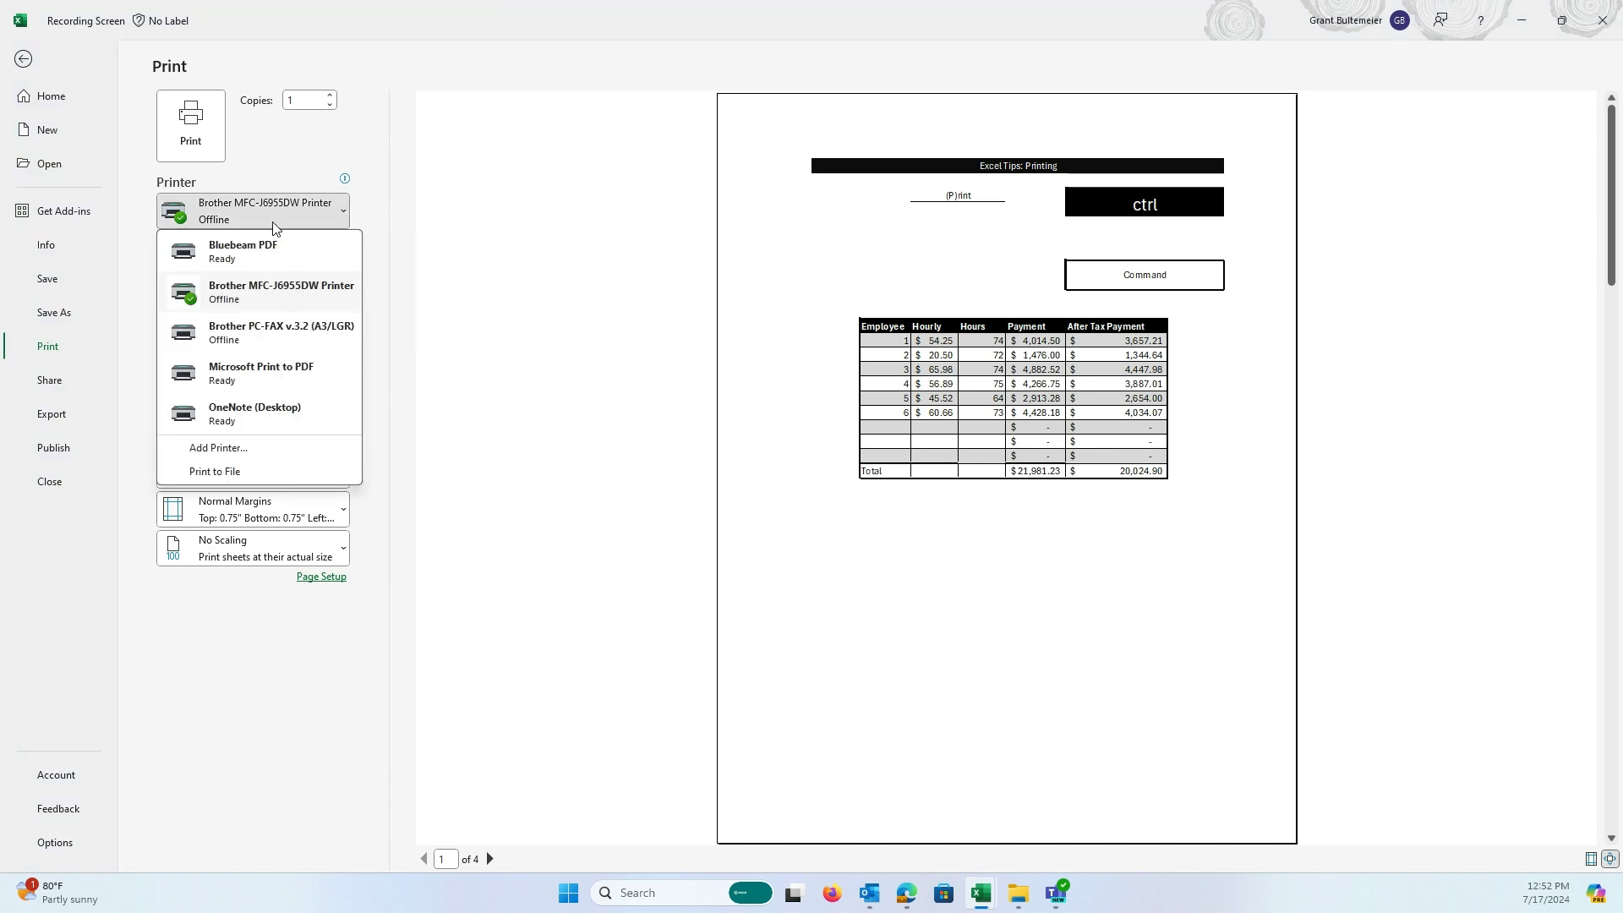
{"action": "left_click", "coordinate": [274, 223]}
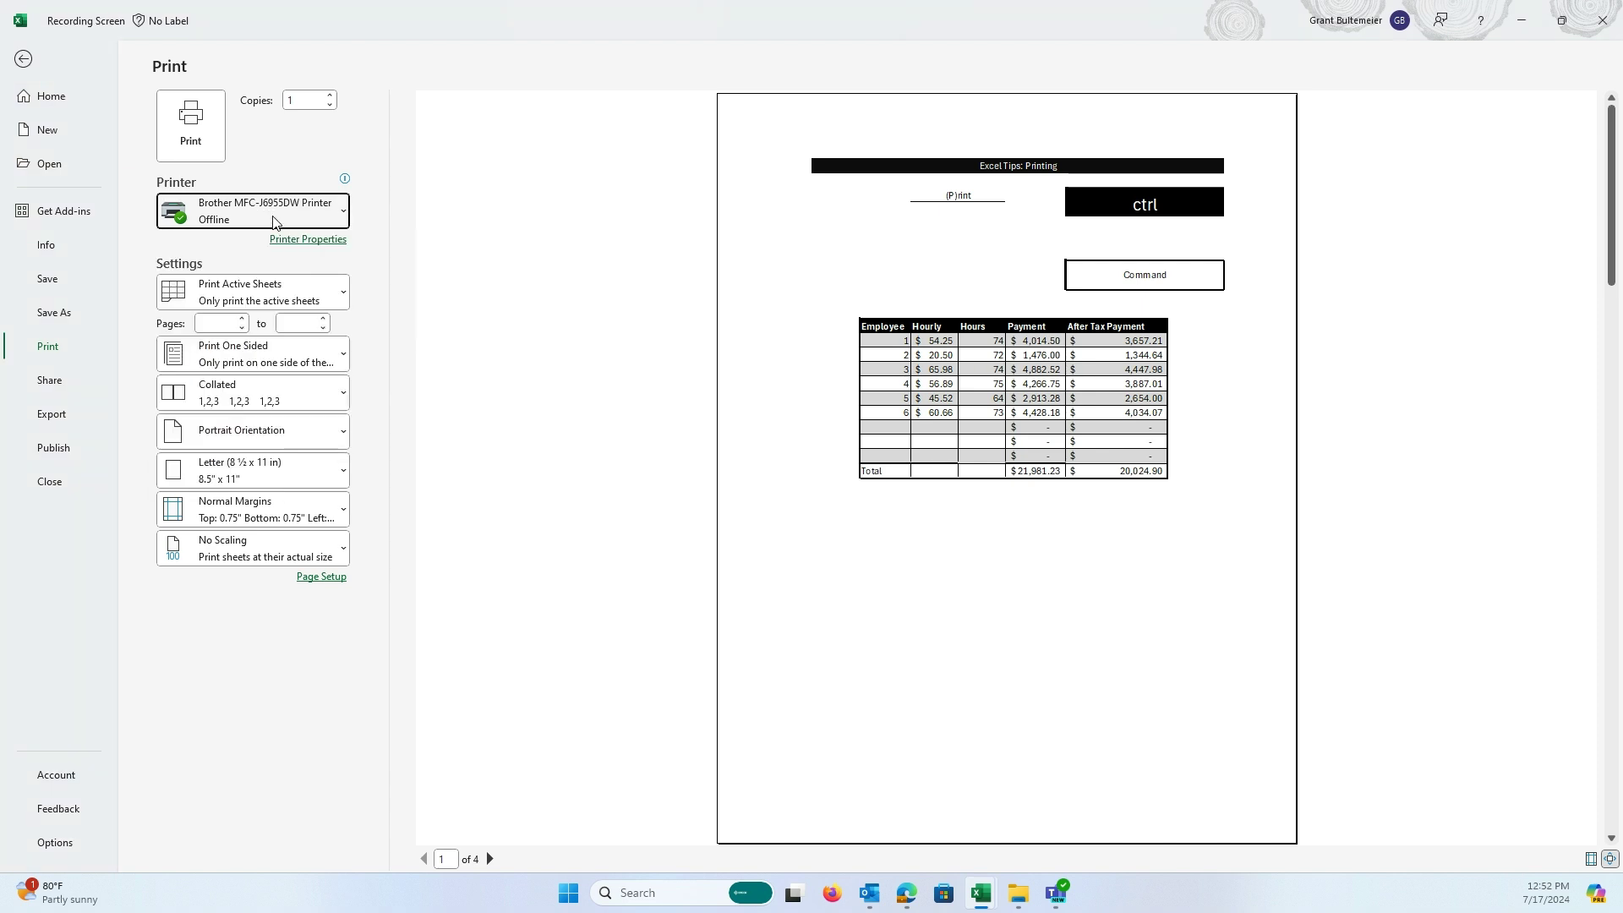
{"action": "left_click", "coordinate": [265, 301]}
{"action": "left_click", "coordinate": [266, 300]}
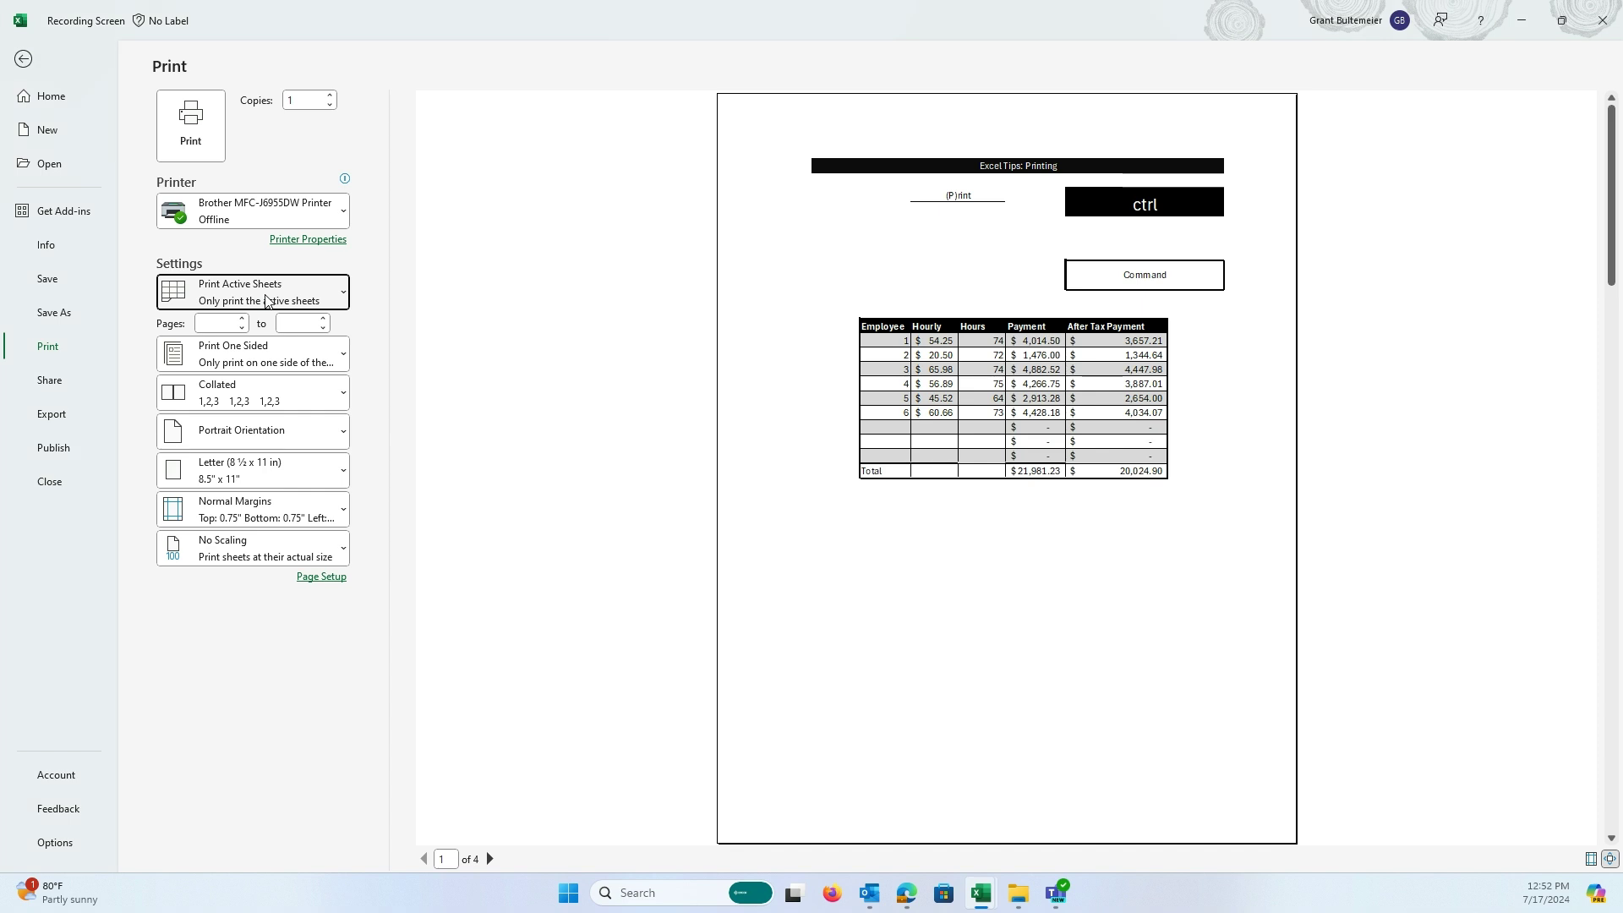
{"action": "left_click", "coordinate": [272, 365]}
{"action": "left_click", "coordinate": [273, 365]}
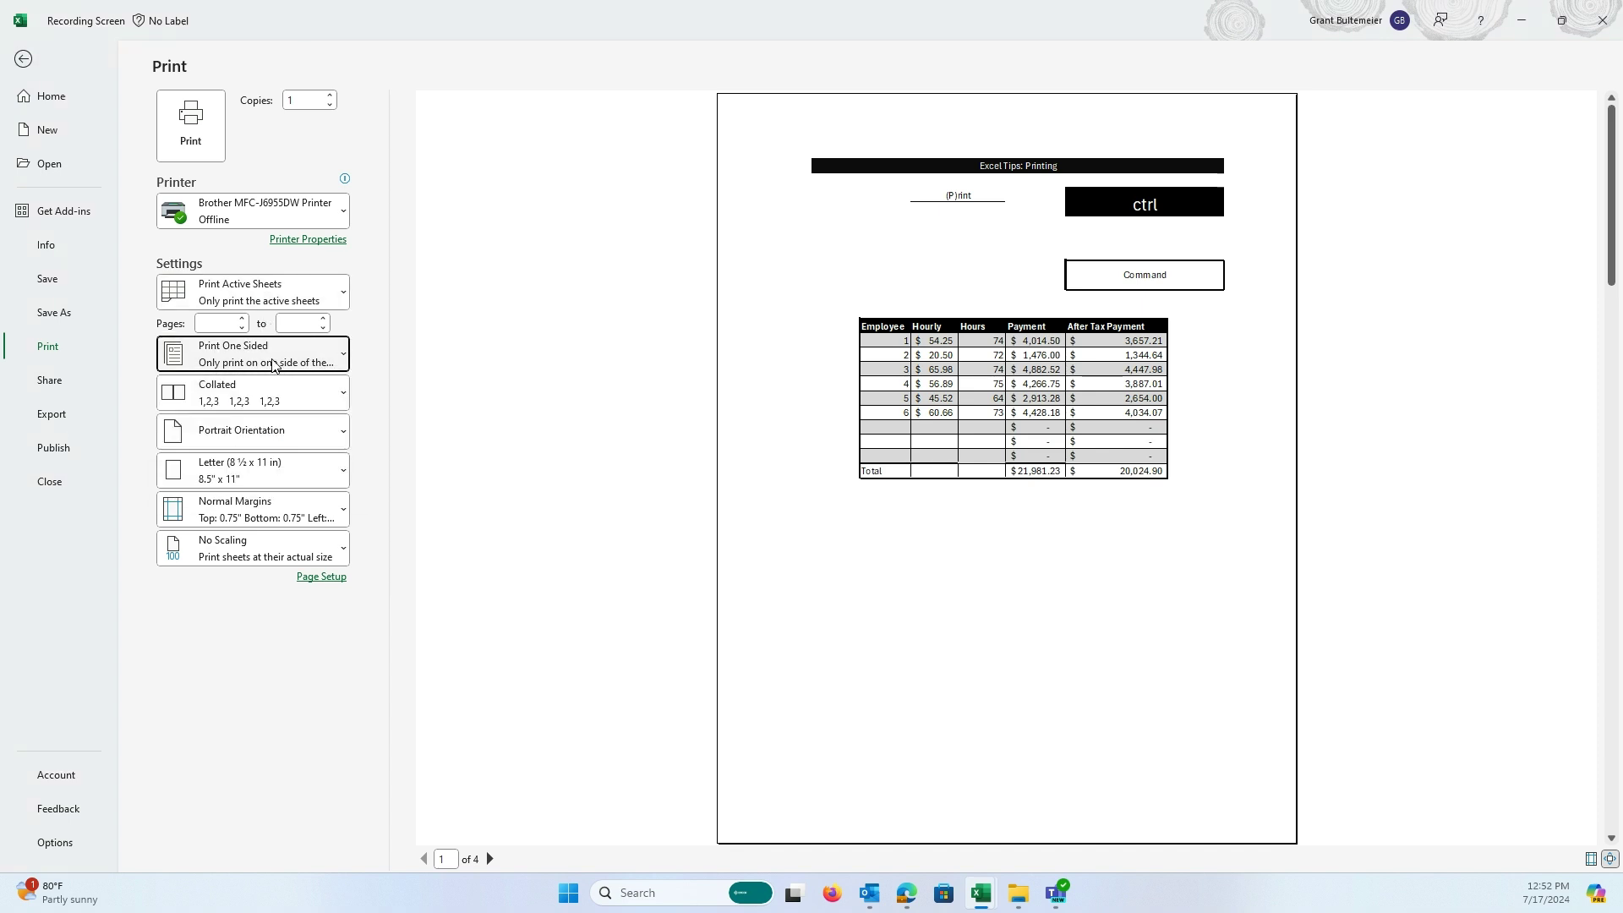
- Preview the printout in Landscape Orientation and return it to Portrait Orientation
{"action": "left_click", "coordinate": [282, 440]}
{"action": "left_click", "coordinate": [279, 510]}
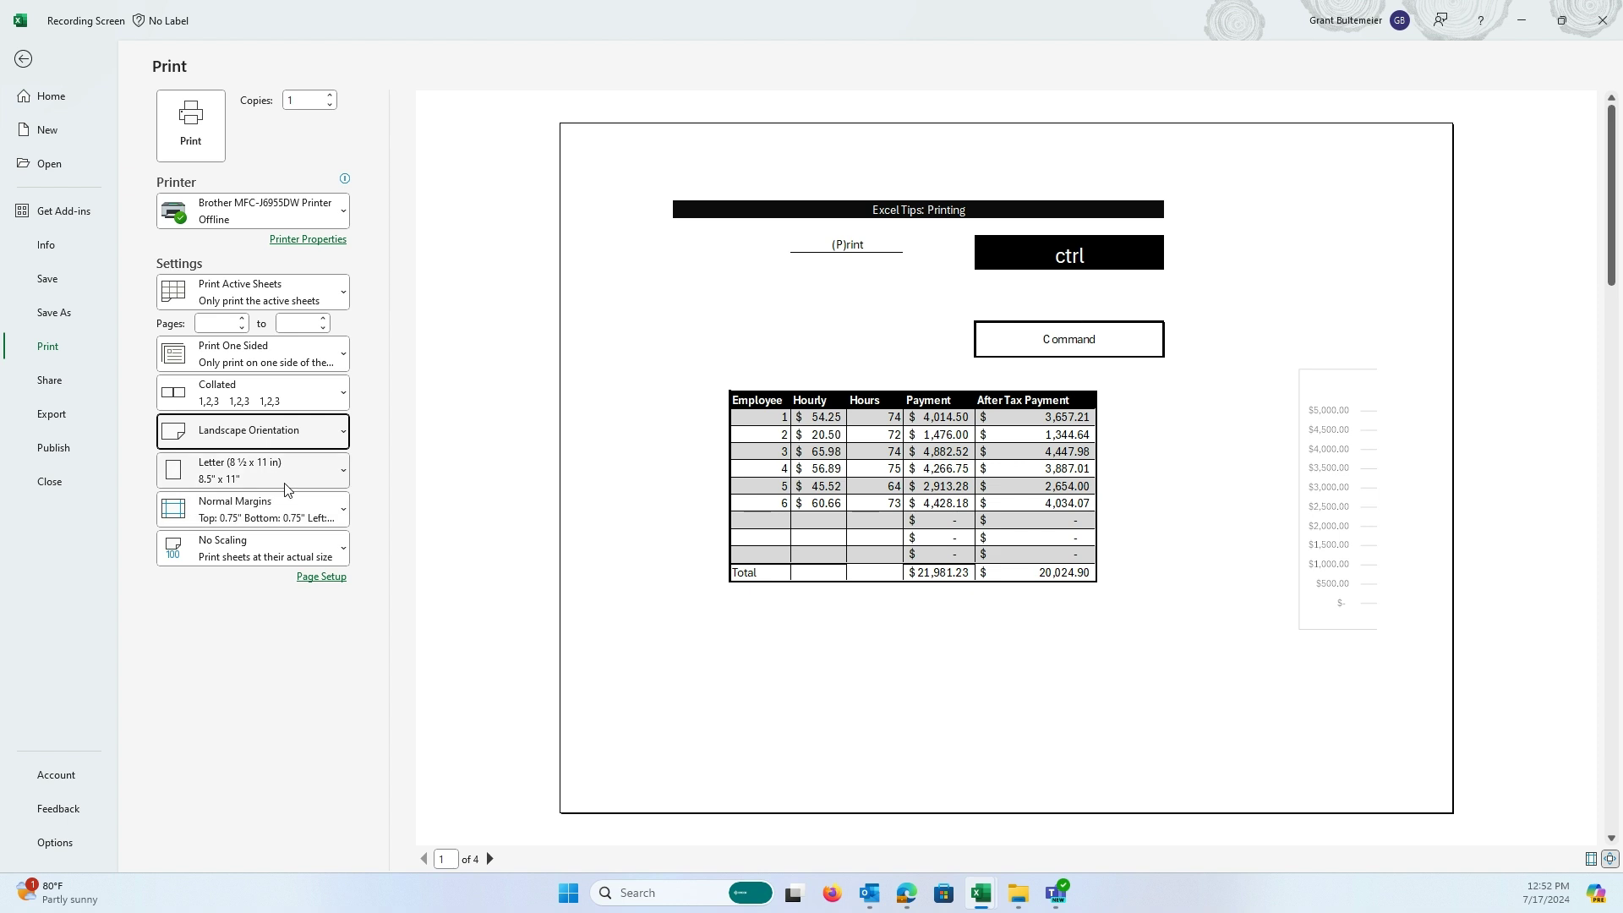
{"action": "left_click", "coordinate": [298, 429]}
{"action": "left_click", "coordinate": [275, 471]}
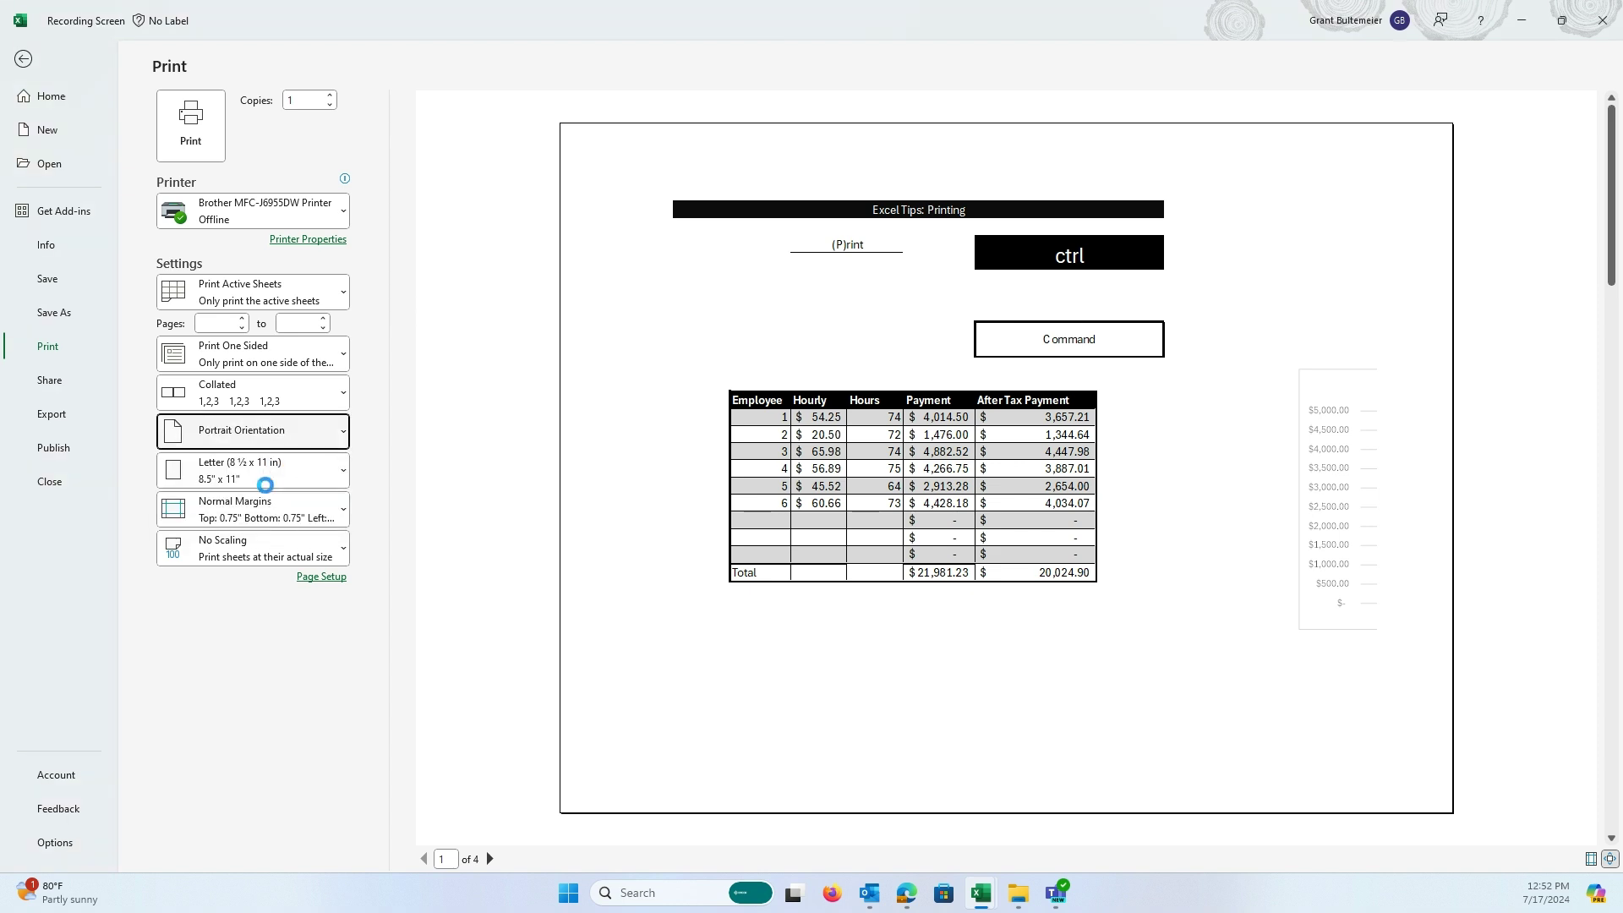
- Try scaling the printout with Fit Sheet, Fit All Columns and Fit All Rows on One Page, and restore No Scaling
{"action": "left_click", "coordinate": [271, 543]}
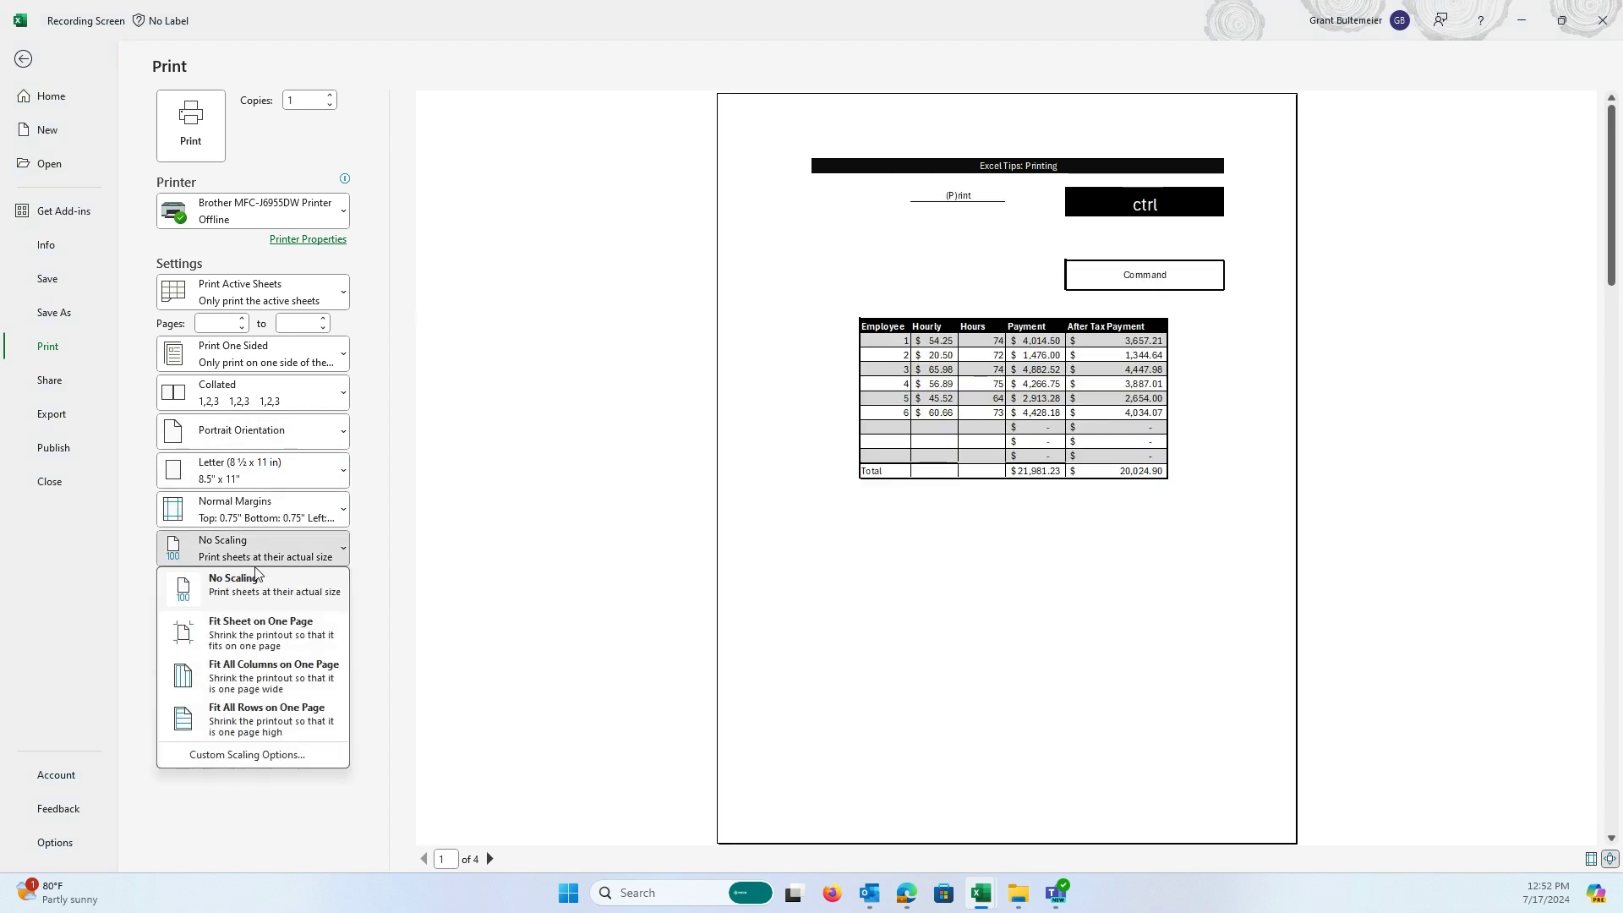
{"action": "left_click", "coordinate": [248, 611]}
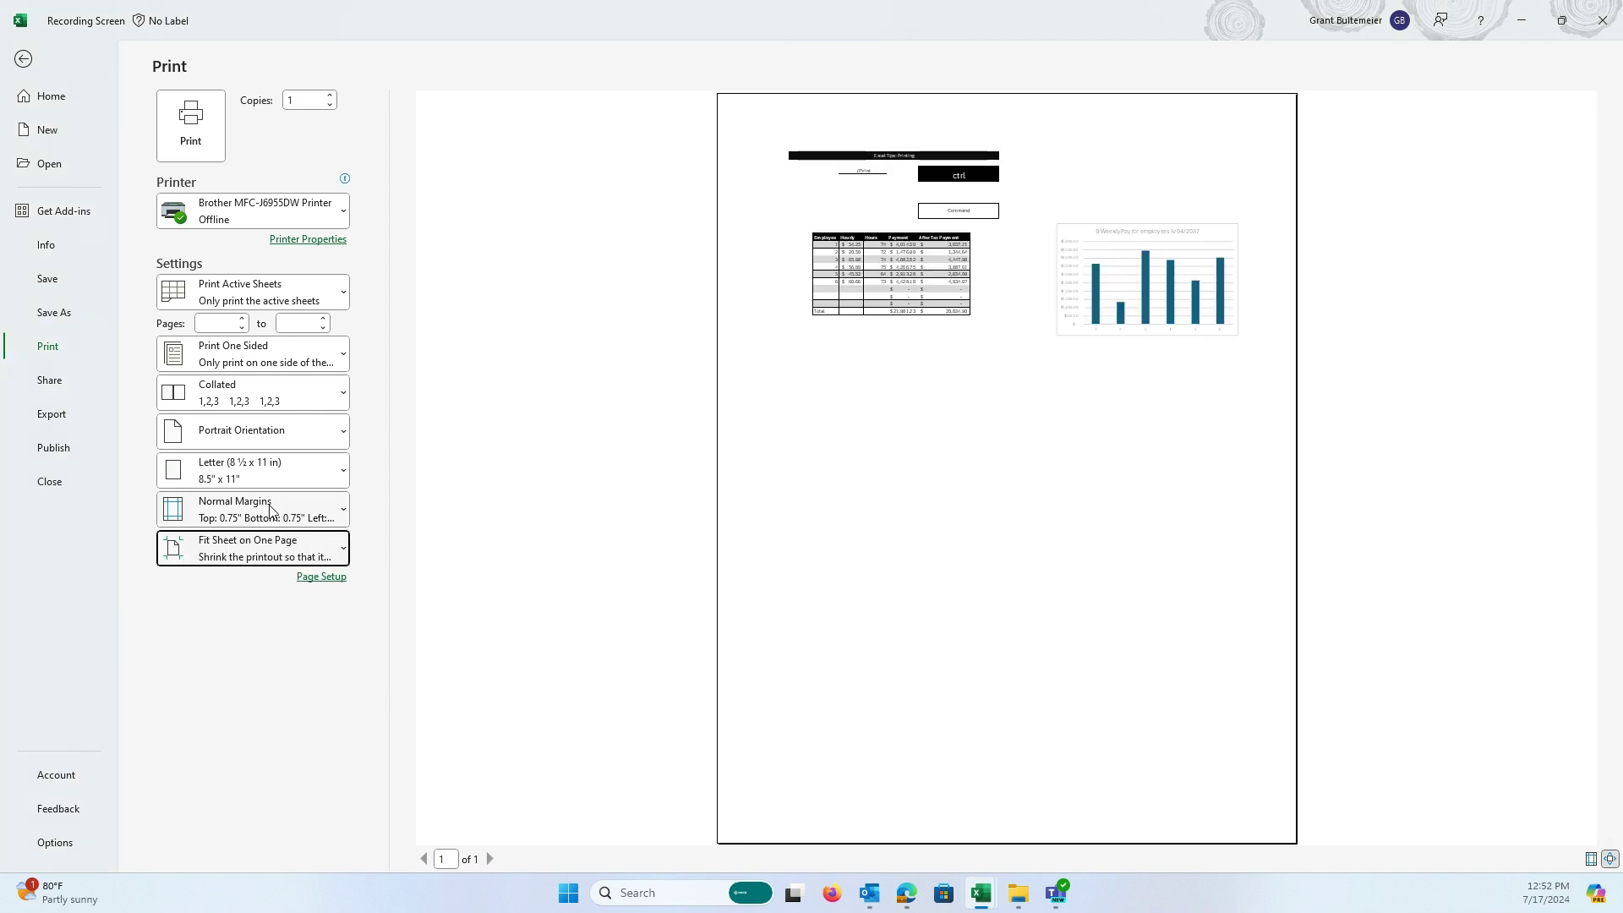
{"action": "left_click", "coordinate": [254, 548]}
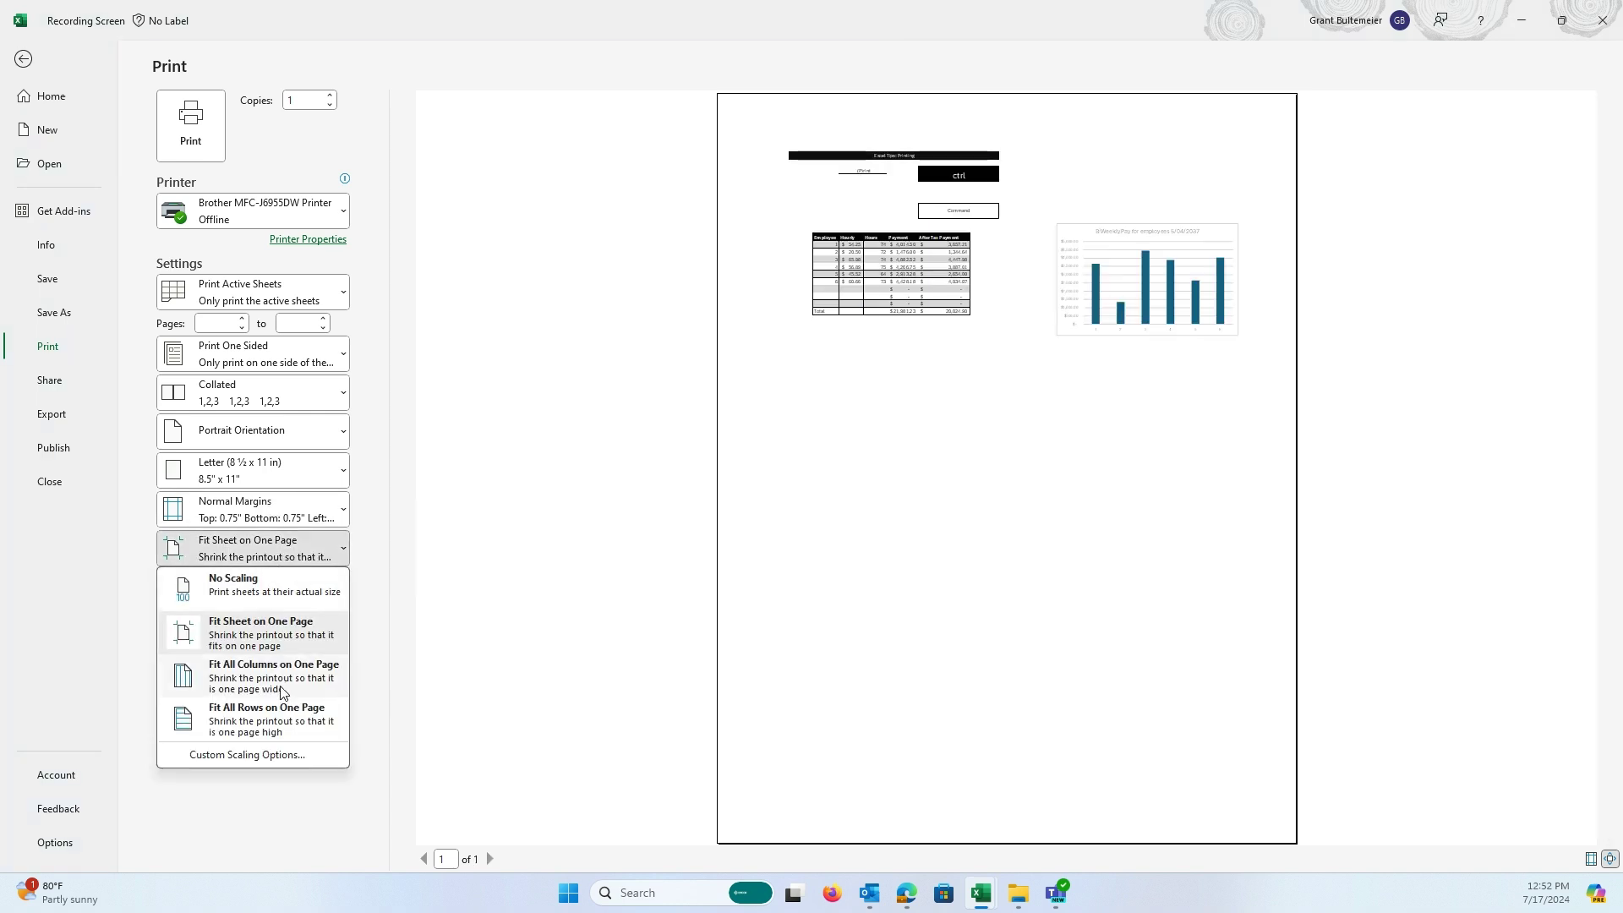
{"action": "left_click", "coordinate": [280, 691]}
{"action": "left_click", "coordinate": [253, 547]}
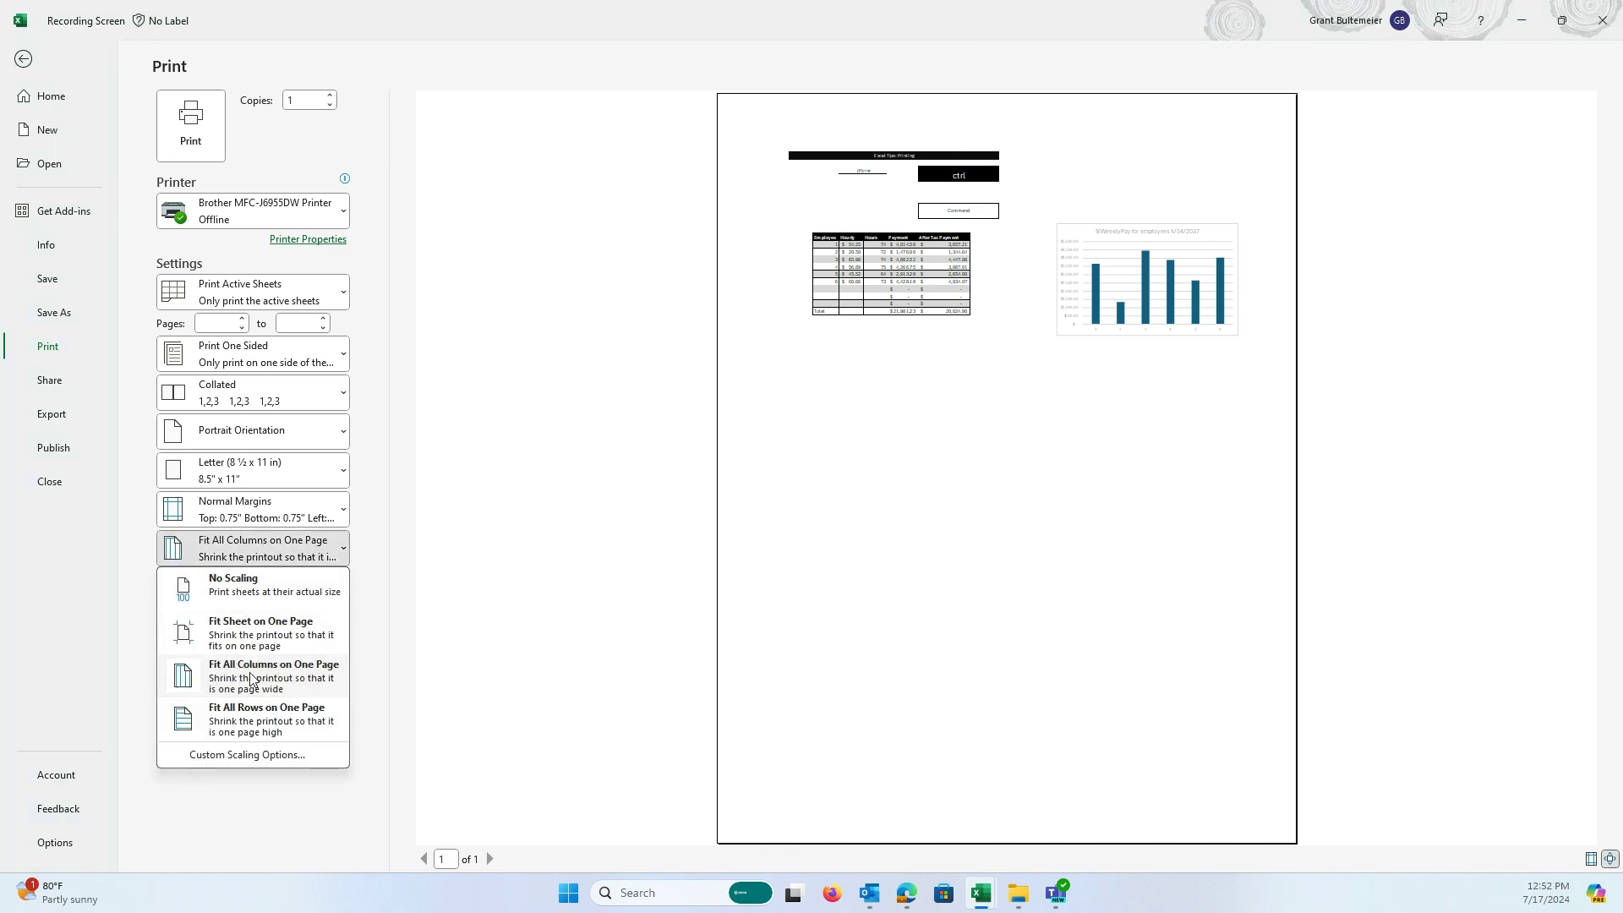
{"action": "left_click", "coordinate": [245, 708]}
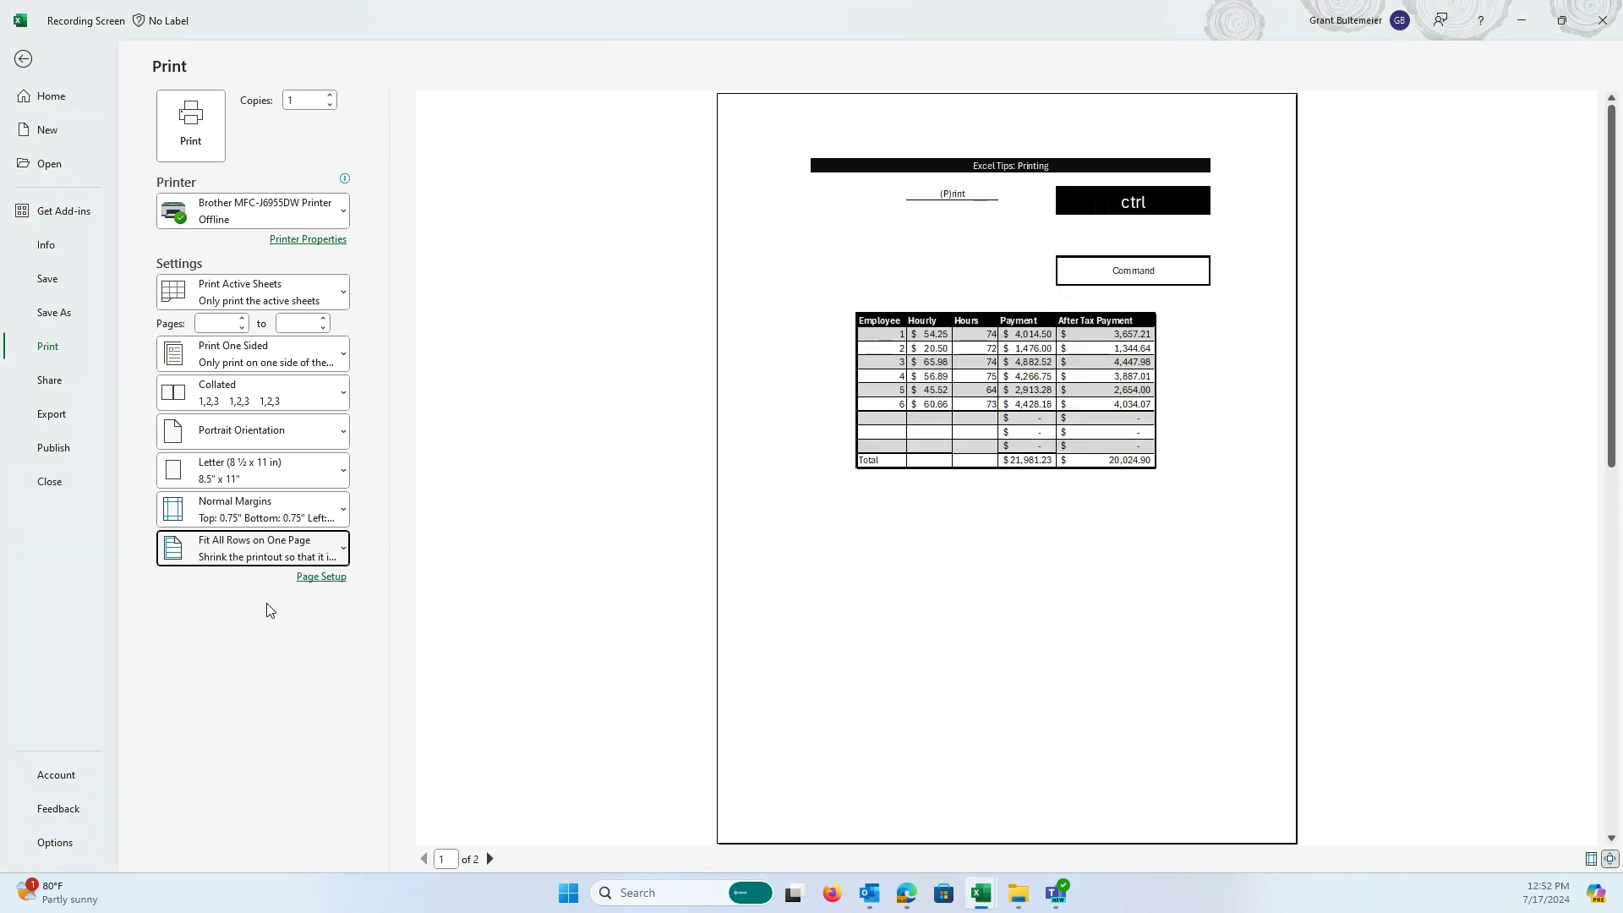
{"action": "left_click", "coordinate": [254, 548]}
{"action": "left_click", "coordinate": [246, 554]}
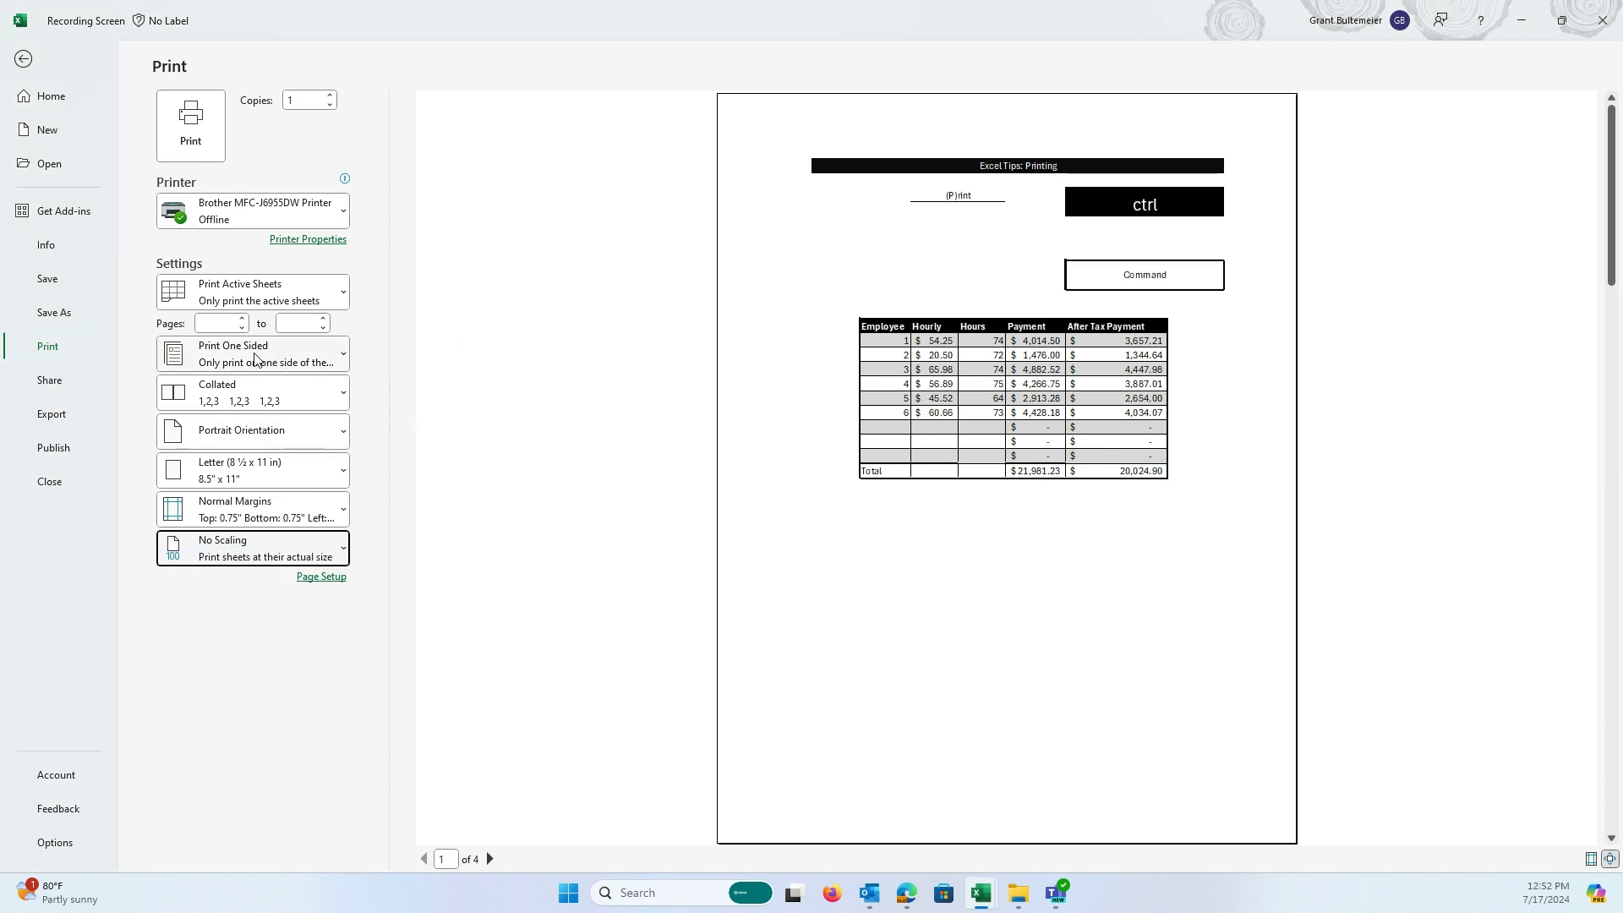
- Examine the print-range, orientation and double-sided printing choices alongside the previewed pages, keeping the settings as they are
{"action": "left_click", "coordinate": [253, 291]}
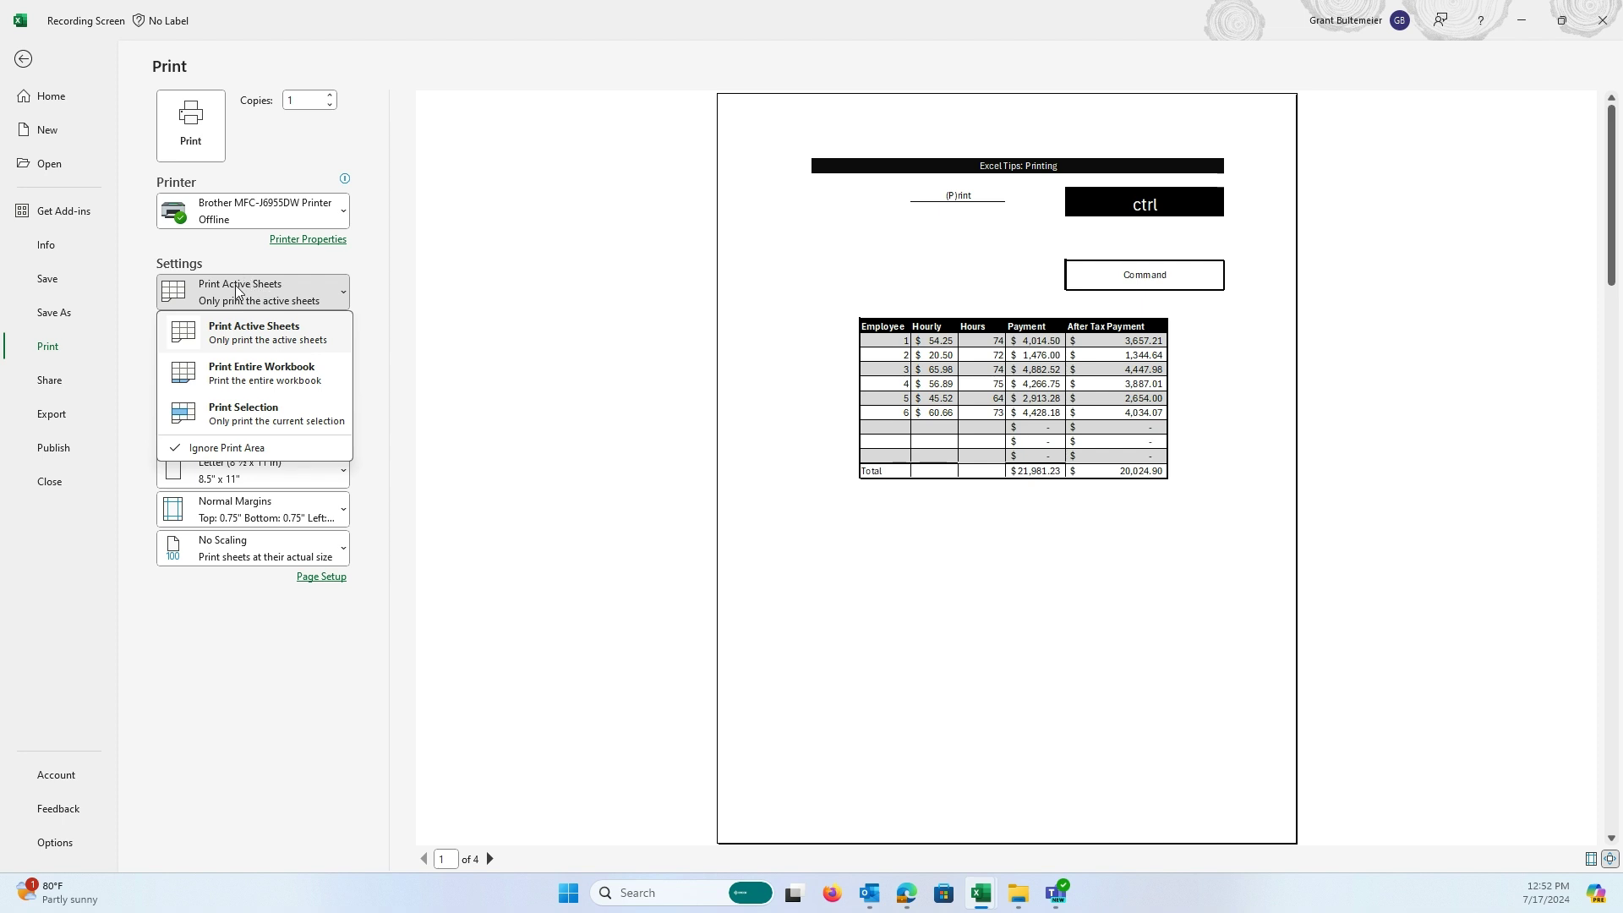
{"action": "left_click", "coordinate": [293, 303]}
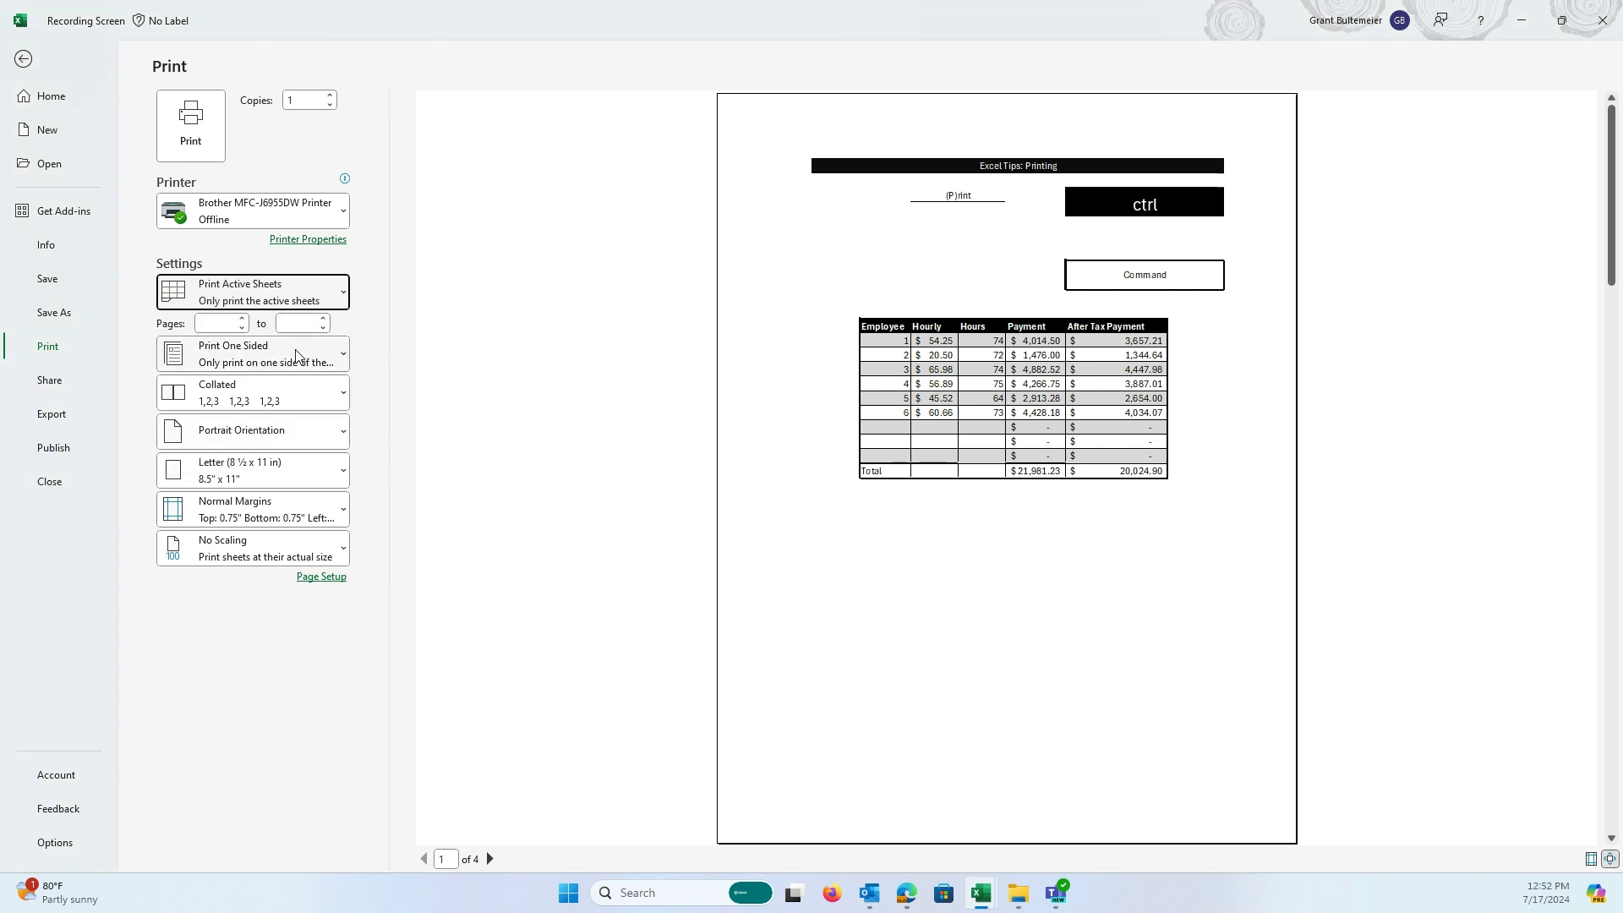
{"action": "left_click", "coordinate": [308, 431]}
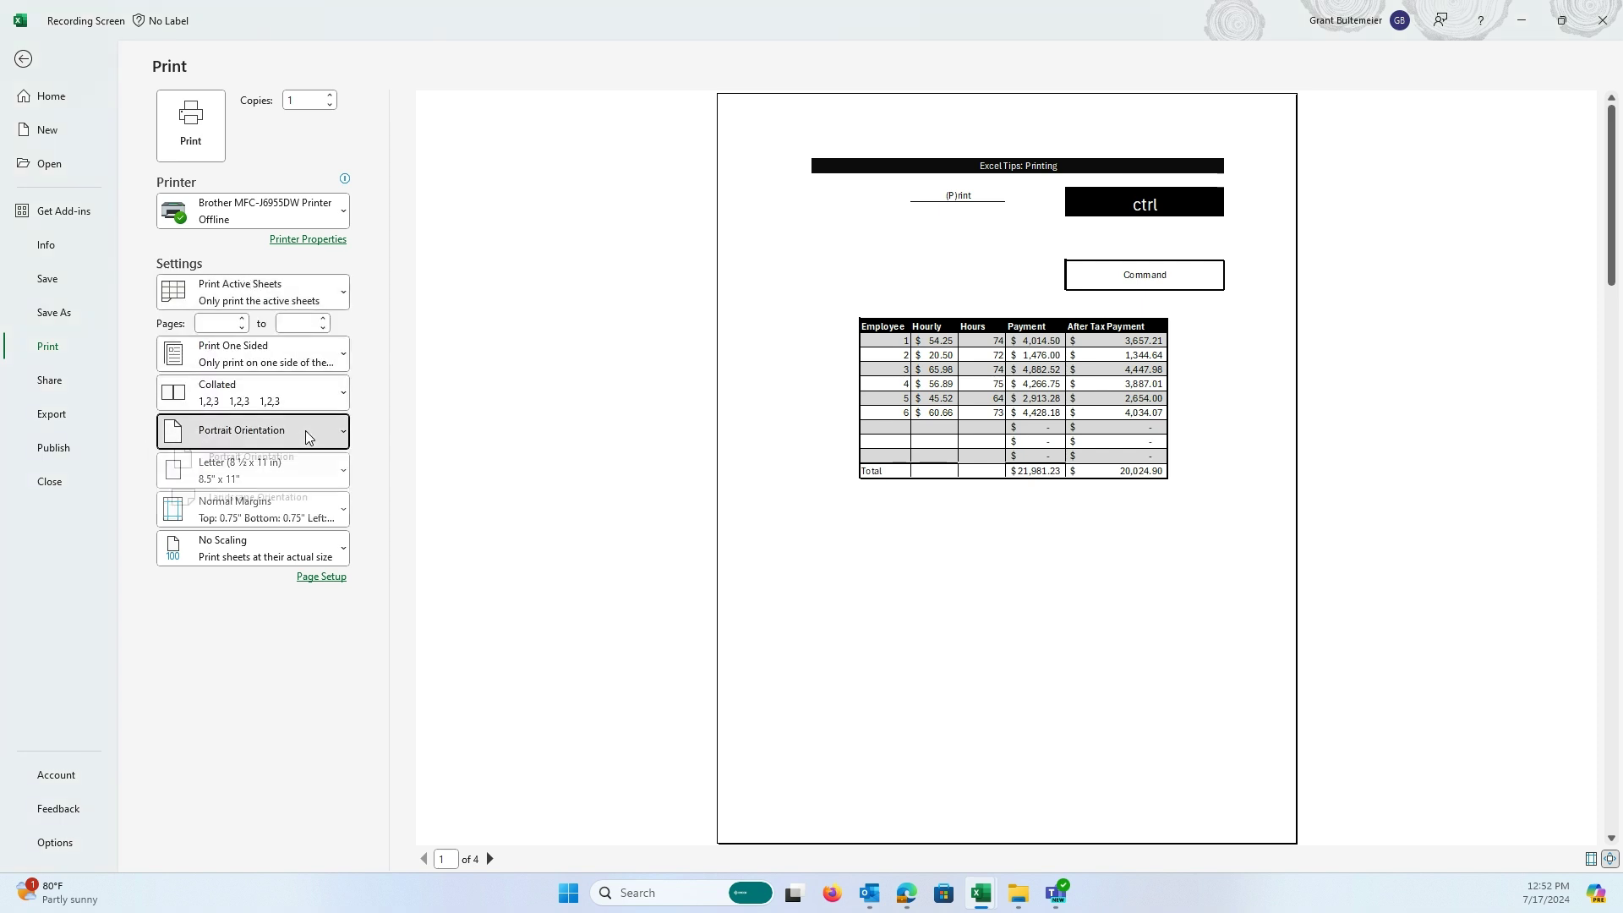
{"action": "left_click", "coordinate": [280, 436]}
{"action": "left_click", "coordinate": [293, 360]}
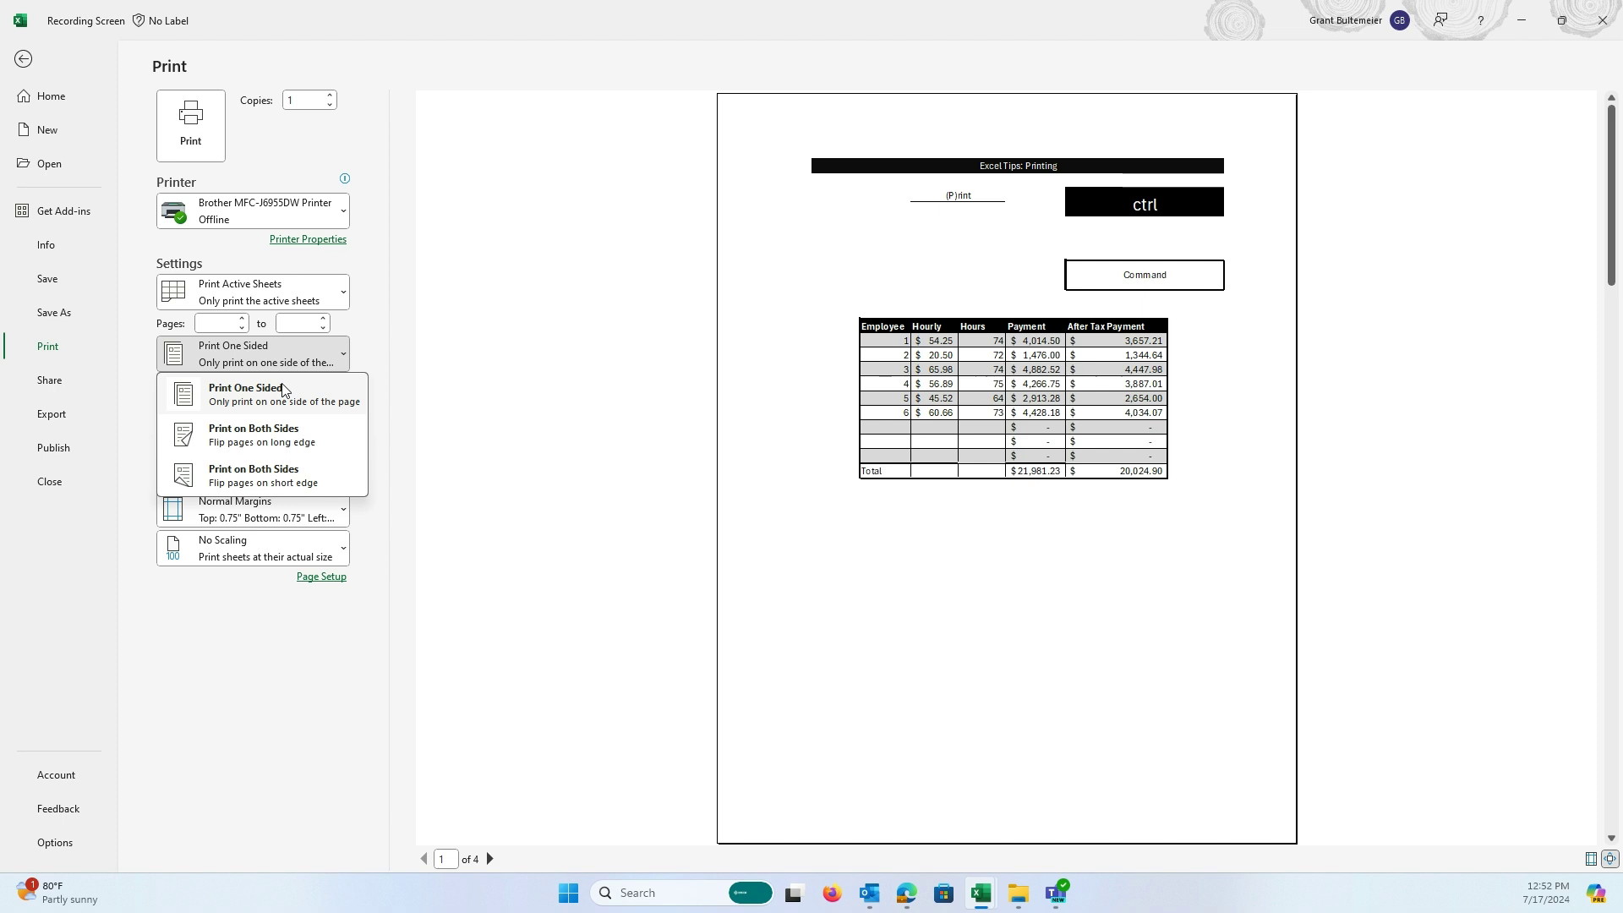
{"action": "scroll", "coordinate": [997, 524], "scroll_direction": "down", "scroll_amount": 3}
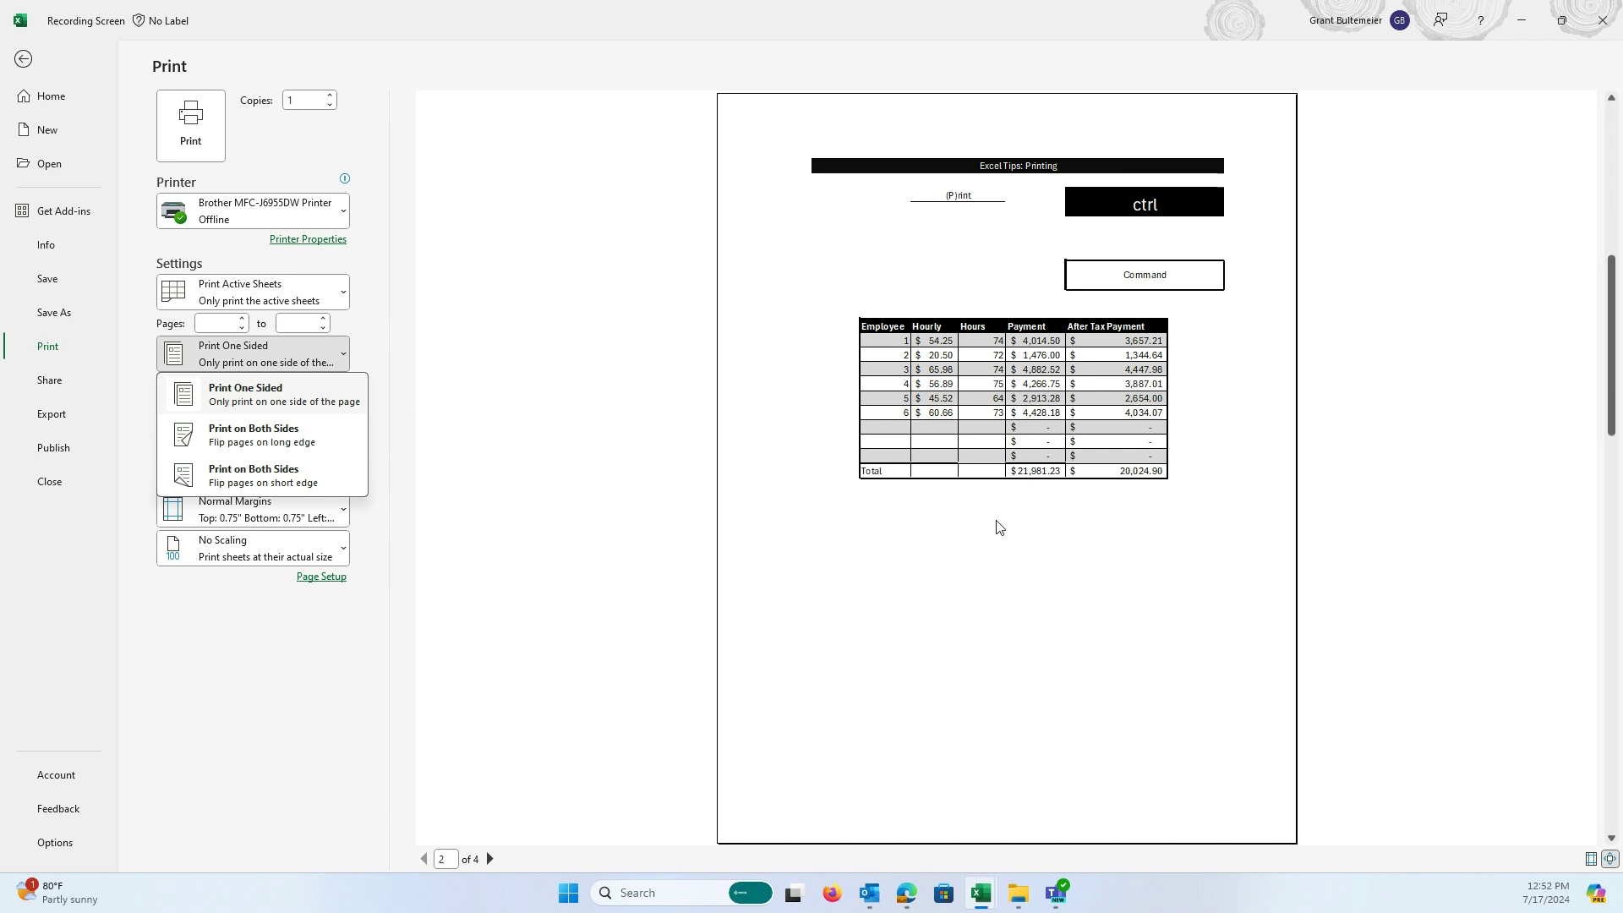
{"action": "scroll", "coordinate": [984, 500], "scroll_direction": "up", "scroll_amount": 3}
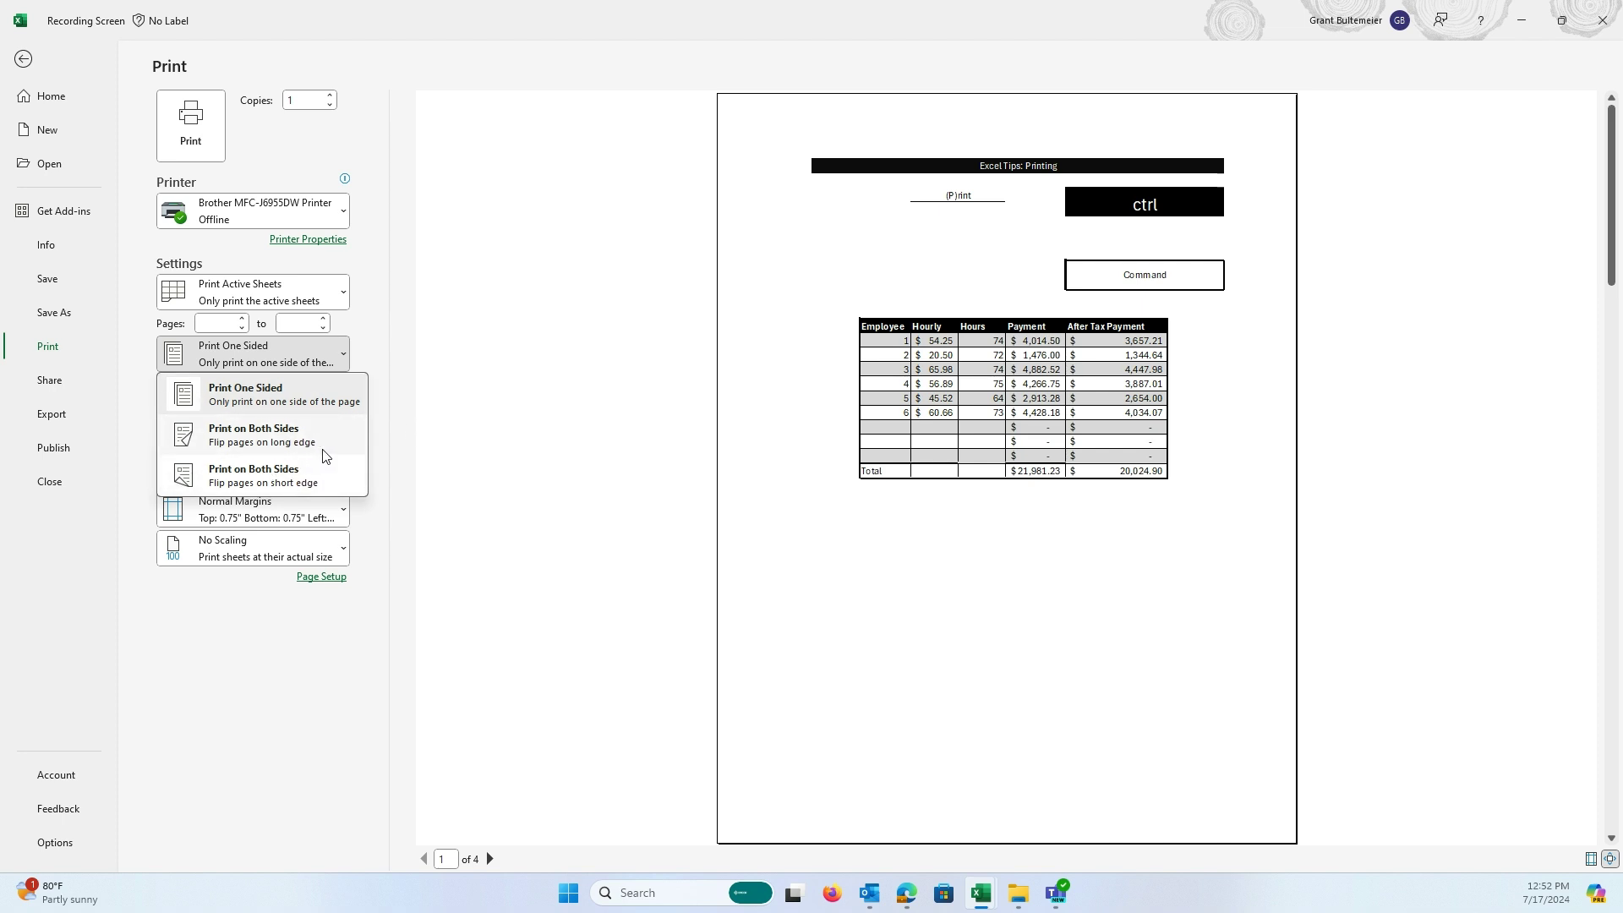
{"action": "left_click", "coordinate": [287, 369]}
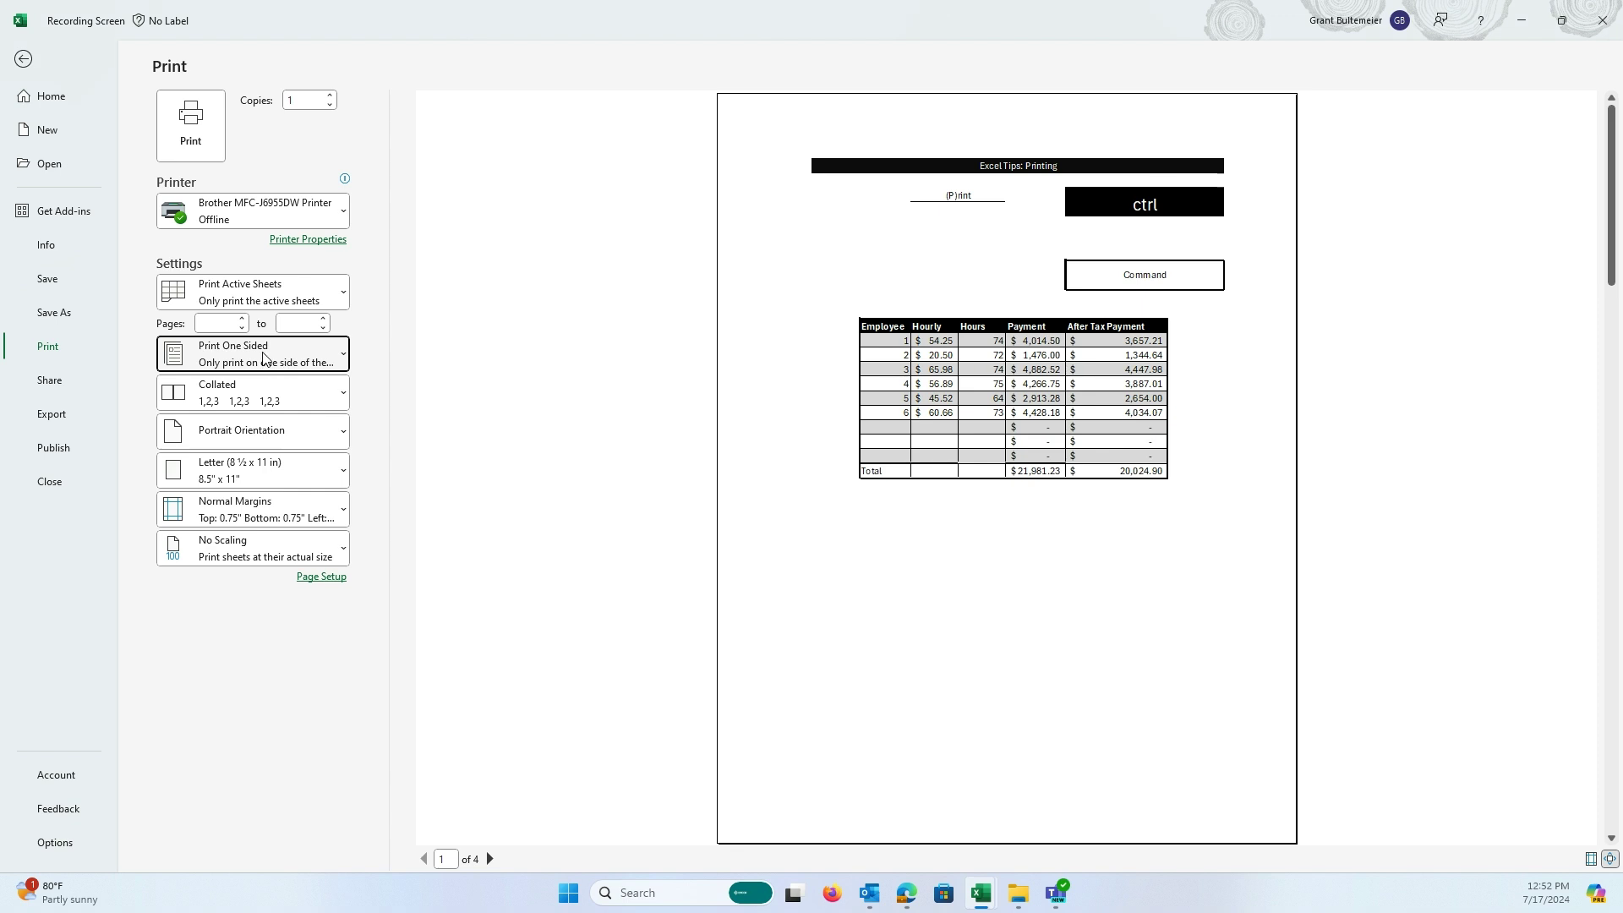
- Switch the page to Landscape Orientation to compare the layout, and set it back to Portrait Orientation
{"action": "left_click", "coordinate": [303, 437]}
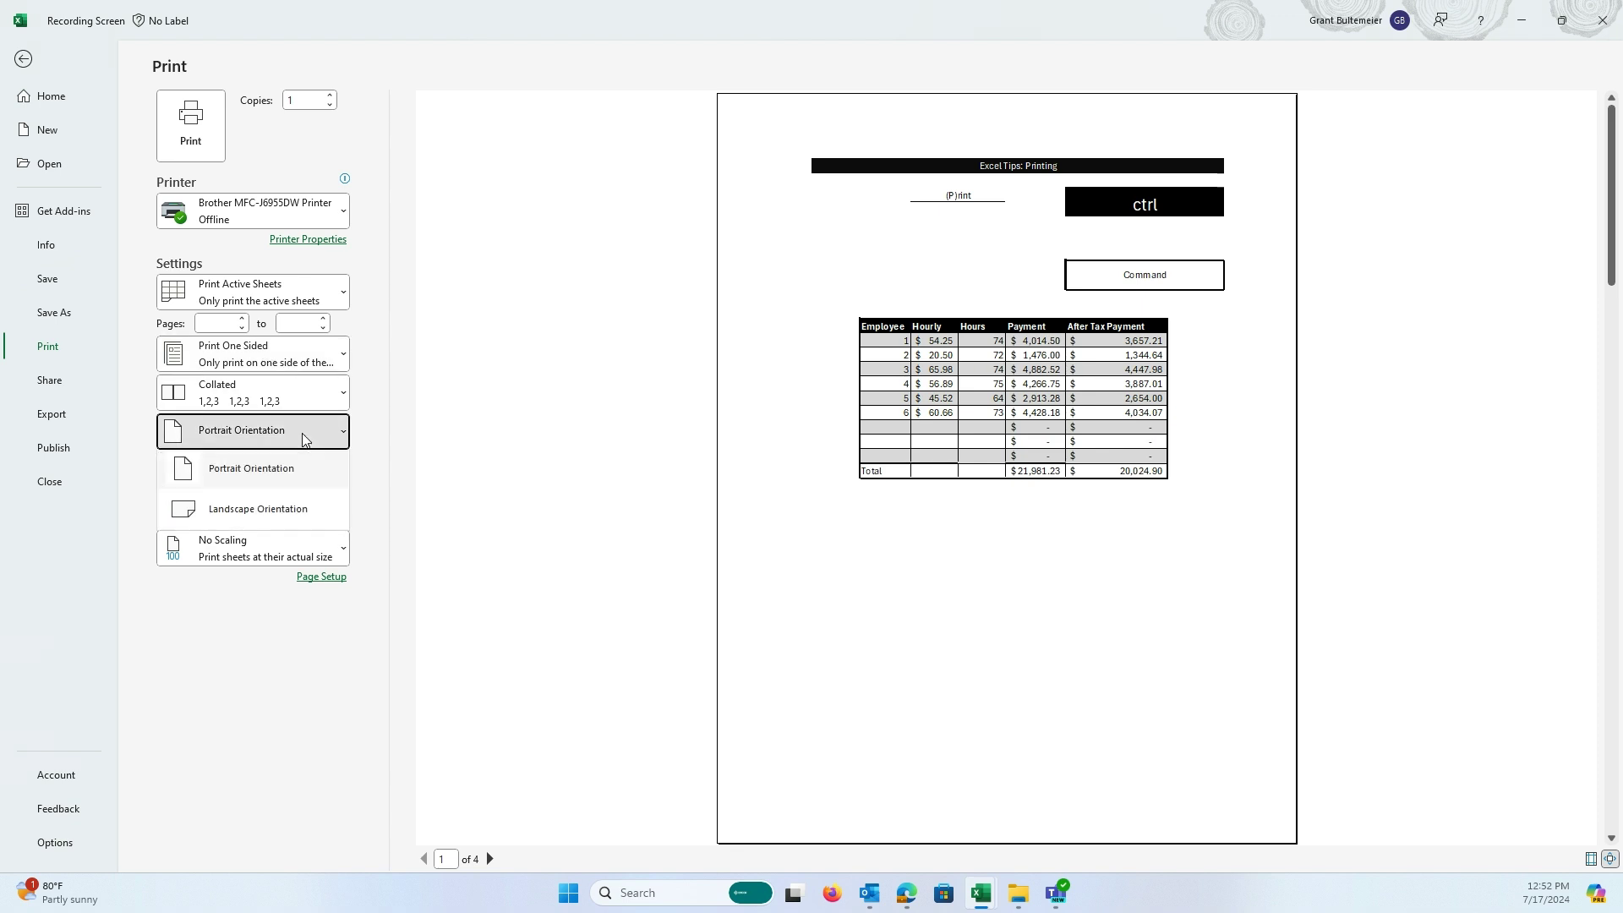
{"action": "left_click", "coordinate": [285, 512]}
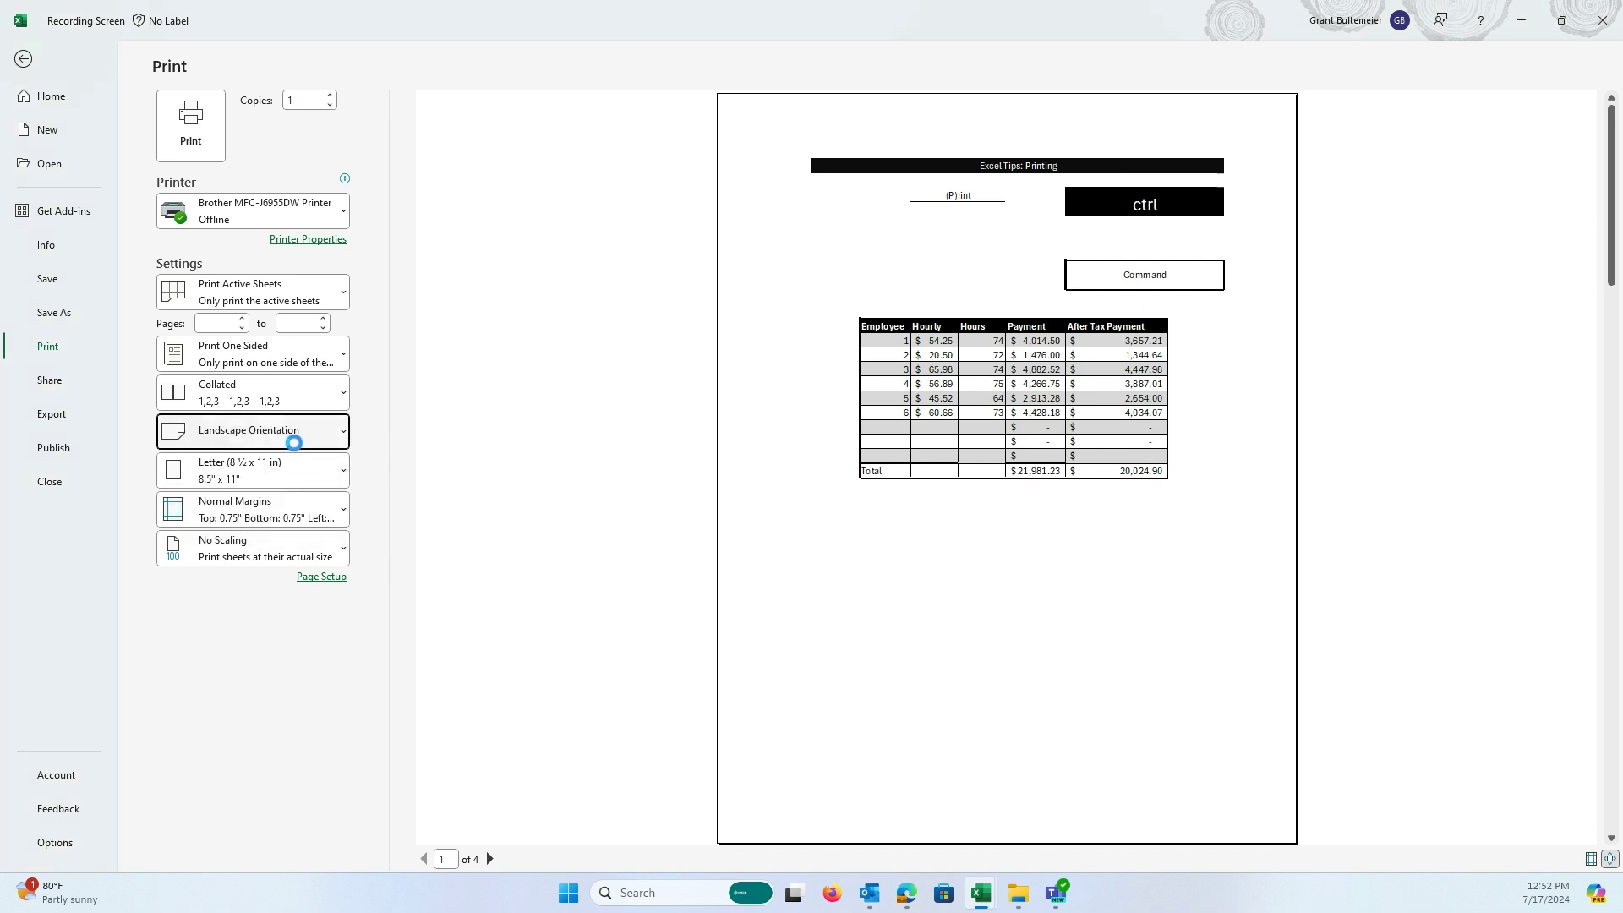
{"action": "left_click", "coordinate": [290, 433]}
{"action": "left_click", "coordinate": [279, 474]}
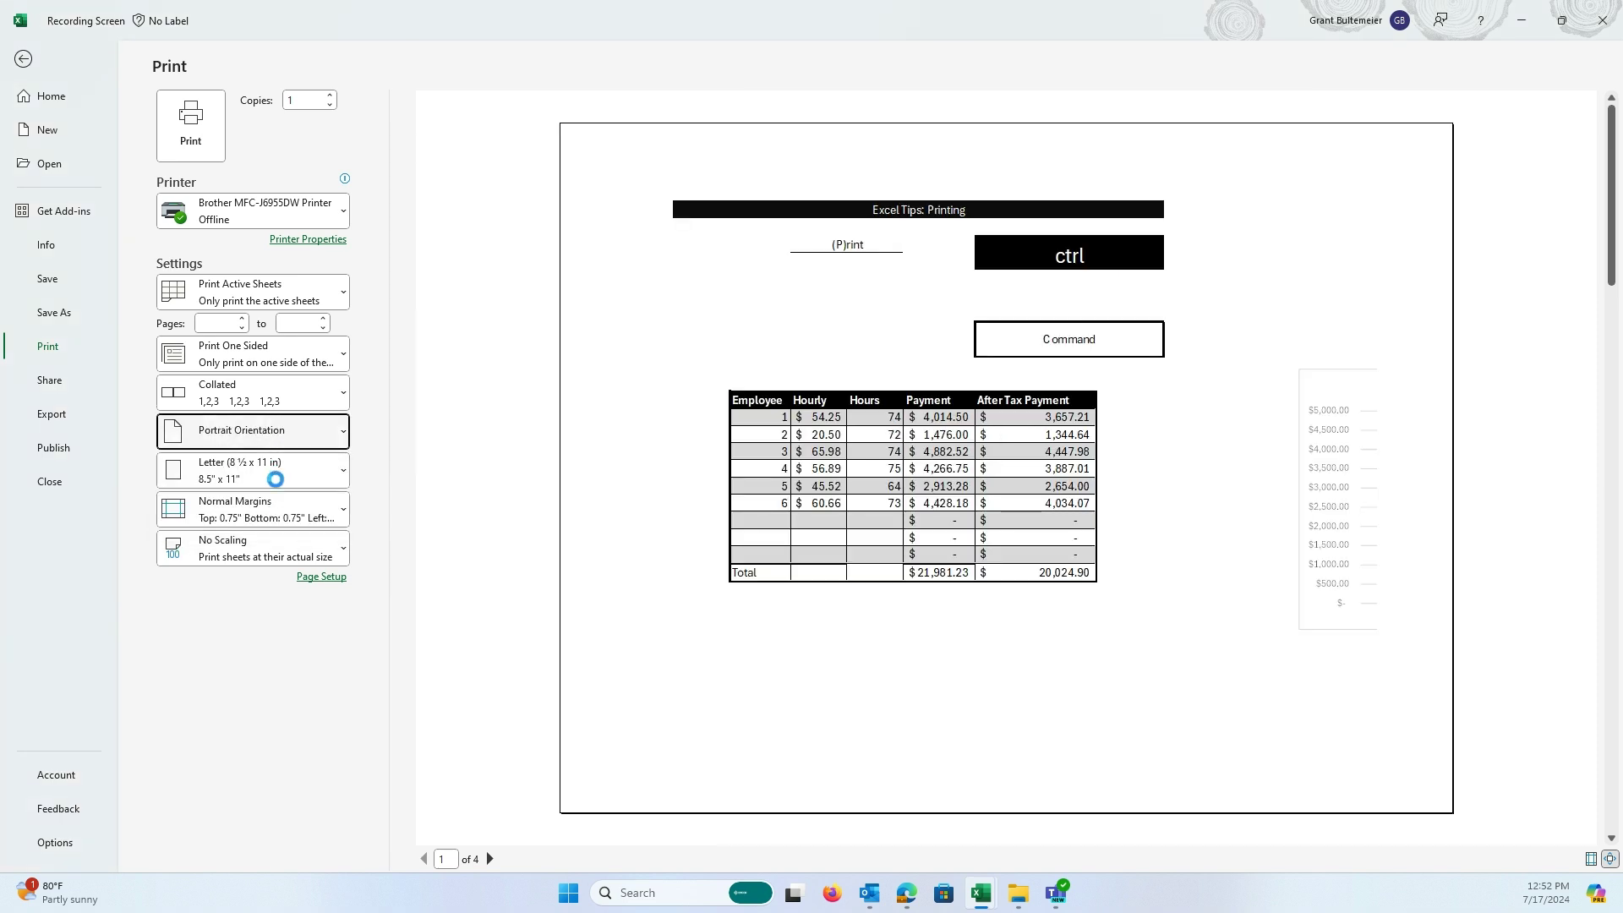
- Compare the Fit All Columns, Fit All Rows and Fit Sheet on One Page scaling options, and reset the printout to No Scaling
{"action": "left_click", "coordinate": [242, 553]}
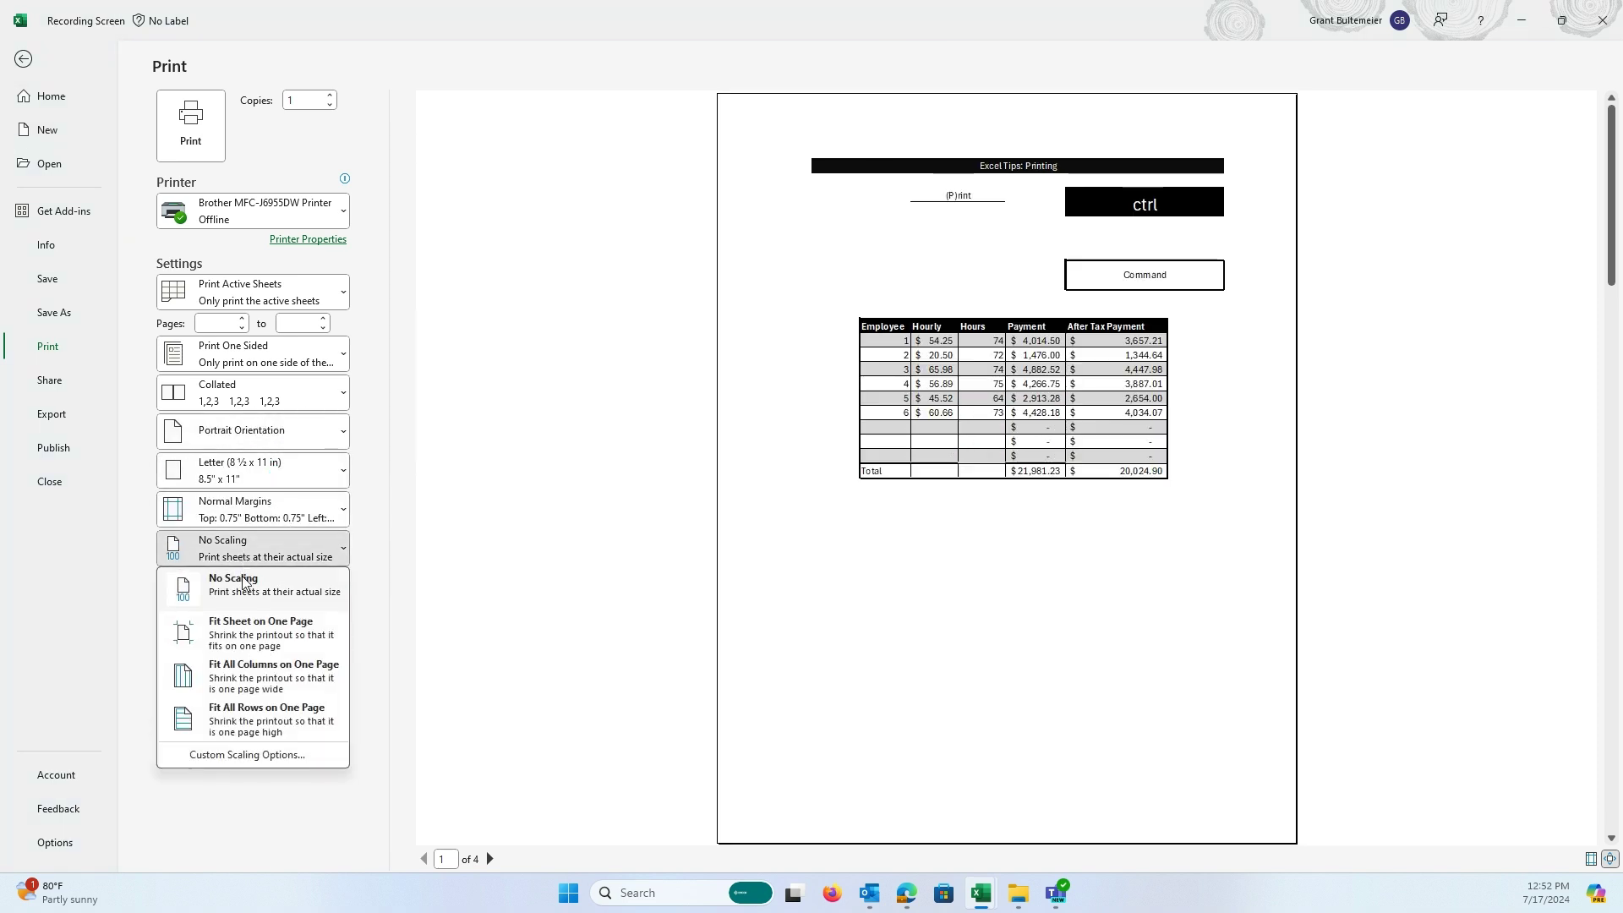
{"action": "left_click", "coordinate": [256, 670]}
{"action": "left_click", "coordinate": [249, 558]}
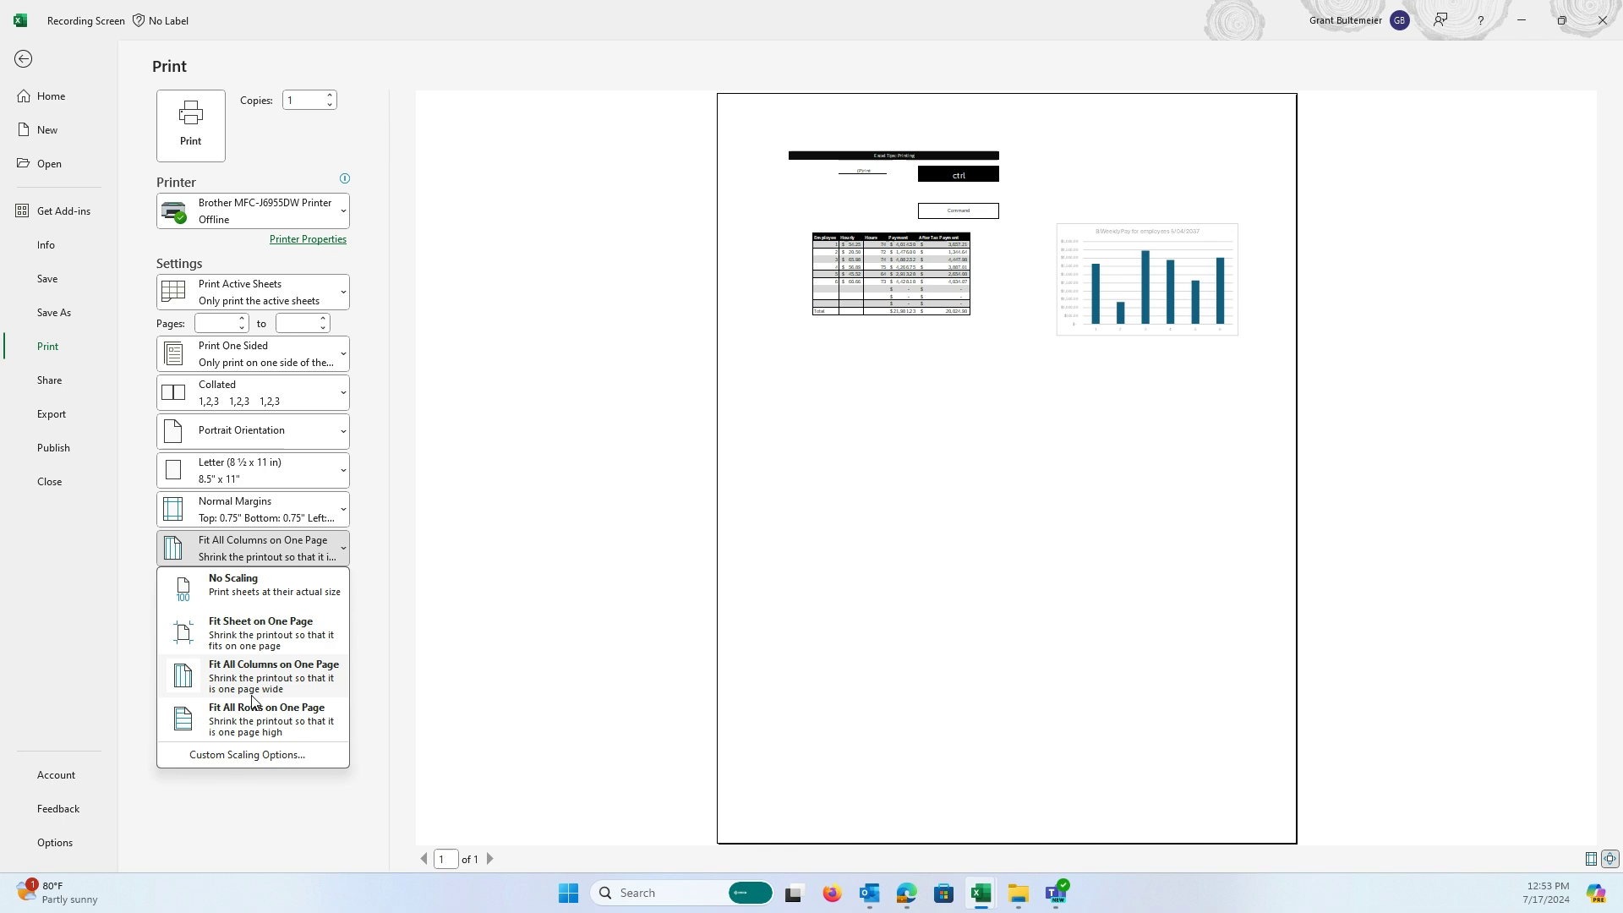
{"action": "left_click", "coordinate": [253, 715]}
{"action": "left_click", "coordinate": [270, 558]}
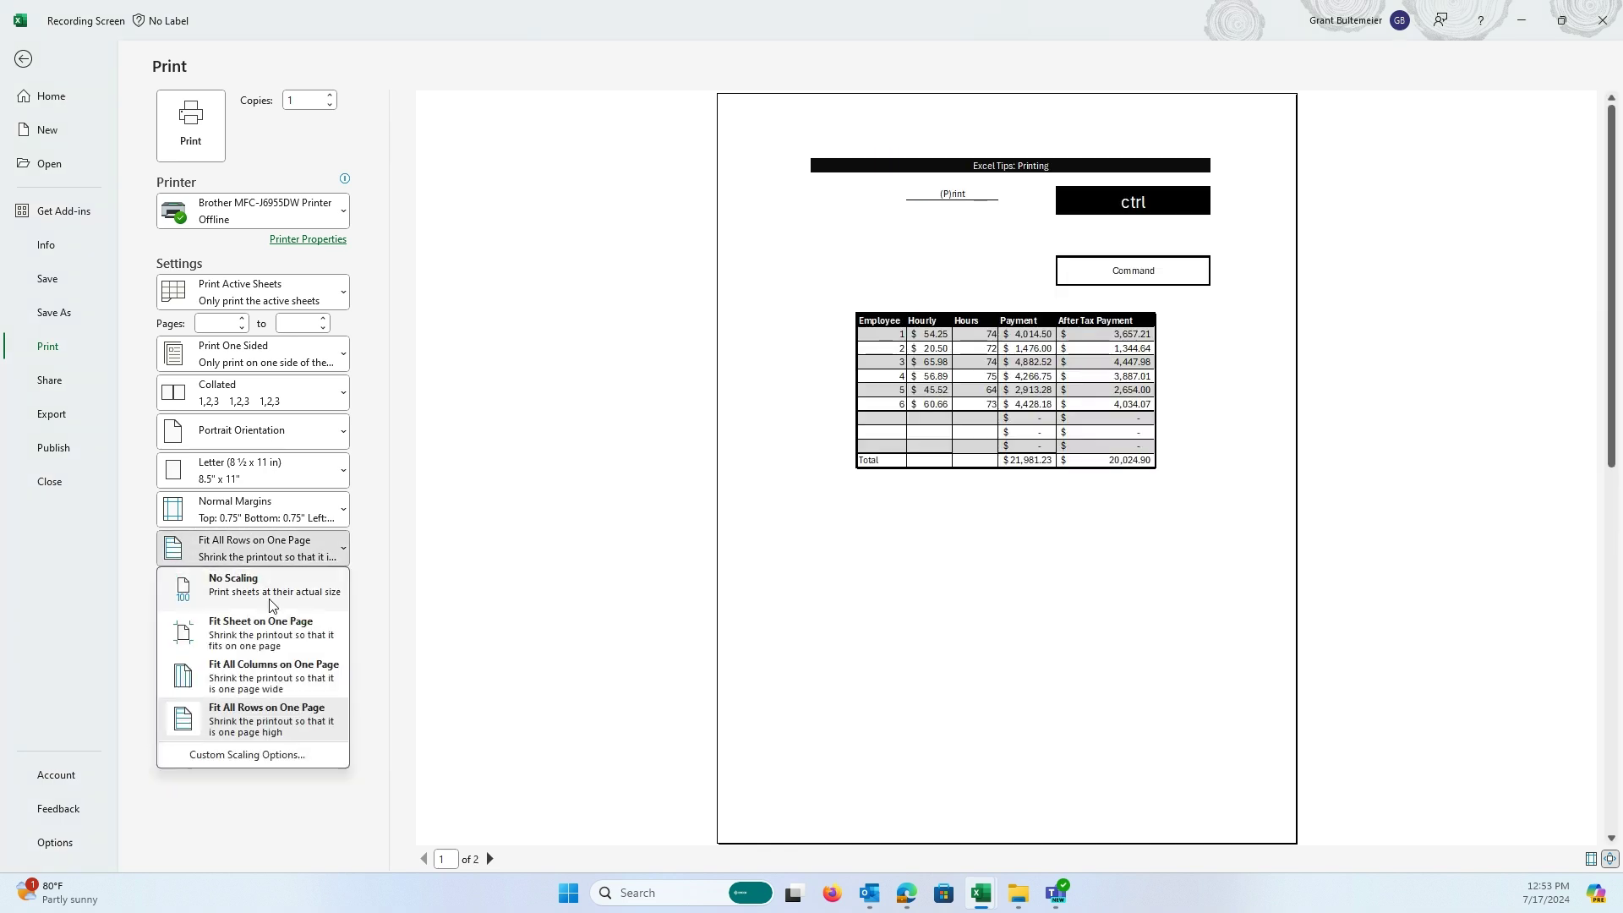
{"action": "left_click", "coordinate": [267, 630]}
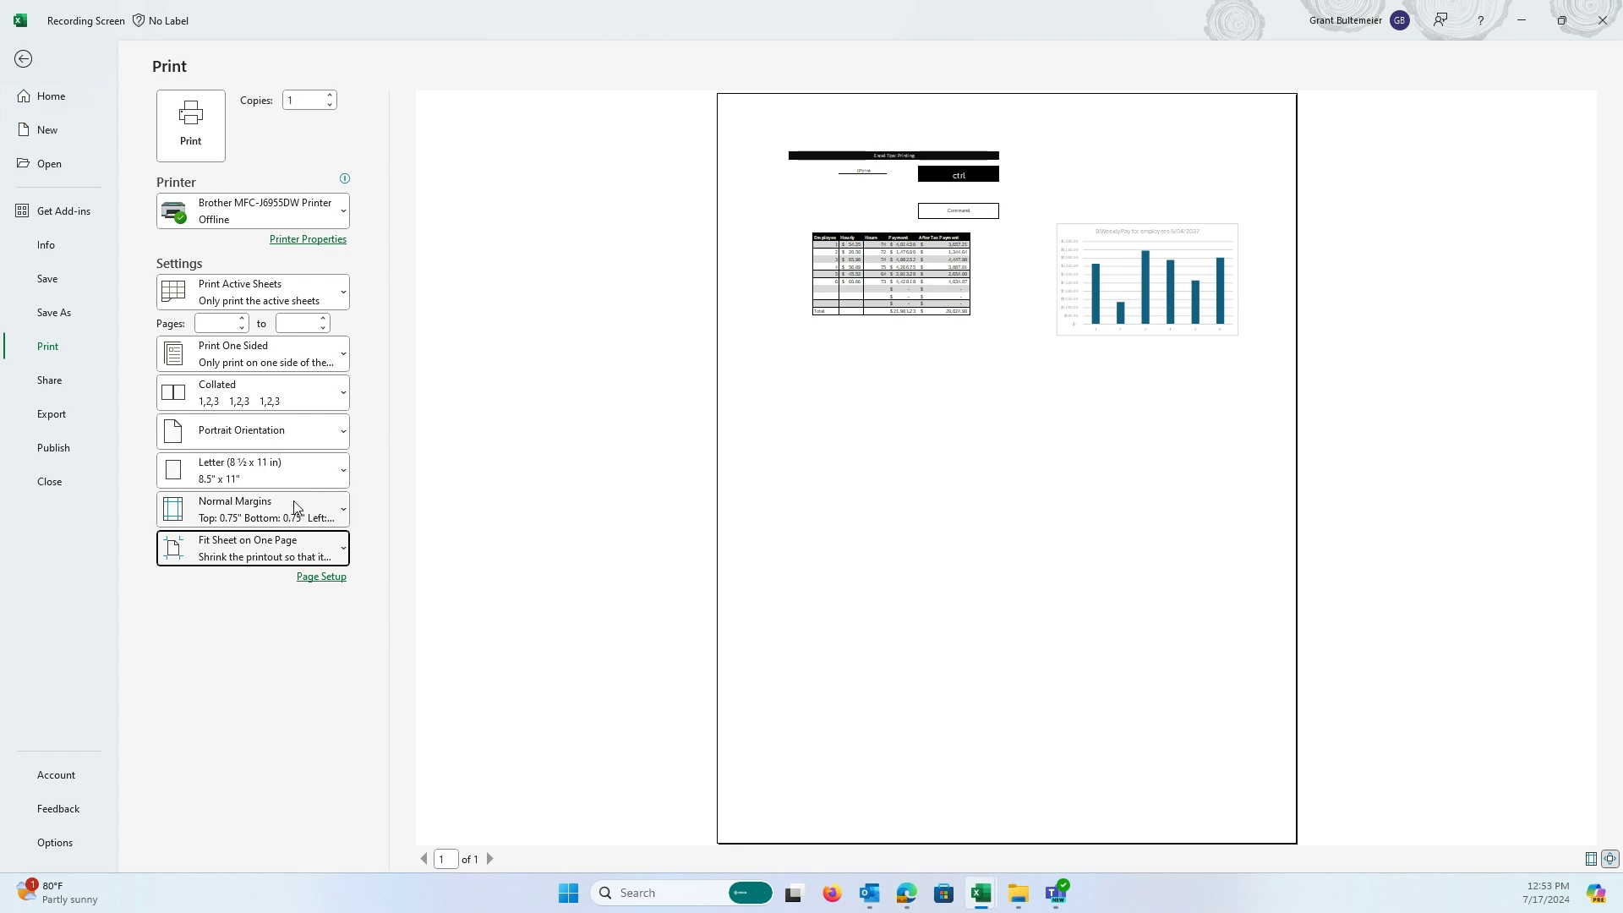
{"action": "left_click", "coordinate": [246, 558]}
{"action": "left_click", "coordinate": [235, 590]}
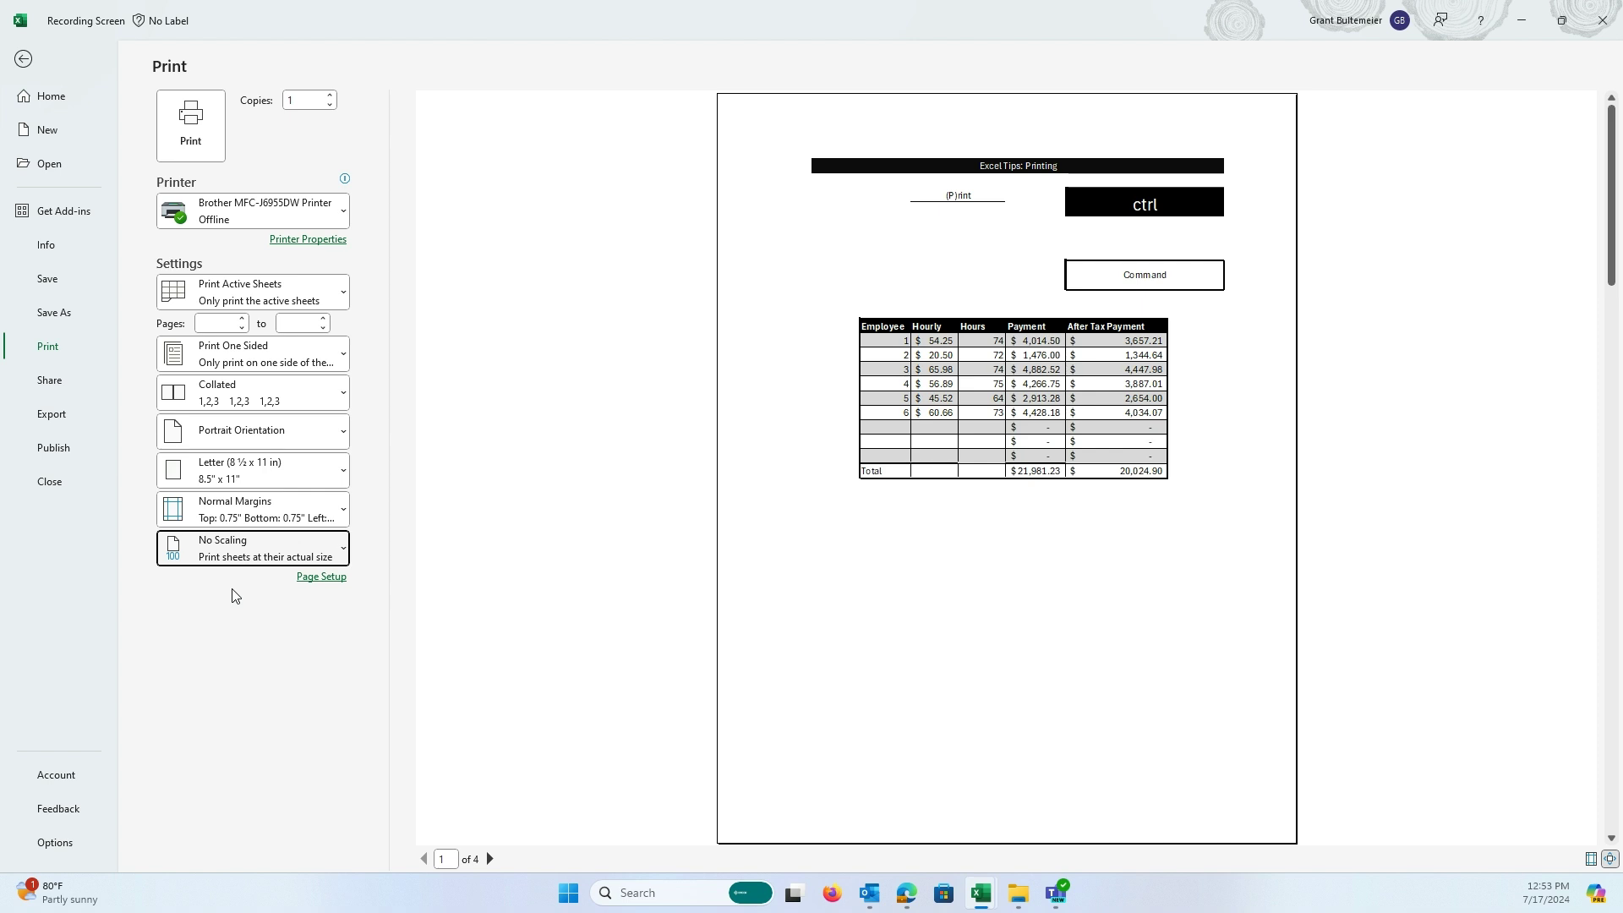
- Return to the worksheet, select cell C9 and reopen the print settings
{"action": "left_click", "coordinate": [23, 59]}
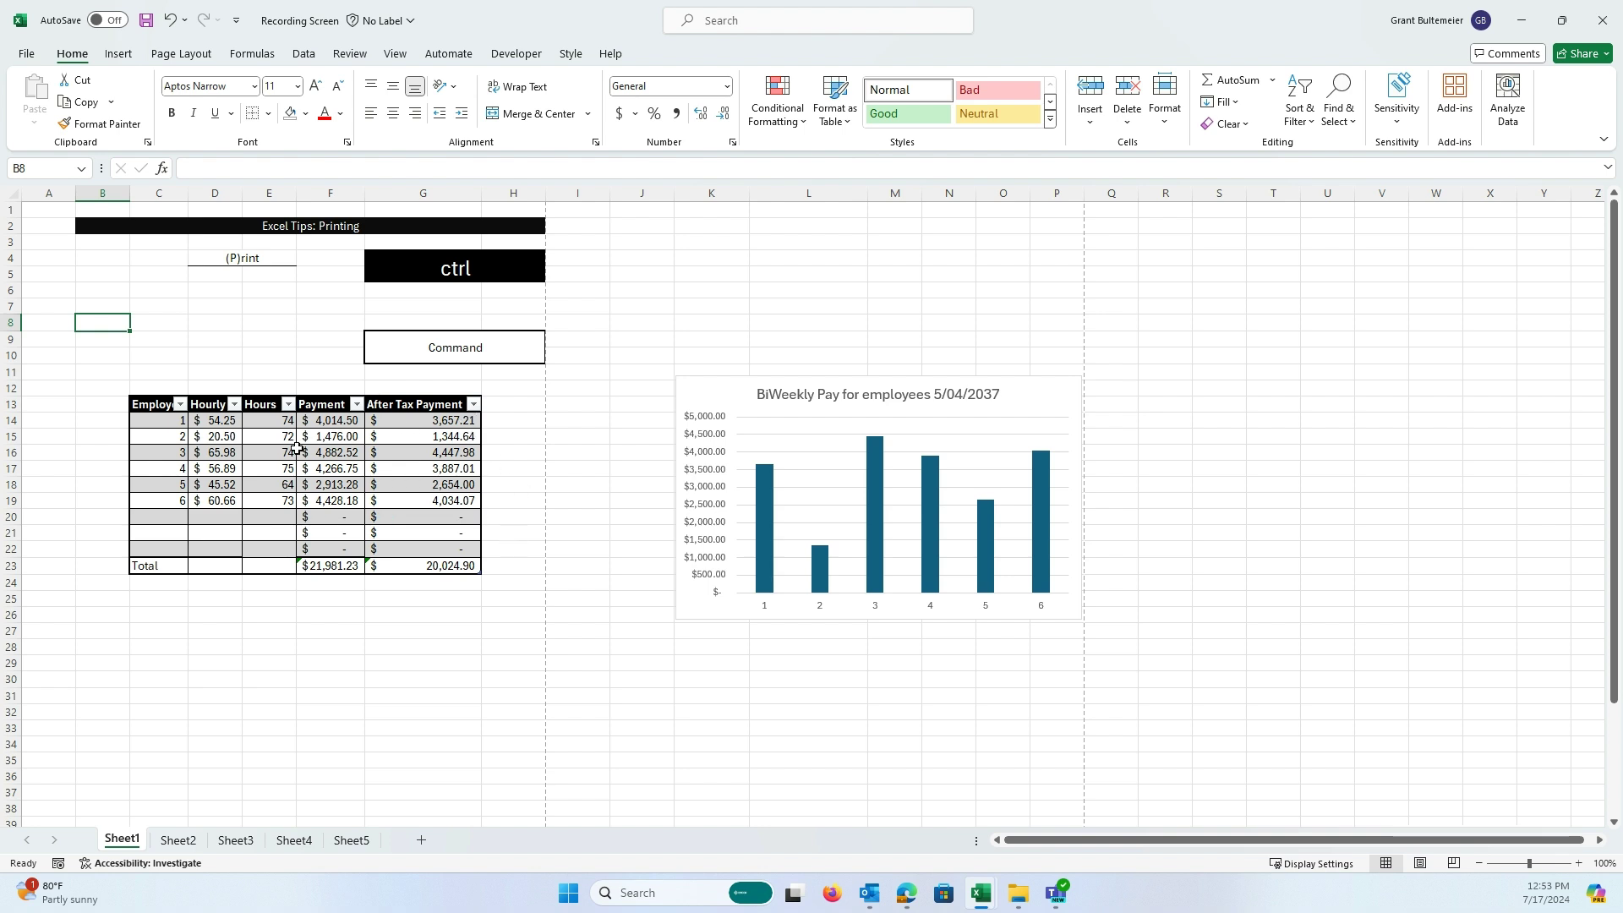
{"action": "left_click", "coordinate": [176, 334]}
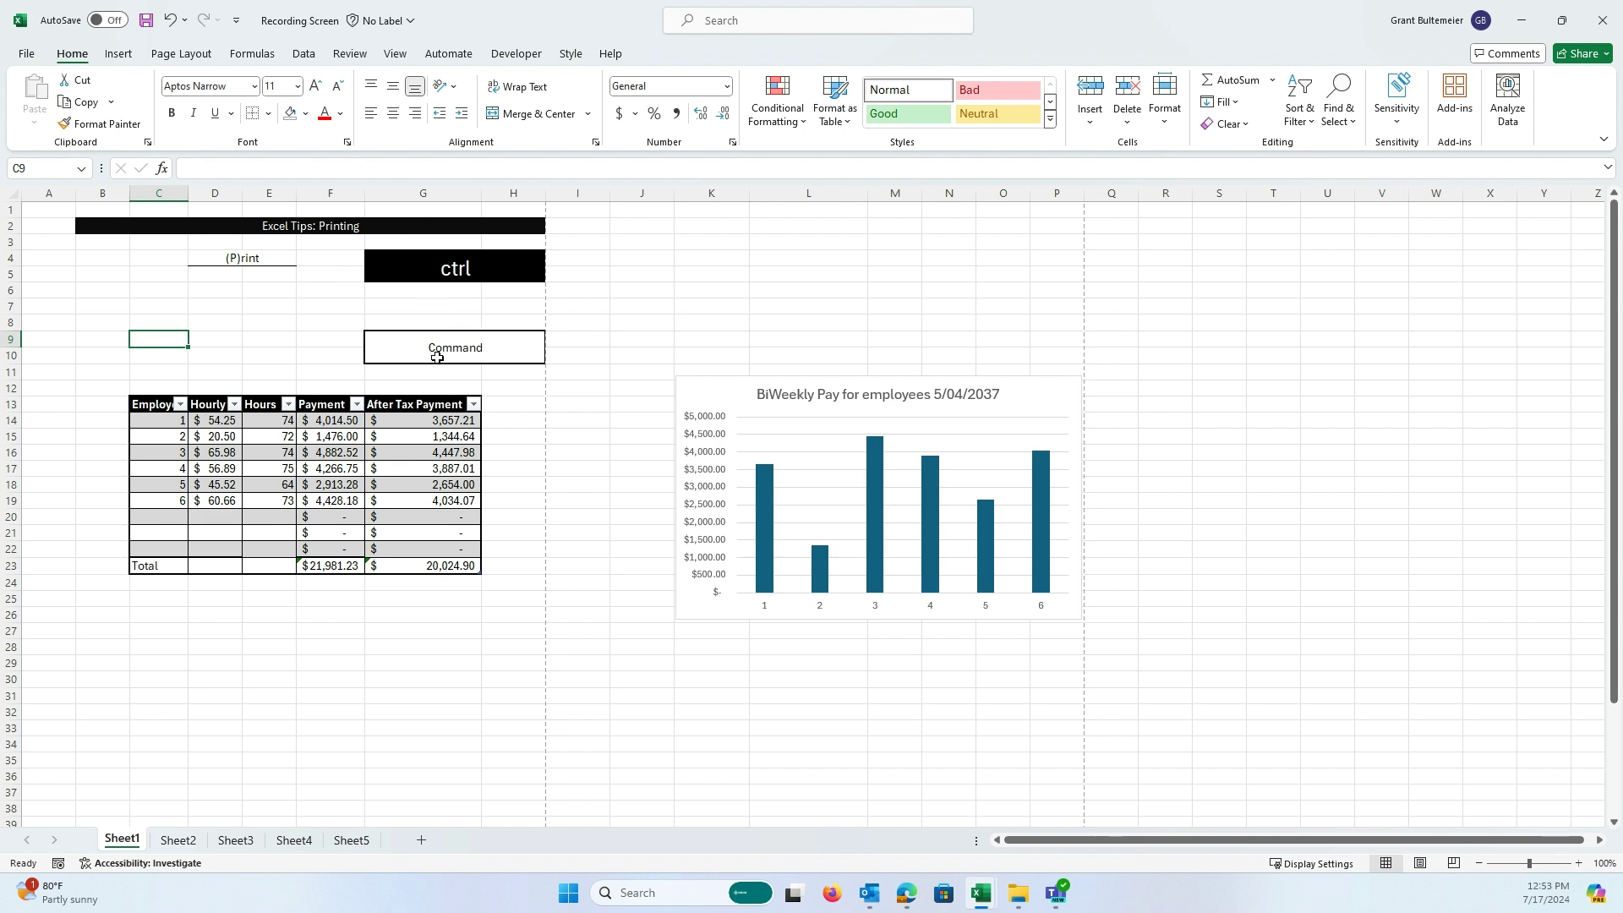
{"action": "key", "text": "ctrl+p"}
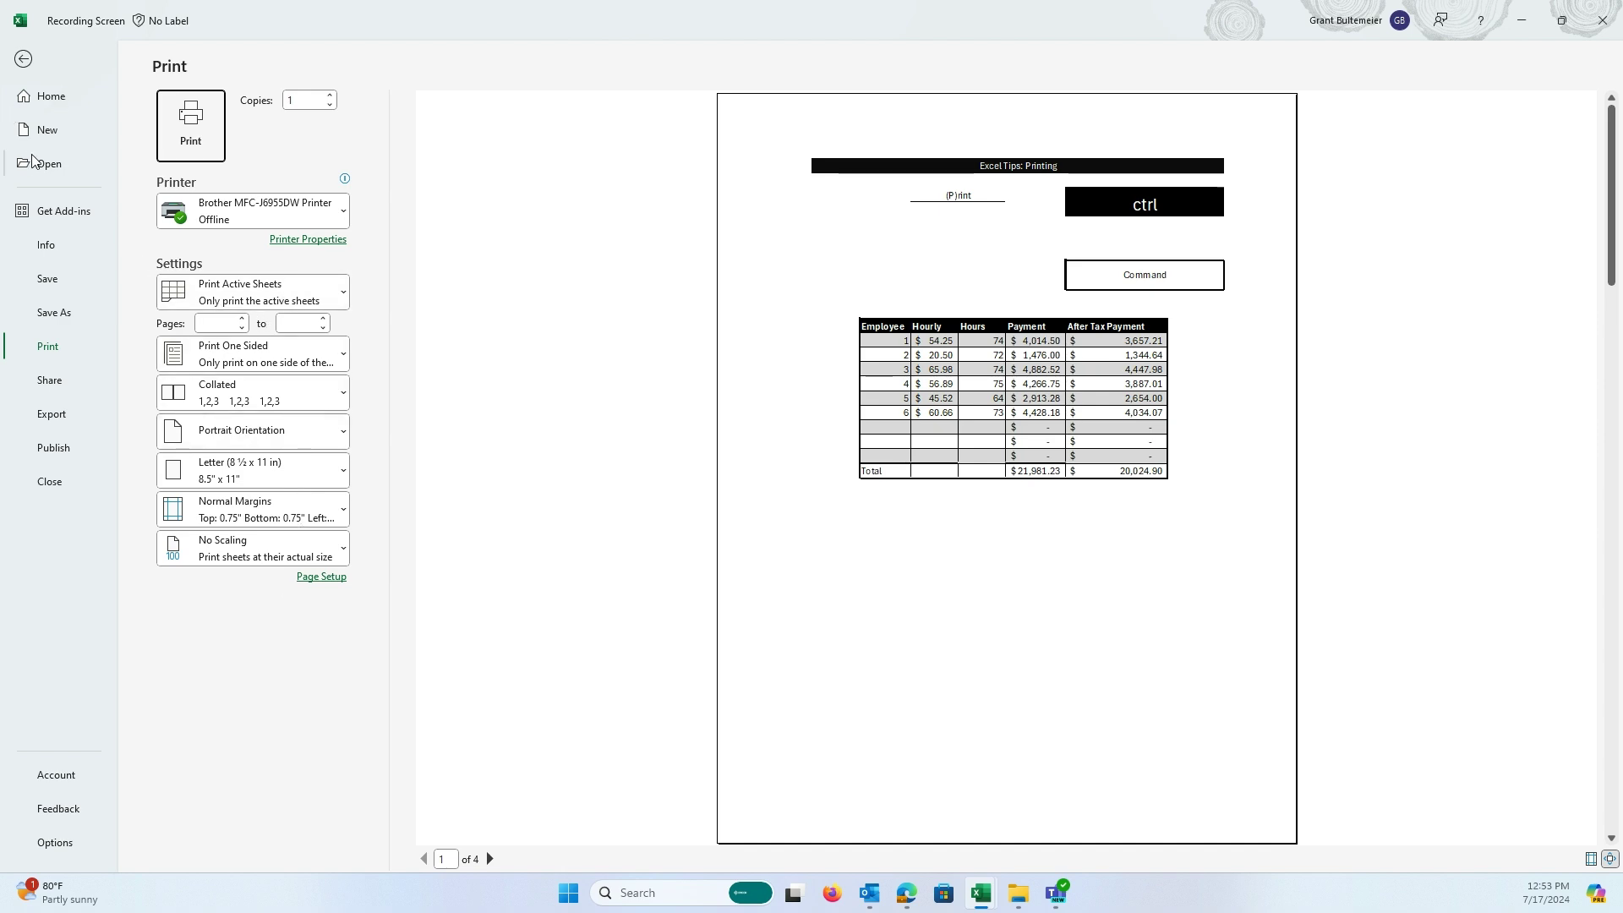
- Return to the worksheet and select the range B11:H25 around the payroll table
{"action": "left_click", "coordinate": [23, 59]}
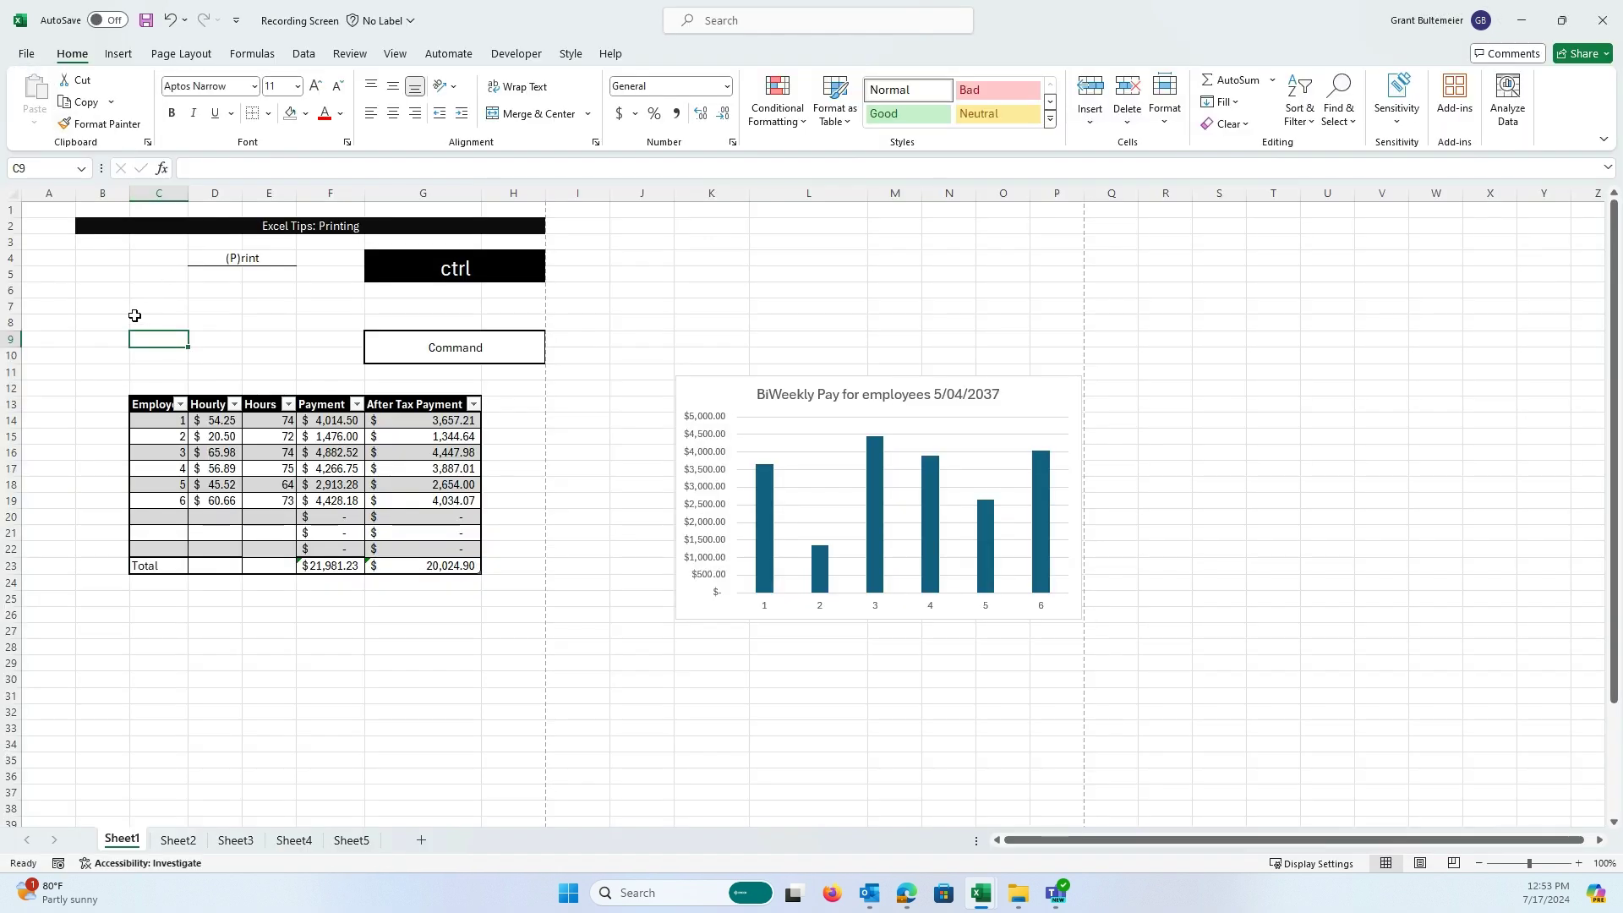
{"action": "left_click_drag", "start_coordinate": [112, 380], "coordinate": [491, 623]}
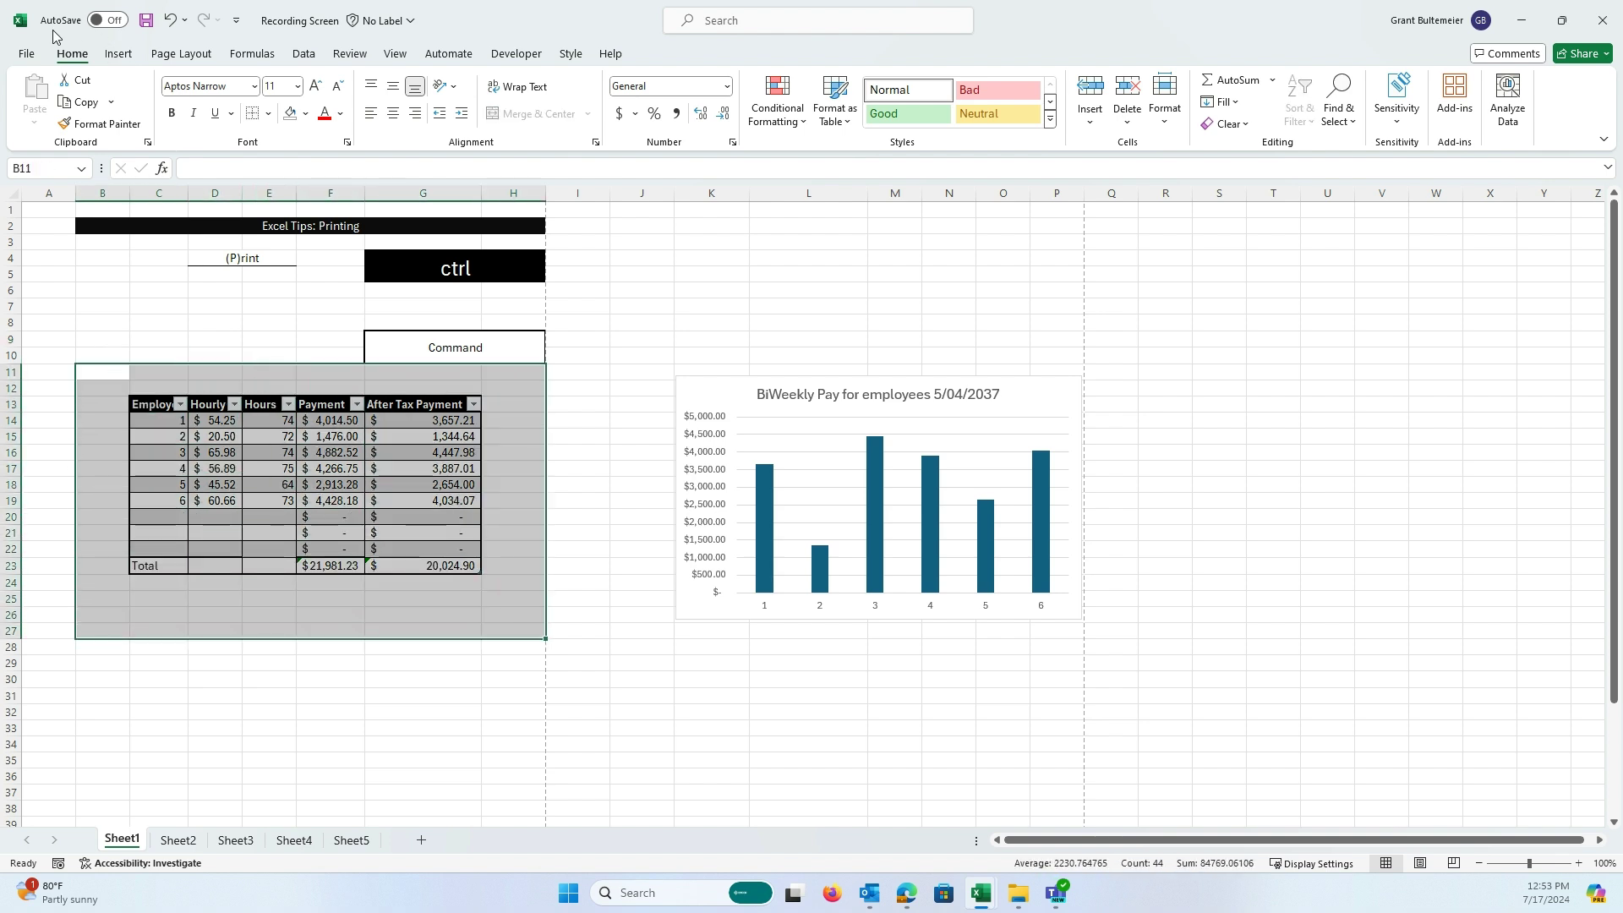
{"action": "left_click_drag", "start_coordinate": [104, 354], "coordinate": [469, 615]}
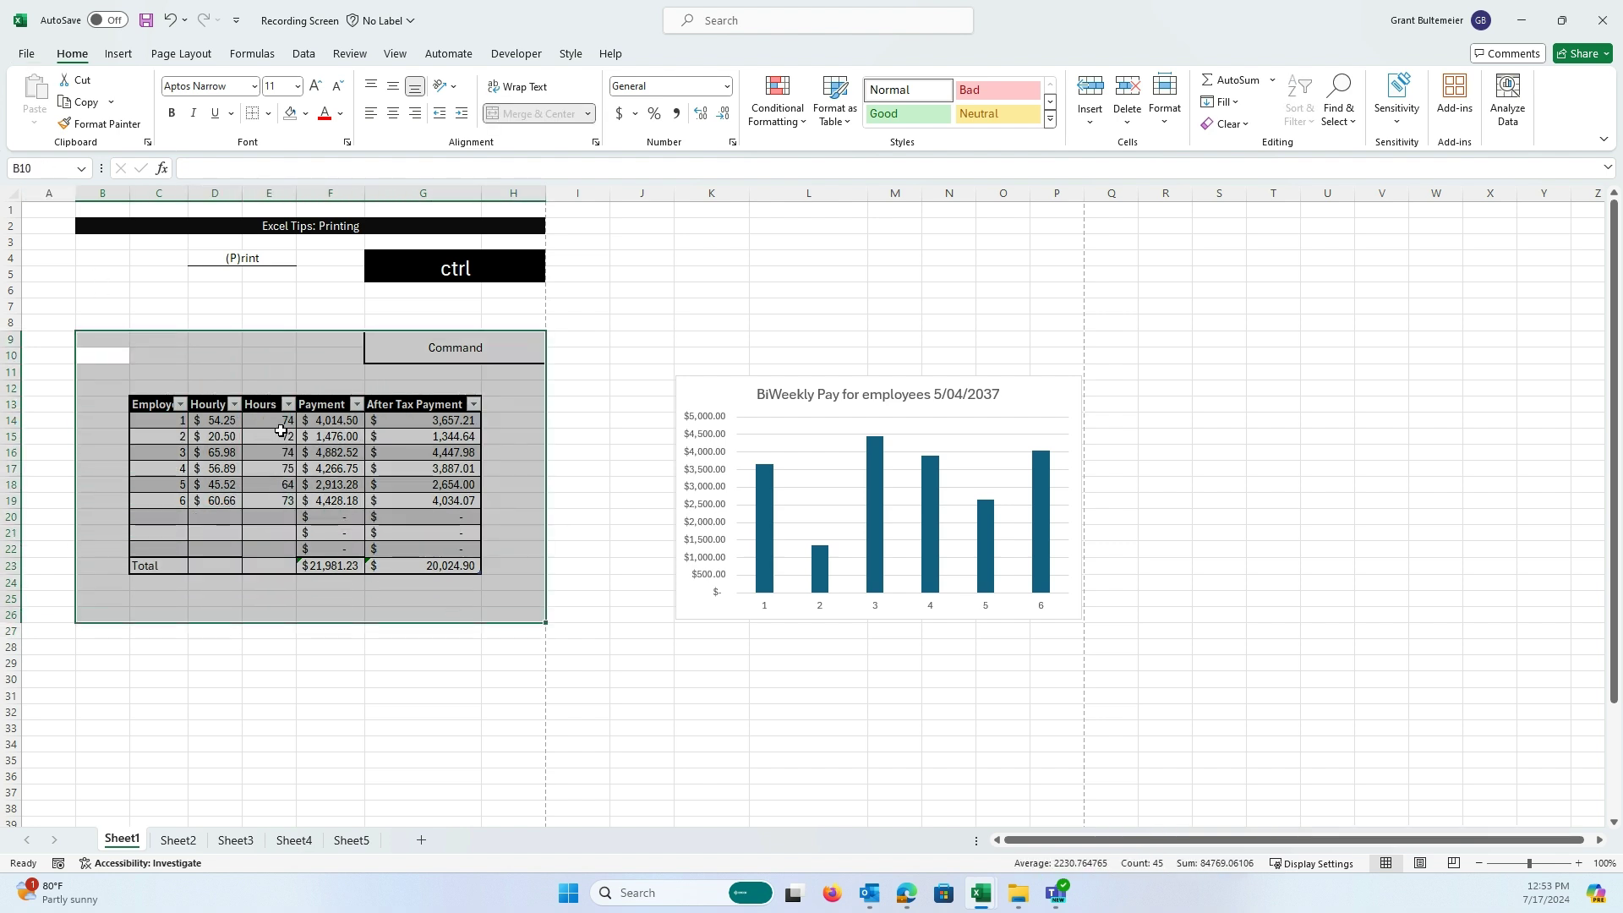
{"action": "left_click", "coordinate": [49, 325]}
{"action": "left_click_drag", "start_coordinate": [94, 372], "coordinate": [494, 605]}
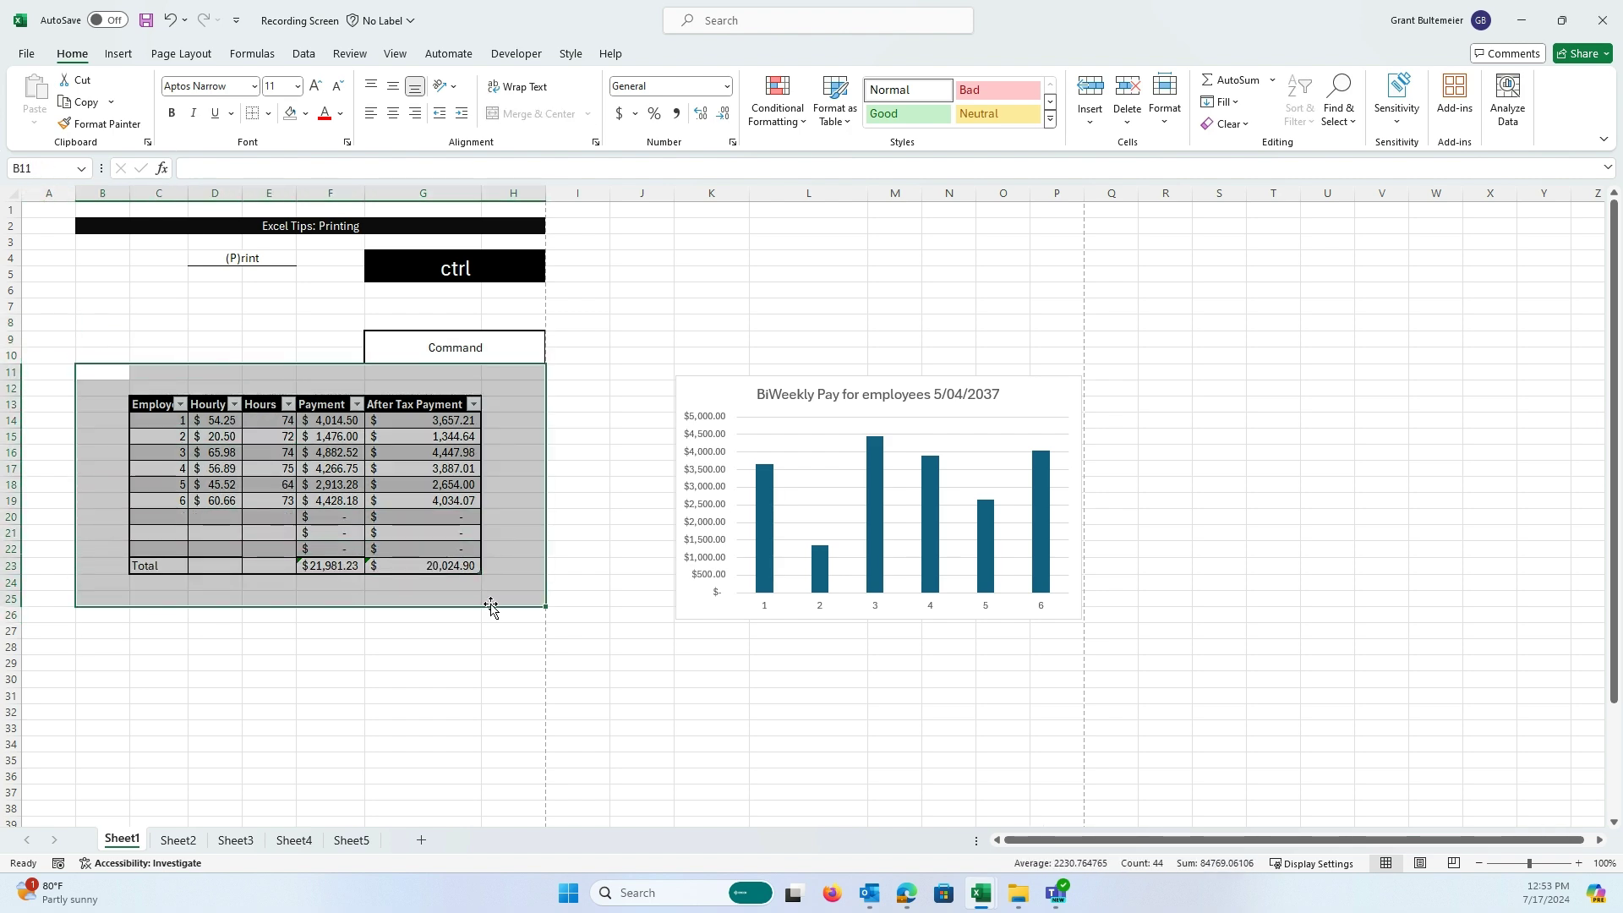
- Open the print settings and set the printout to Print Selection in Landscape Orientation
{"action": "left_click", "coordinate": [26, 53]}
{"action": "left_click", "coordinate": [66, 338]}
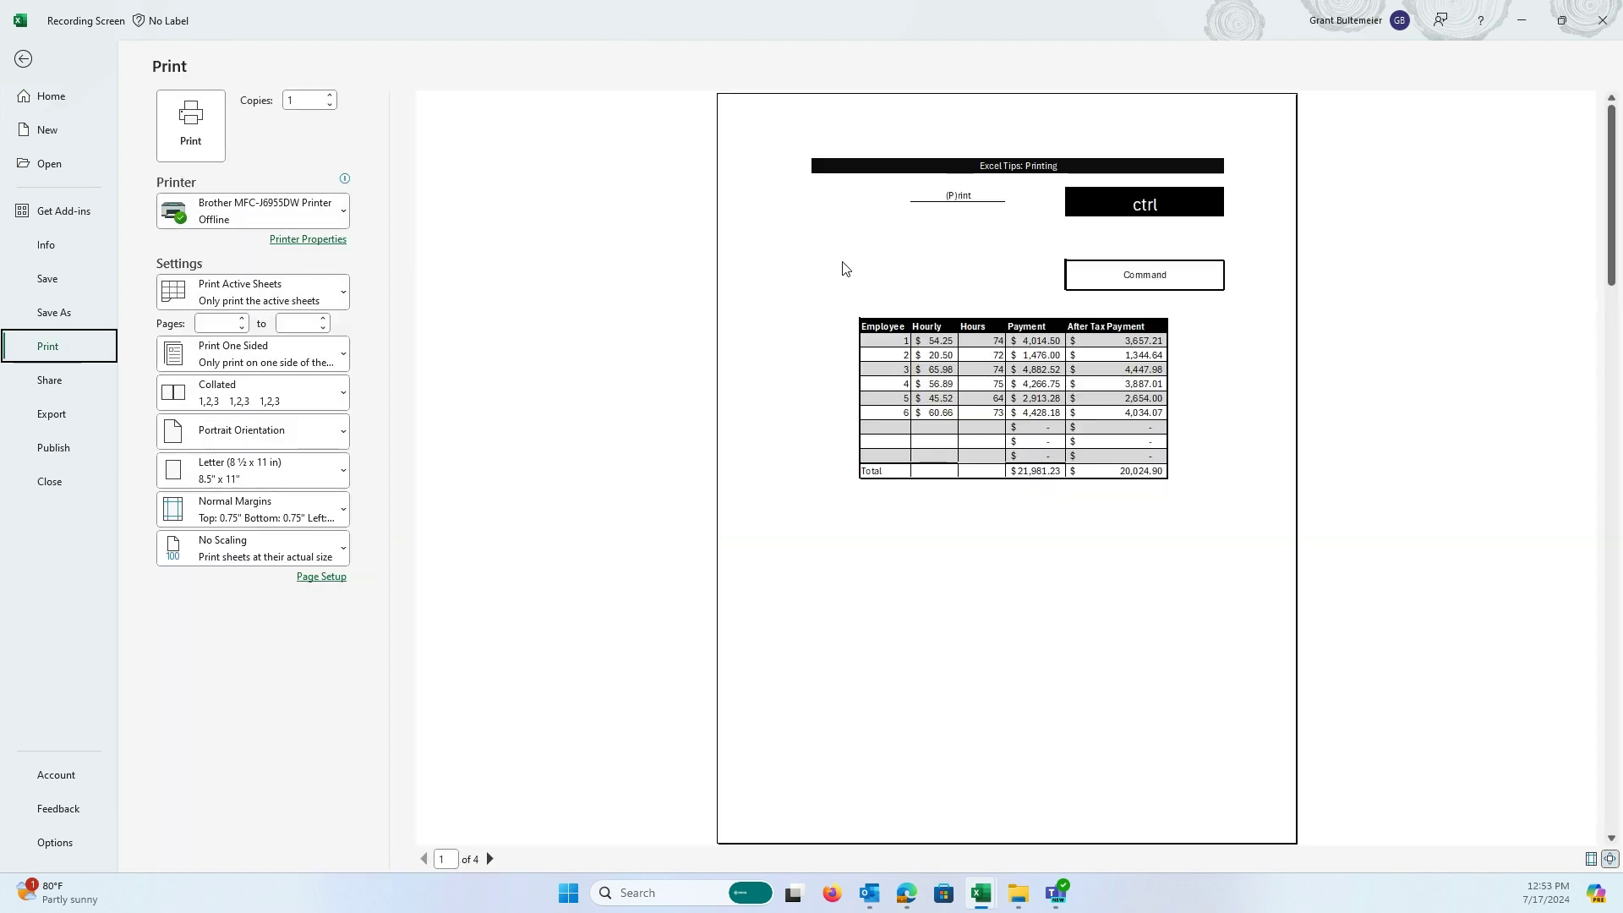
{"action": "left_click", "coordinate": [342, 292]}
{"action": "left_click", "coordinate": [258, 414]}
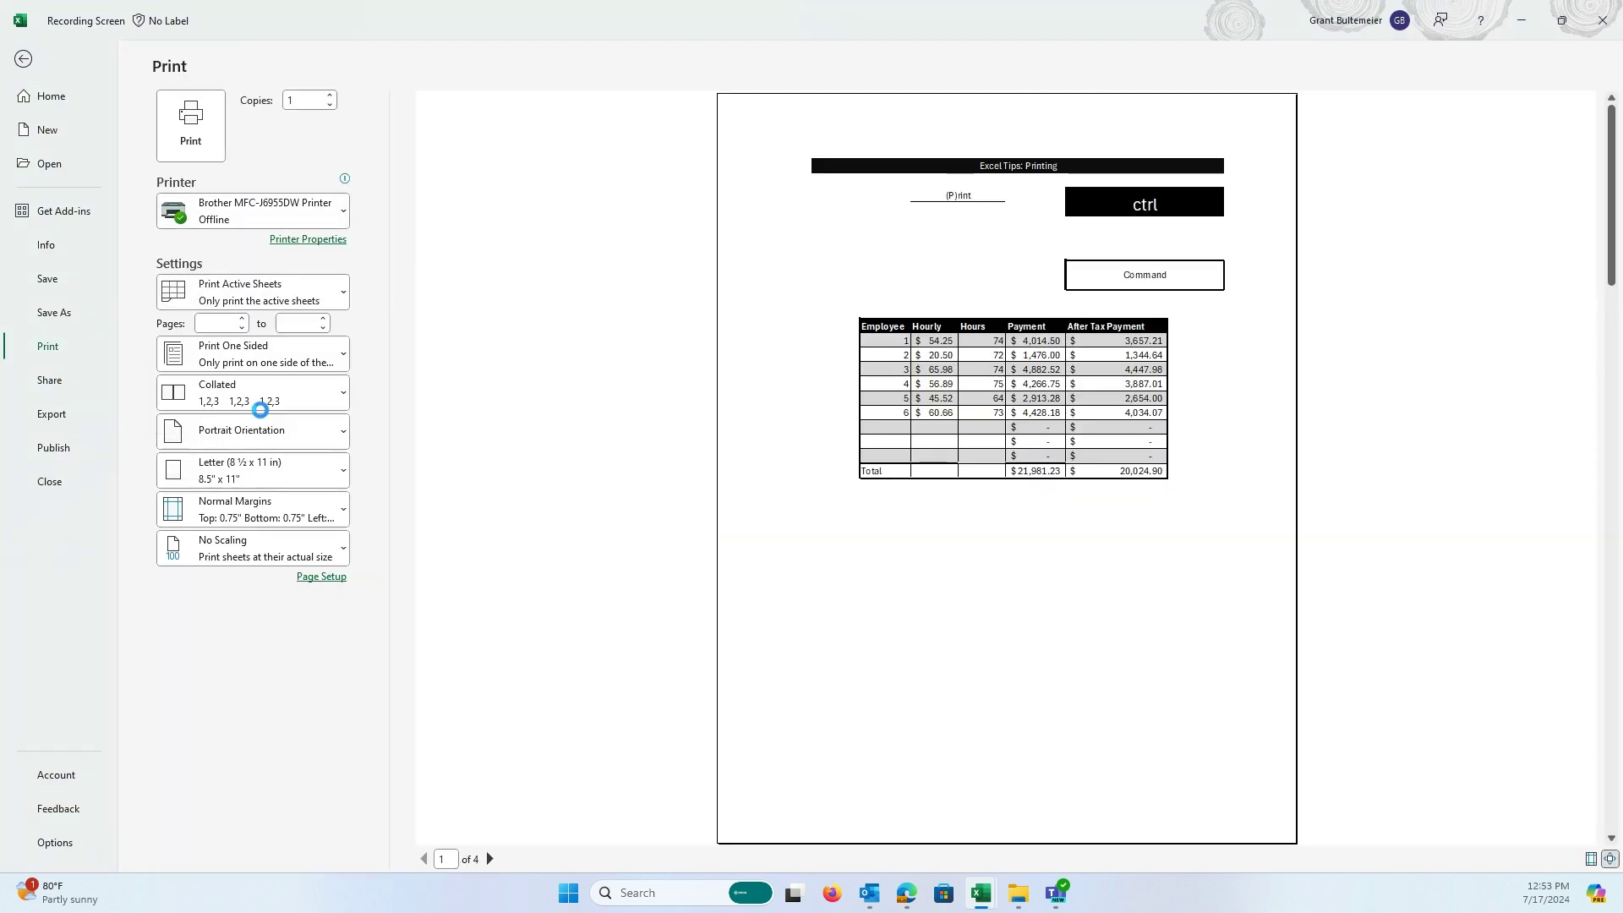
{"action": "left_click", "coordinate": [292, 436]}
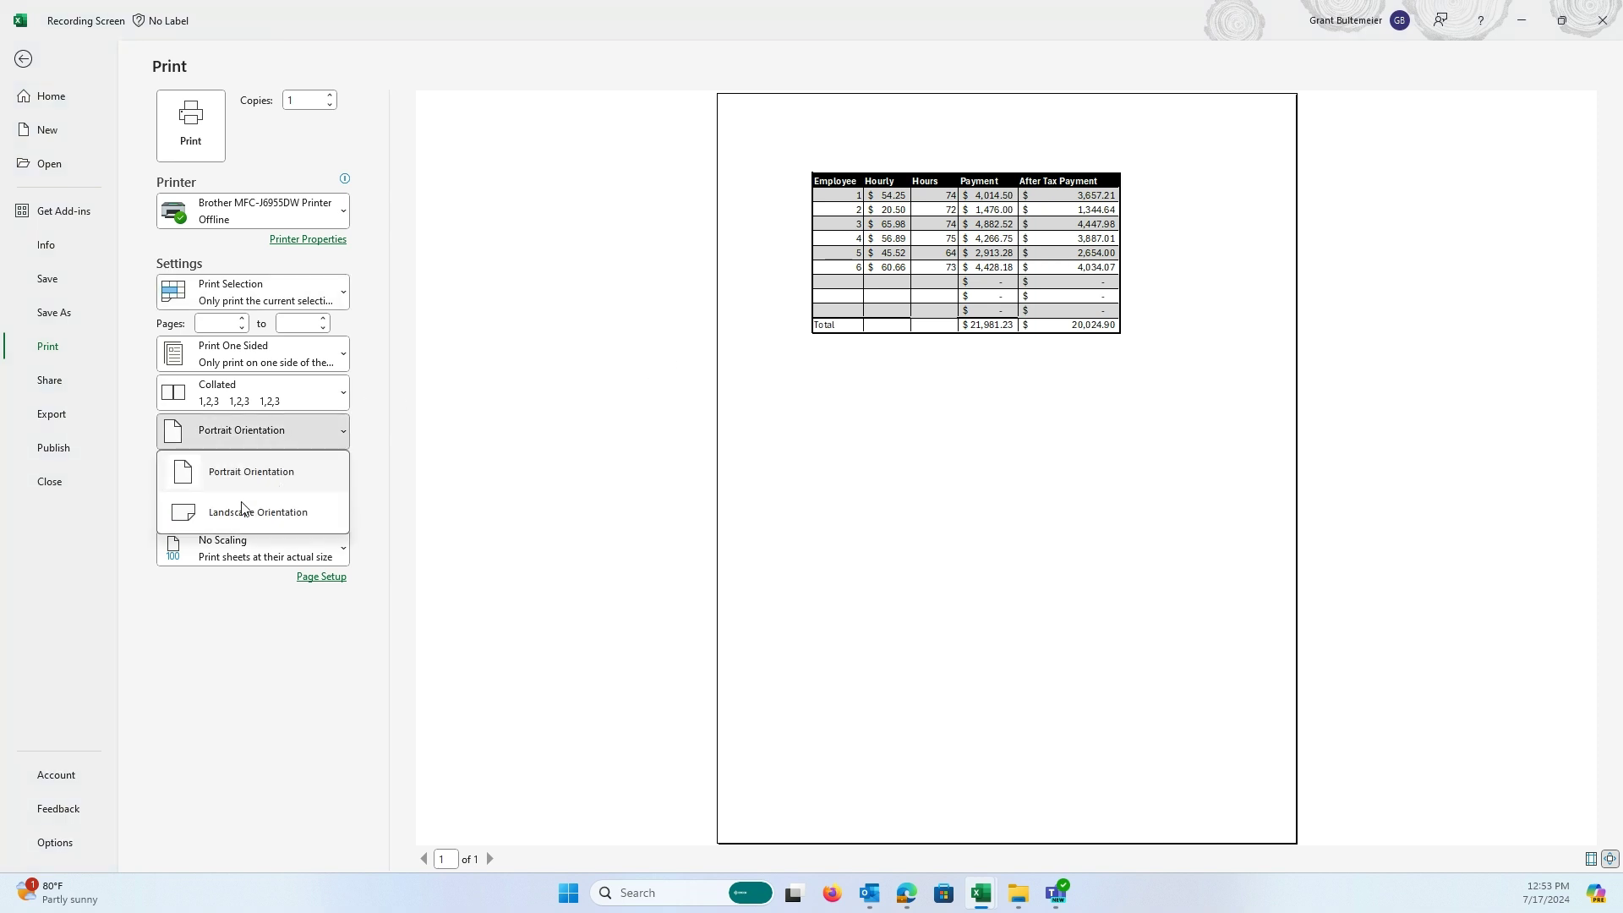
{"action": "left_click", "coordinate": [258, 510]}
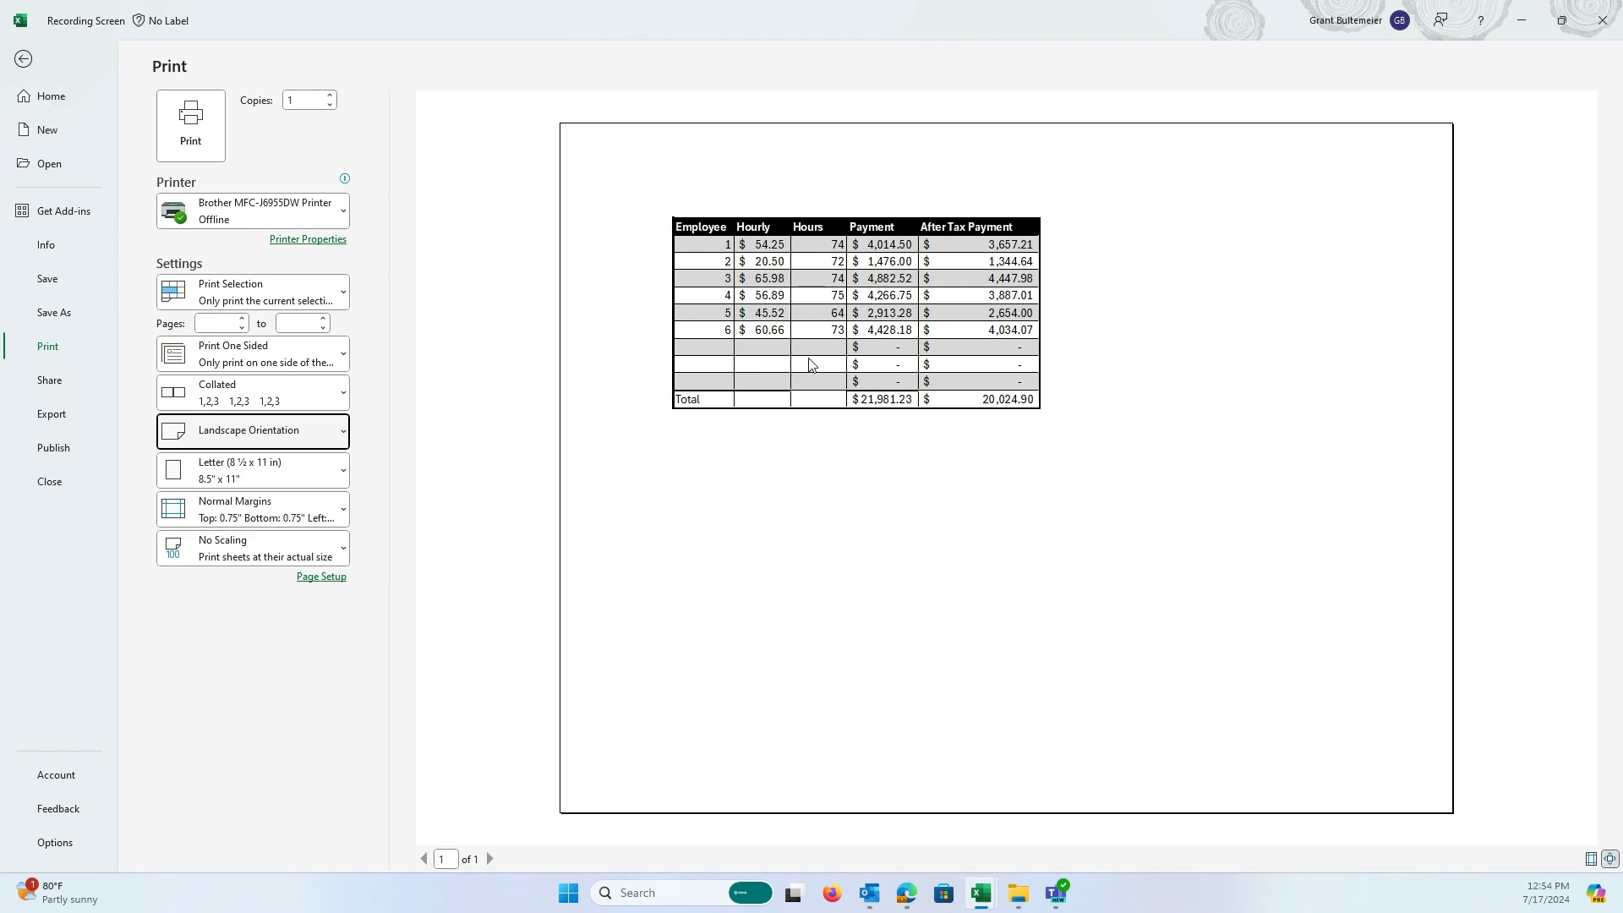
- Return to the worksheet, select the range J10:Q27 around the chart and open its print preview
{"action": "left_click", "coordinate": [23, 61]}
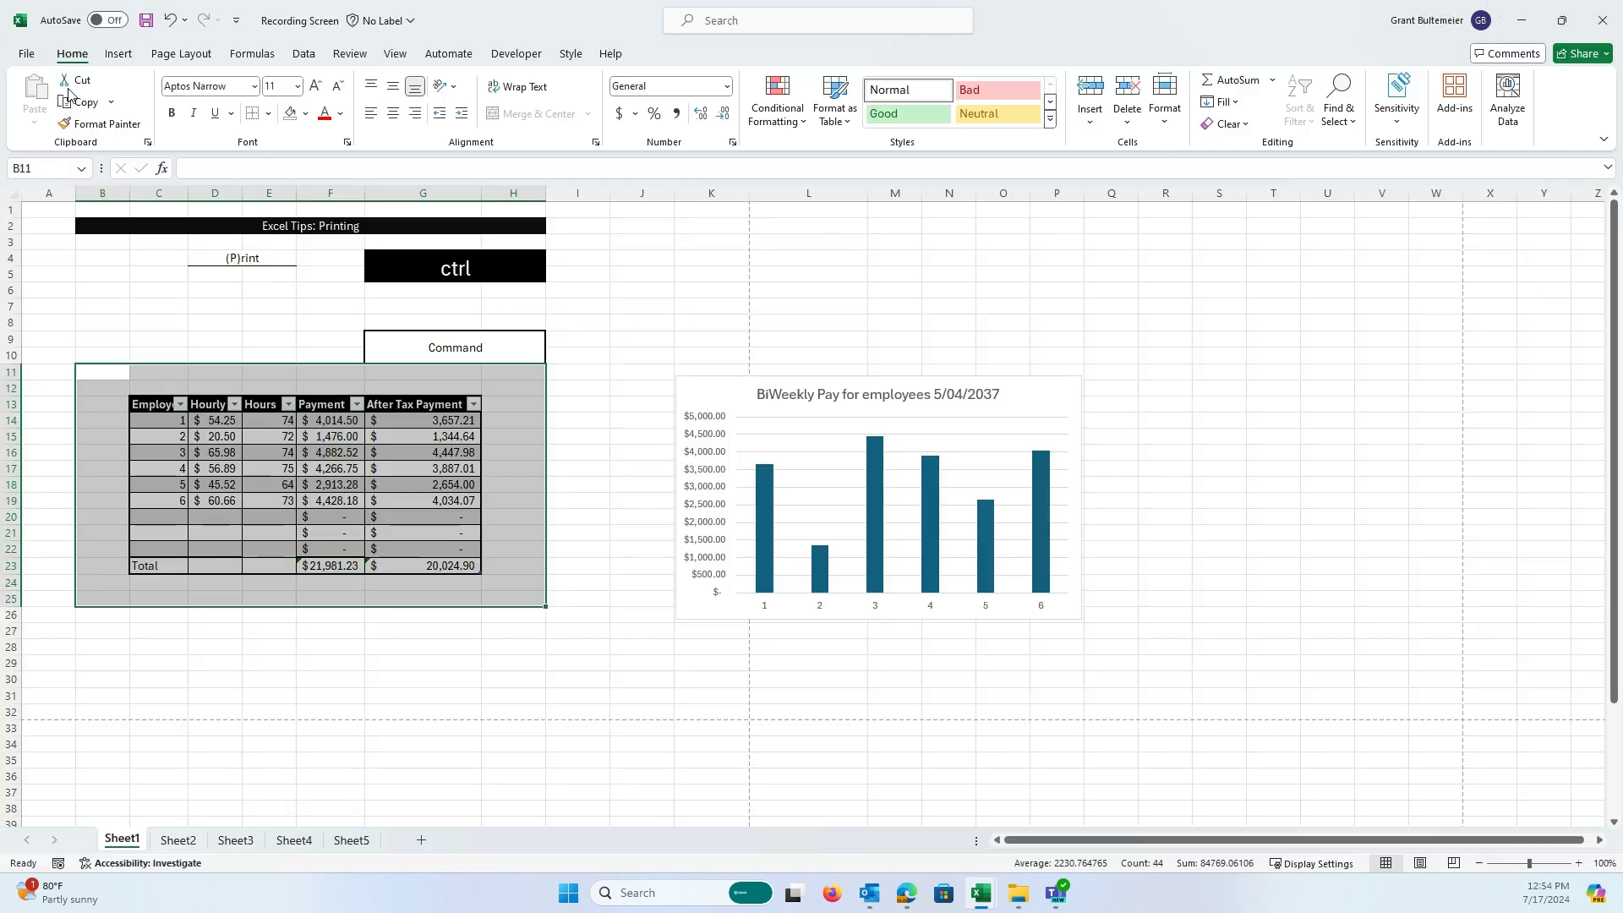
{"action": "left_click", "coordinate": [685, 344]}
{"action": "left_click_drag", "start_coordinate": [656, 362], "coordinate": [1129, 635]}
{"action": "left_click", "coordinate": [25, 51]}
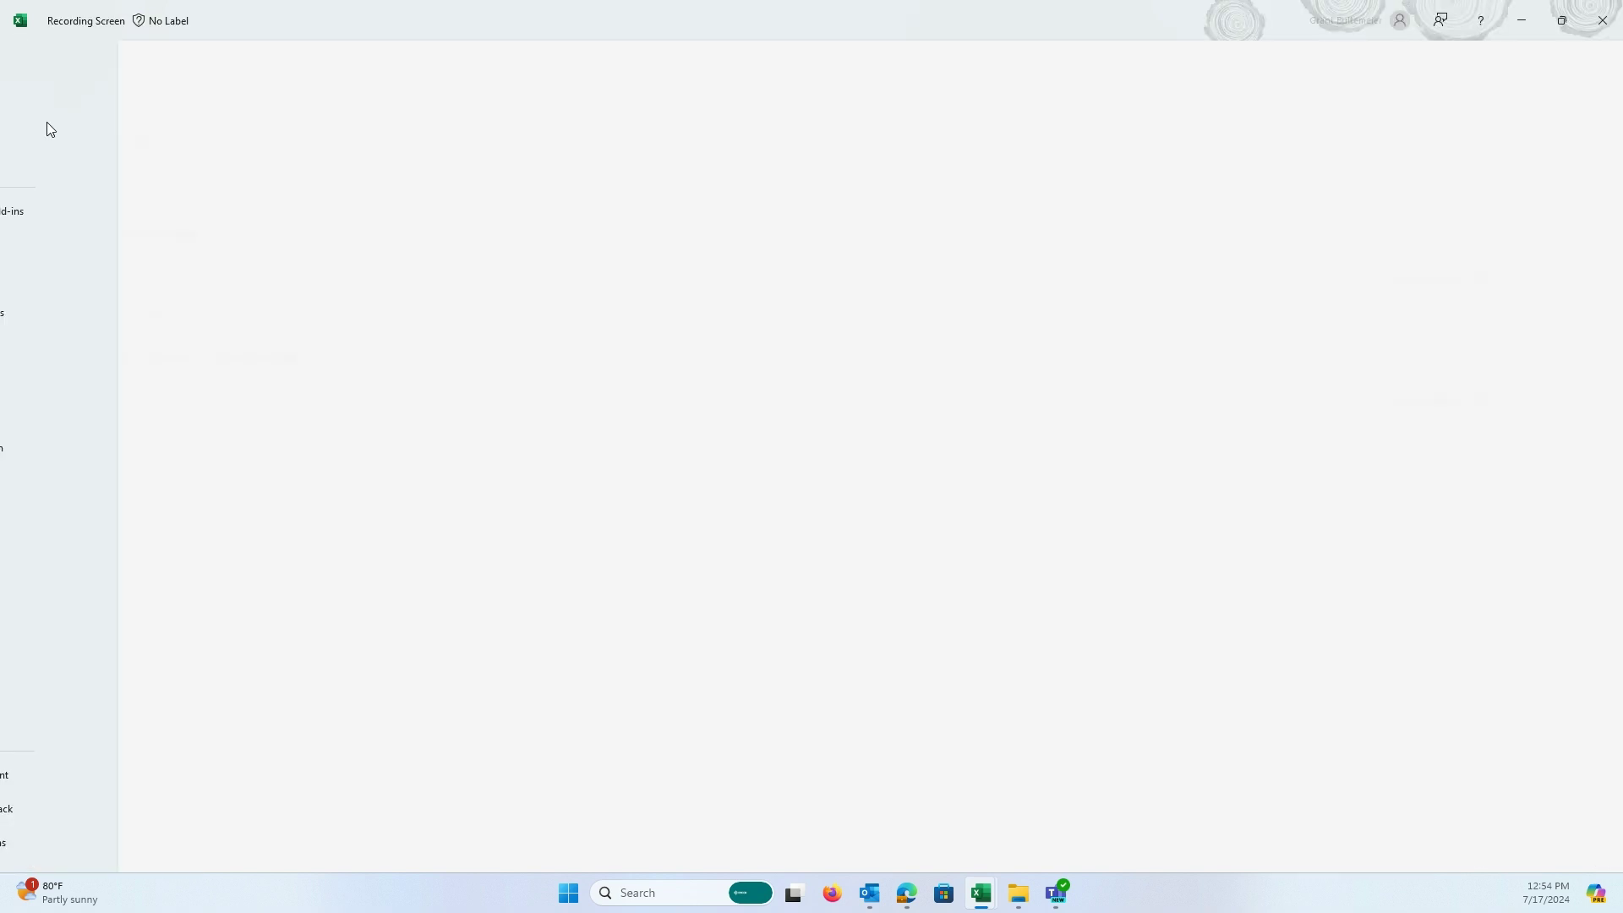
{"action": "left_click", "coordinate": [56, 346]}
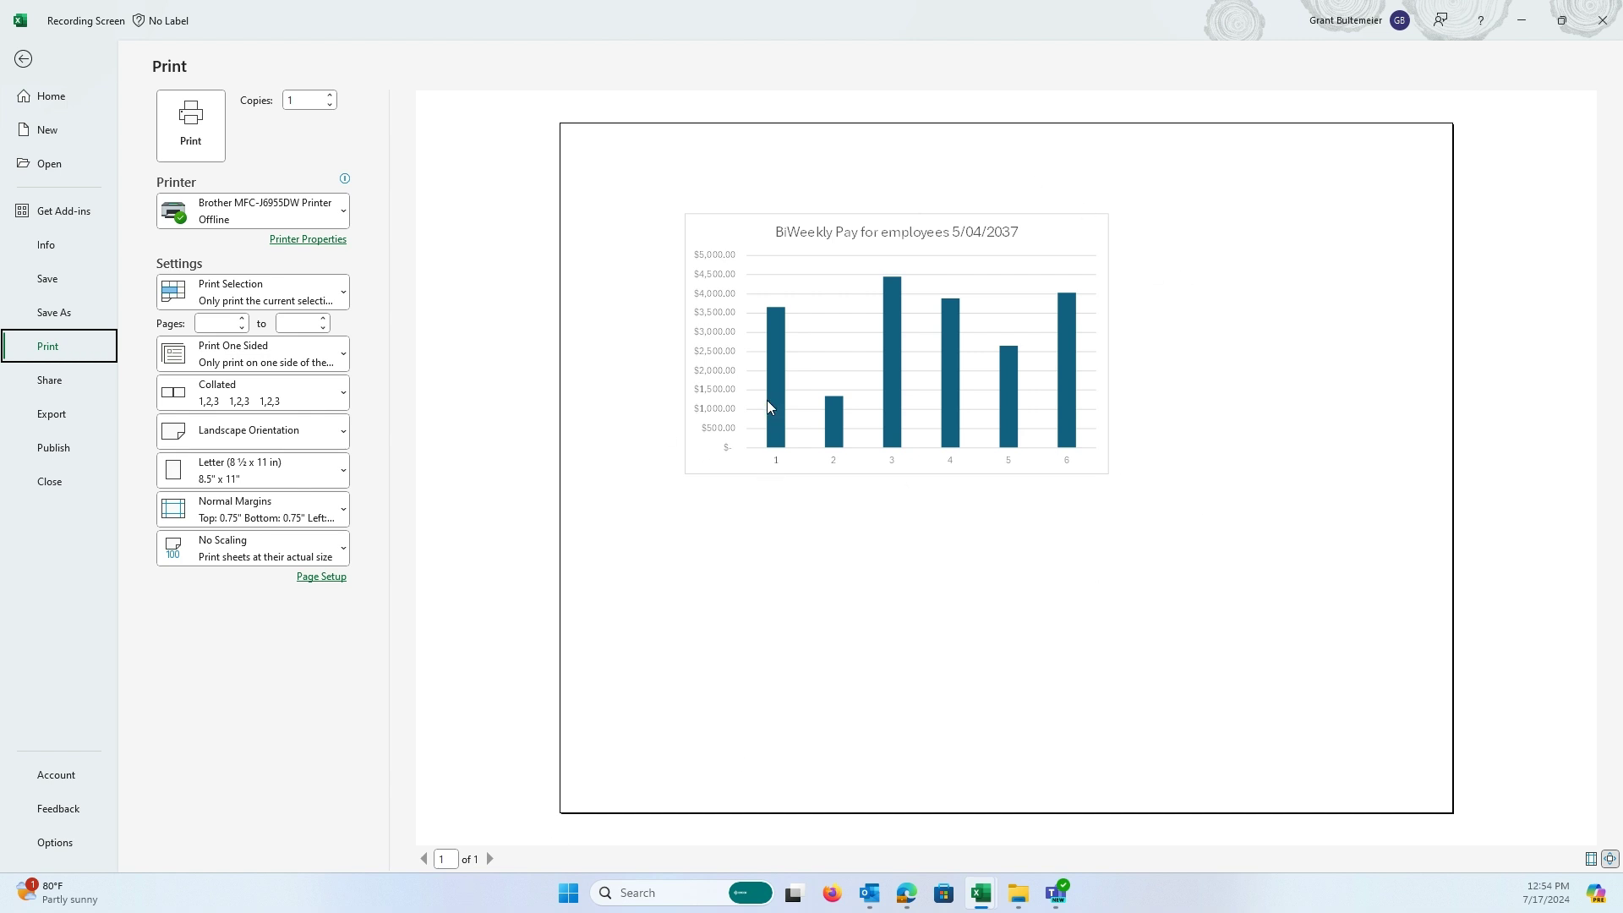
- Review the available paper sizes and scaling options, keeping Letter (8½ x 11 in) and No Scaling, and return to the worksheet
{"action": "left_click", "coordinate": [285, 471]}
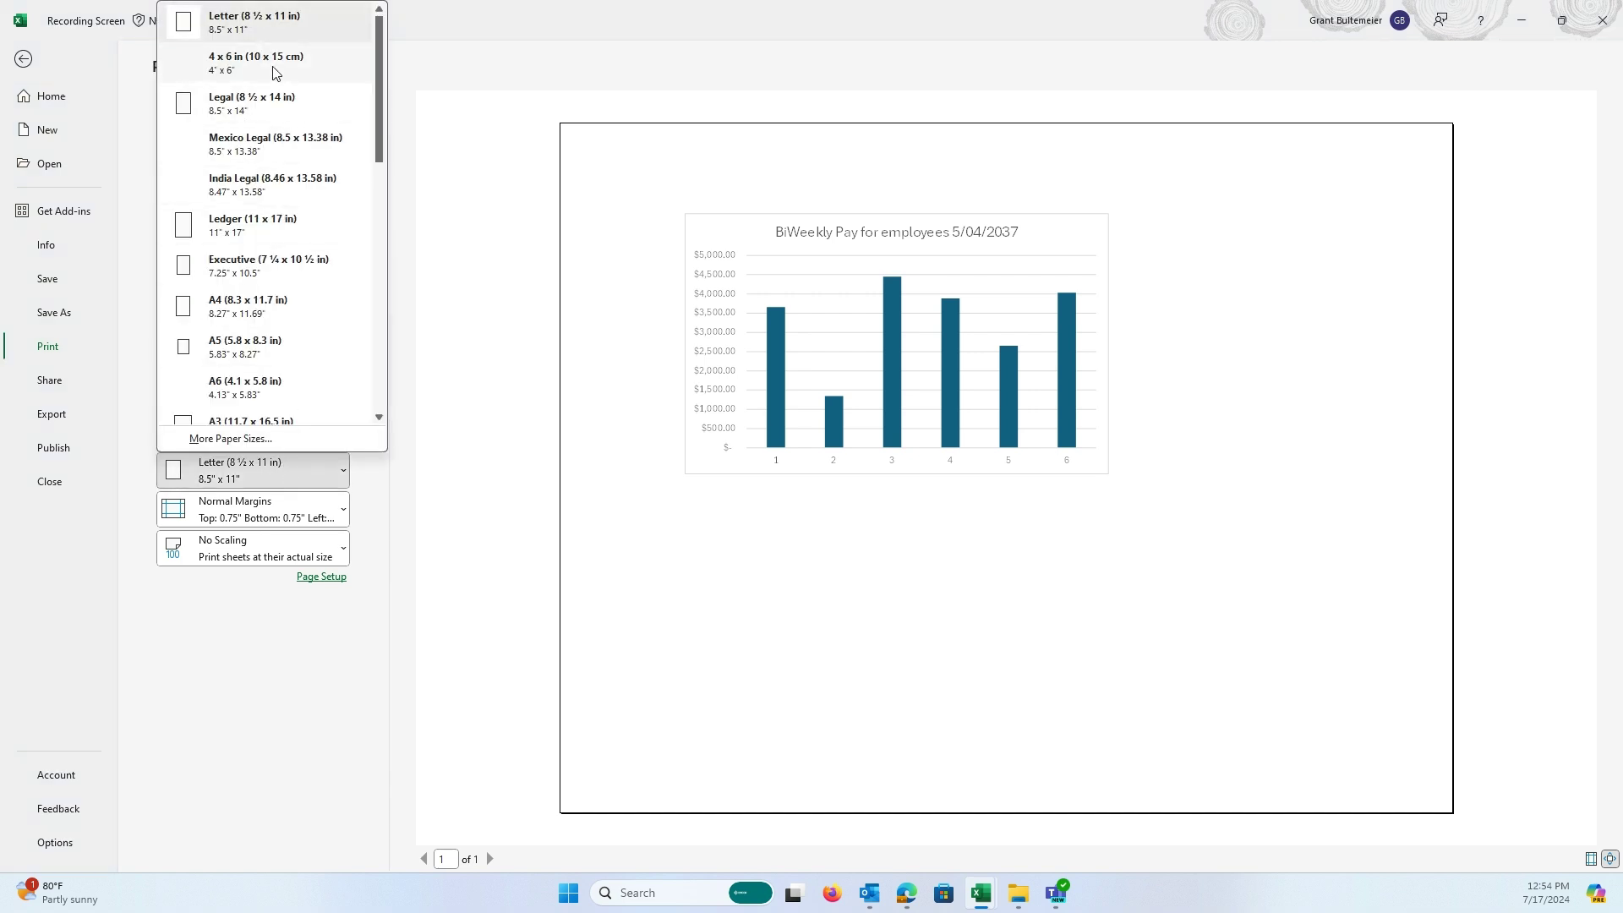
{"action": "scroll", "coordinate": [279, 211], "scroll_direction": "down", "scroll_amount": 10}
{"action": "scroll", "coordinate": [270, 253], "scroll_direction": "up", "scroll_amount": 10}
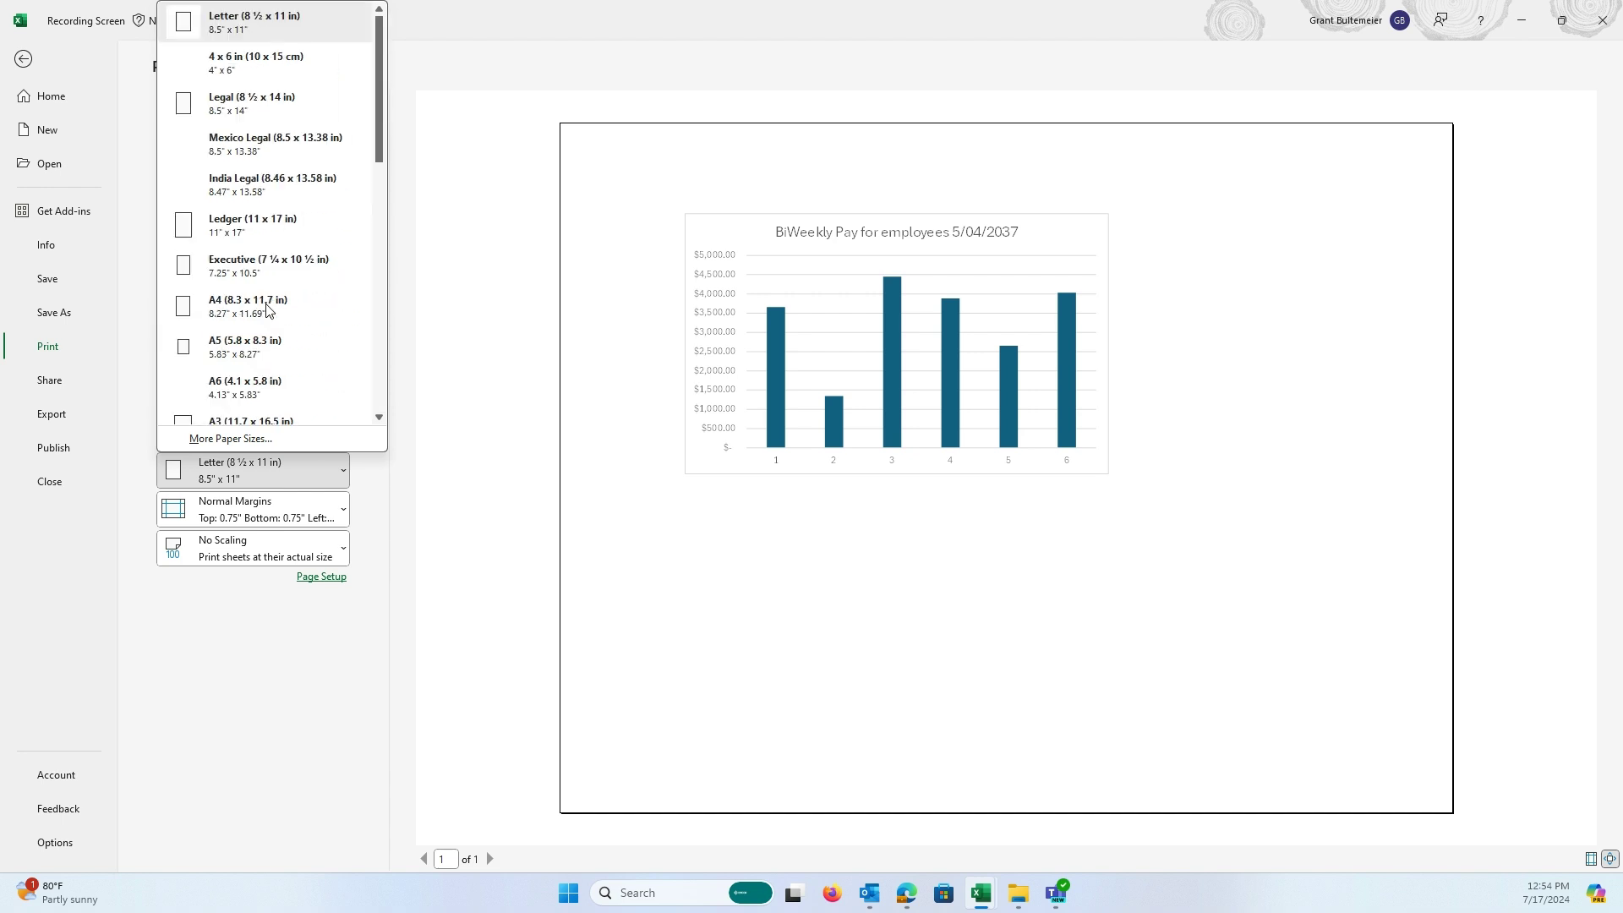
{"action": "left_click", "coordinate": [252, 32]}
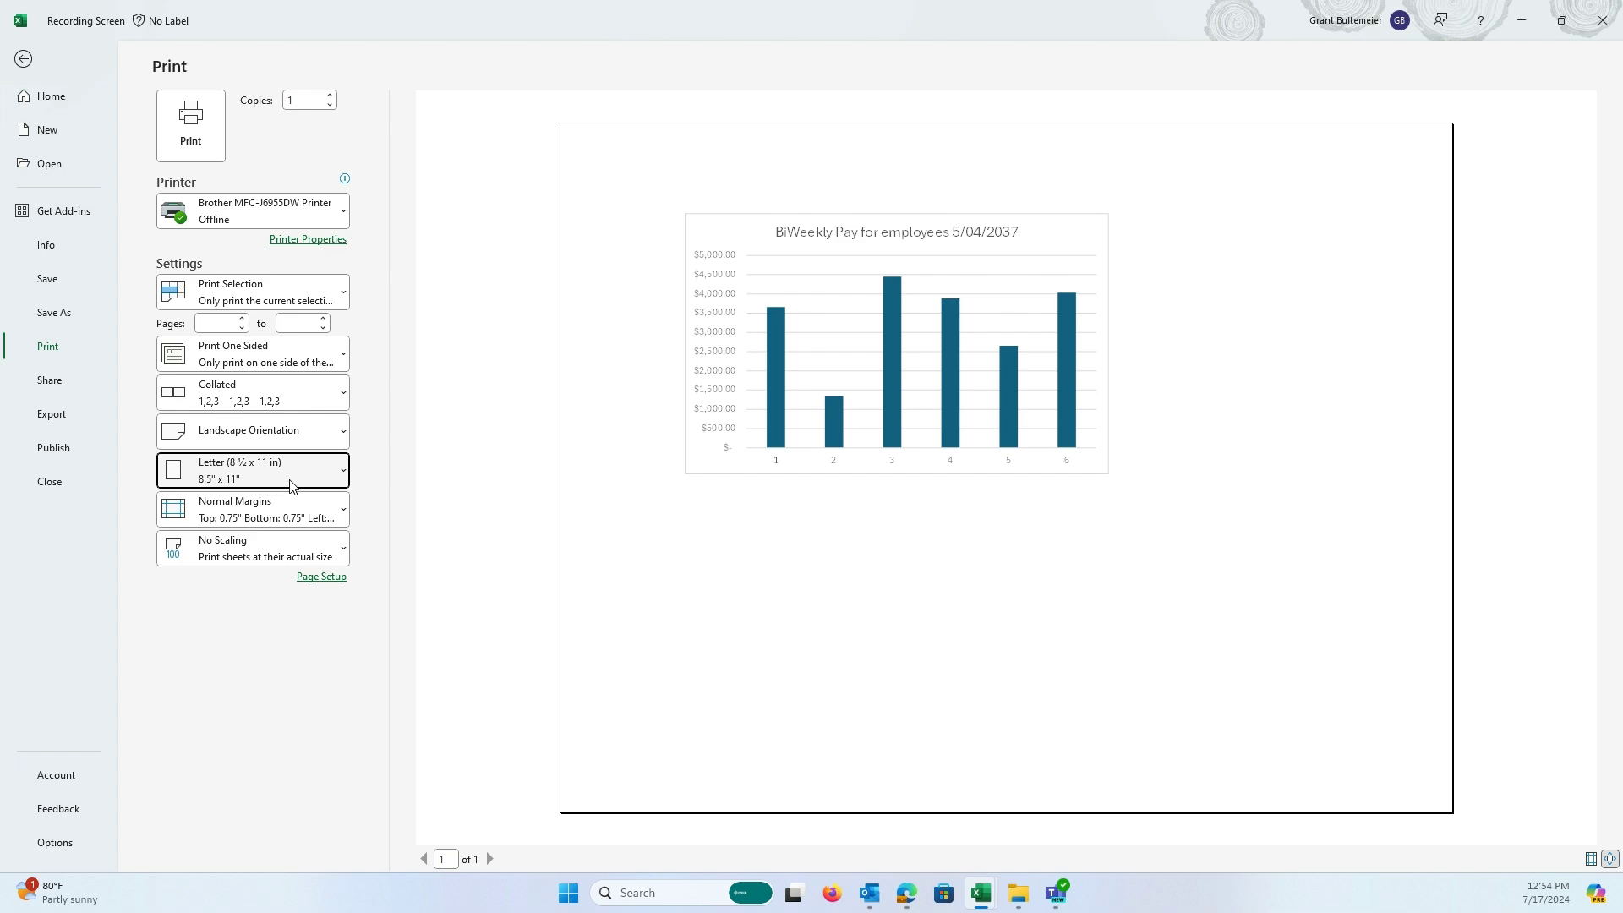
{"action": "left_click", "coordinate": [262, 547]}
{"action": "left_click", "coordinate": [262, 551]}
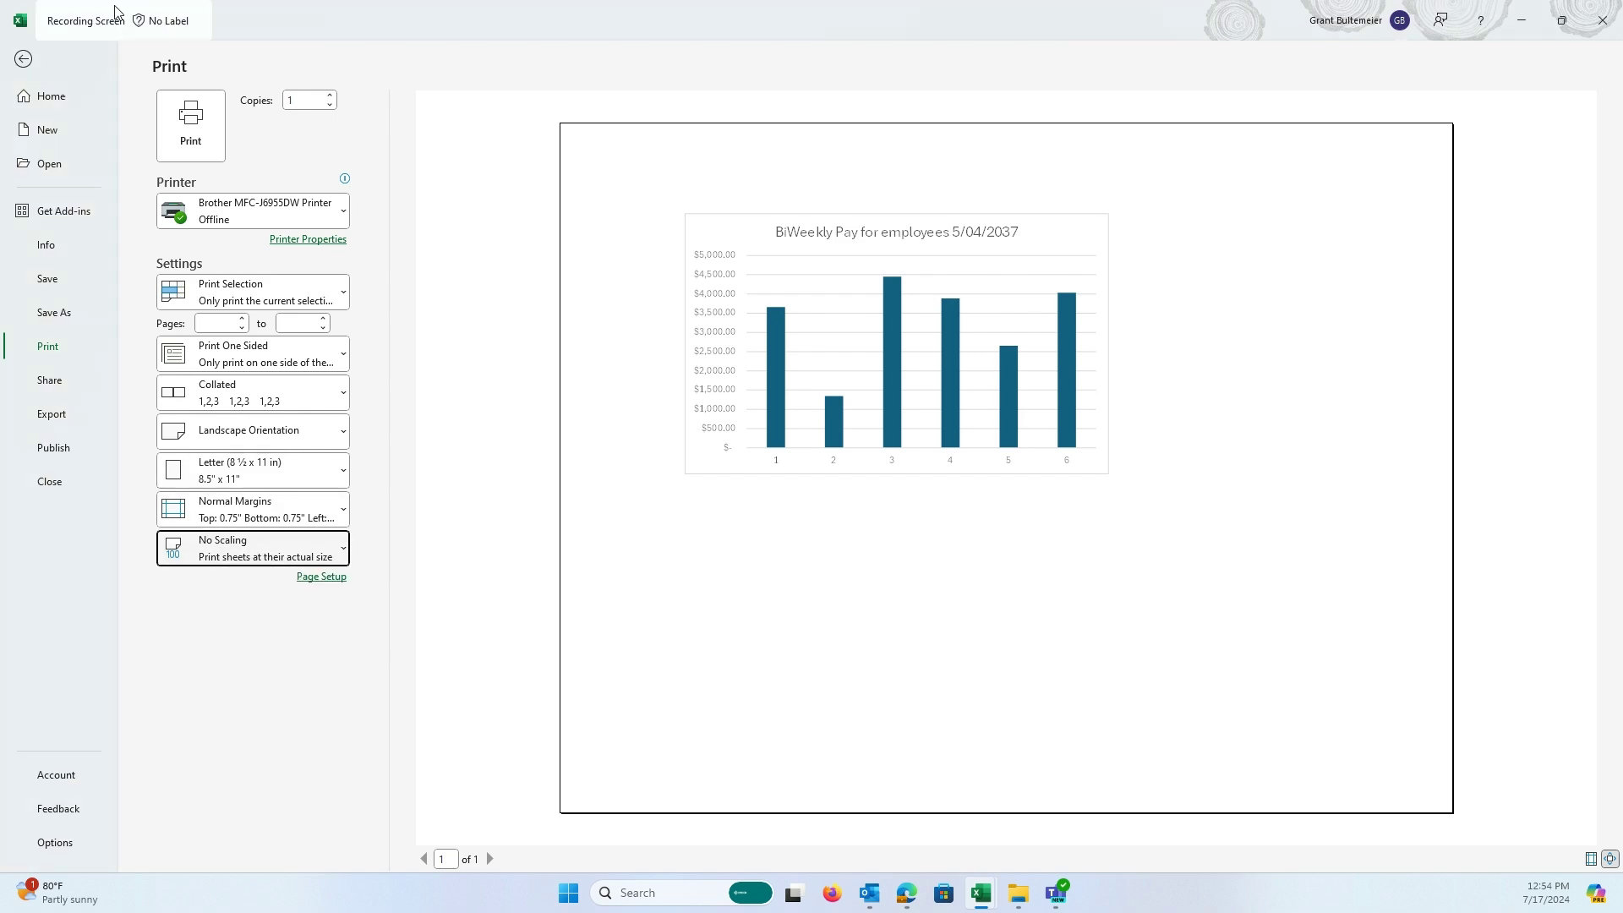
{"action": "left_click", "coordinate": [23, 69]}
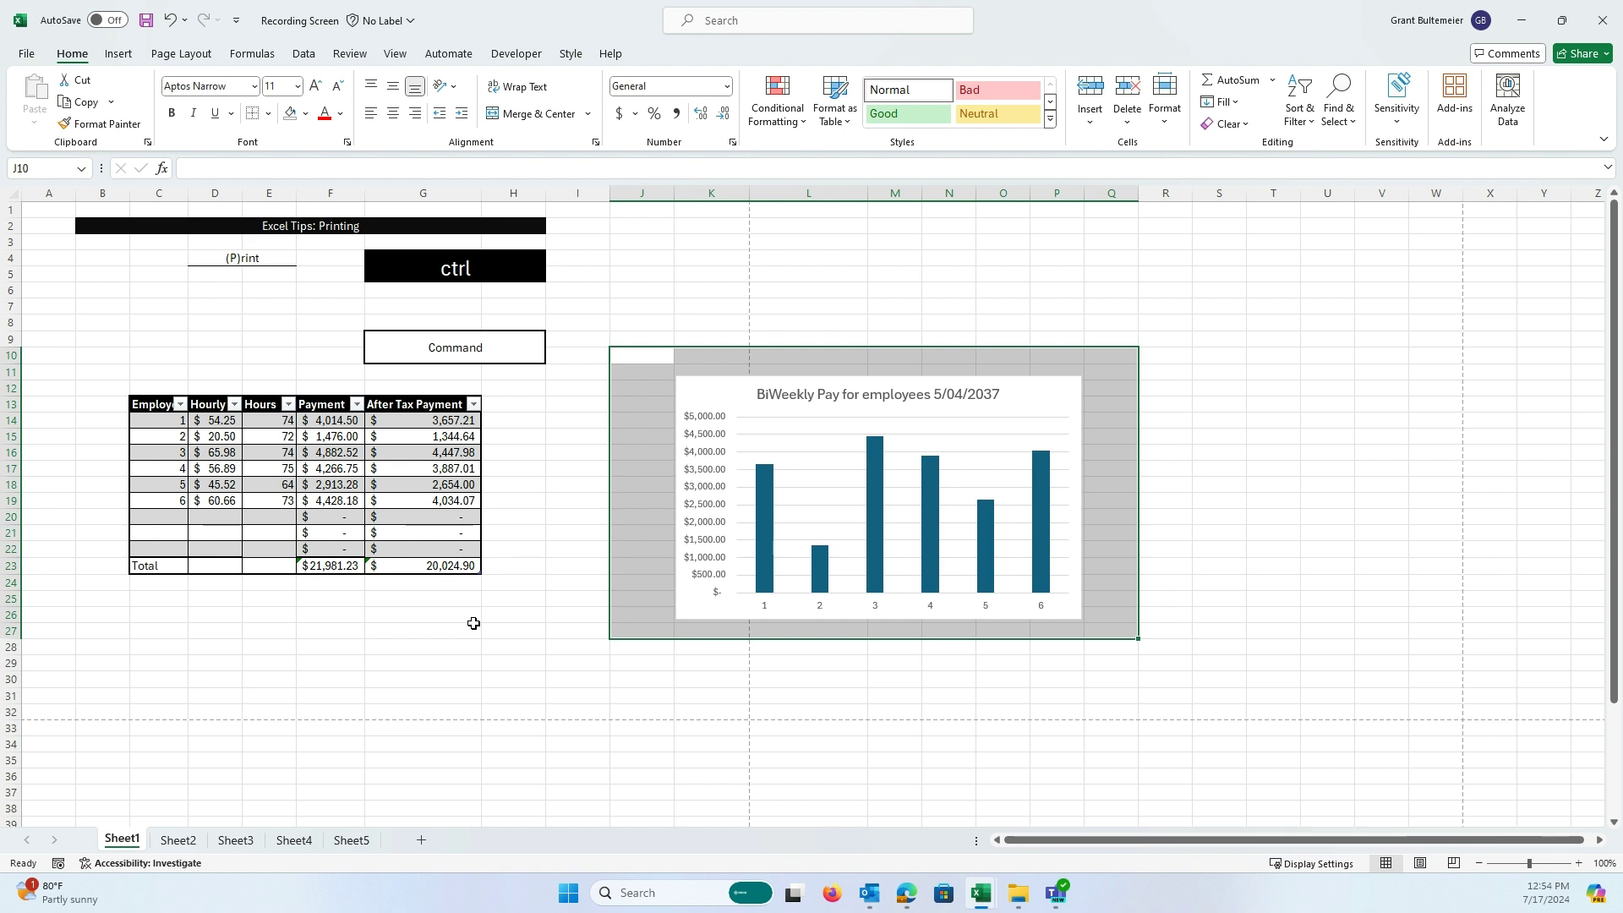
- Select the nonadjacent cells B5, C7, D8 and E9 together
{"action": "left_click", "coordinate": [393, 648]}
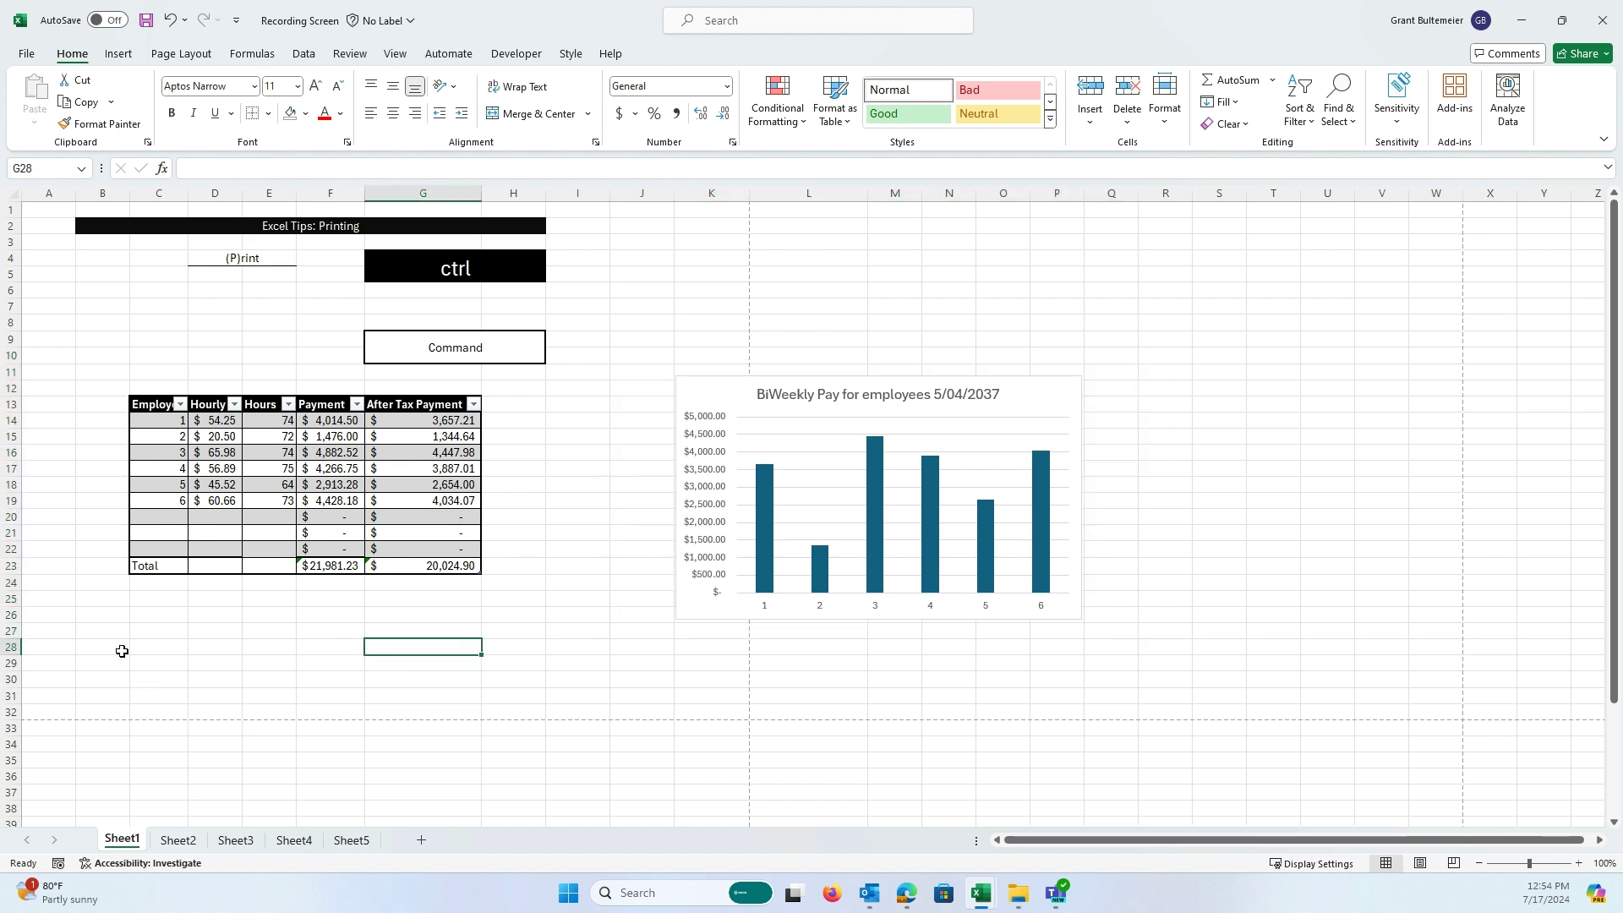
{"action": "left_click", "coordinate": [98, 272]}
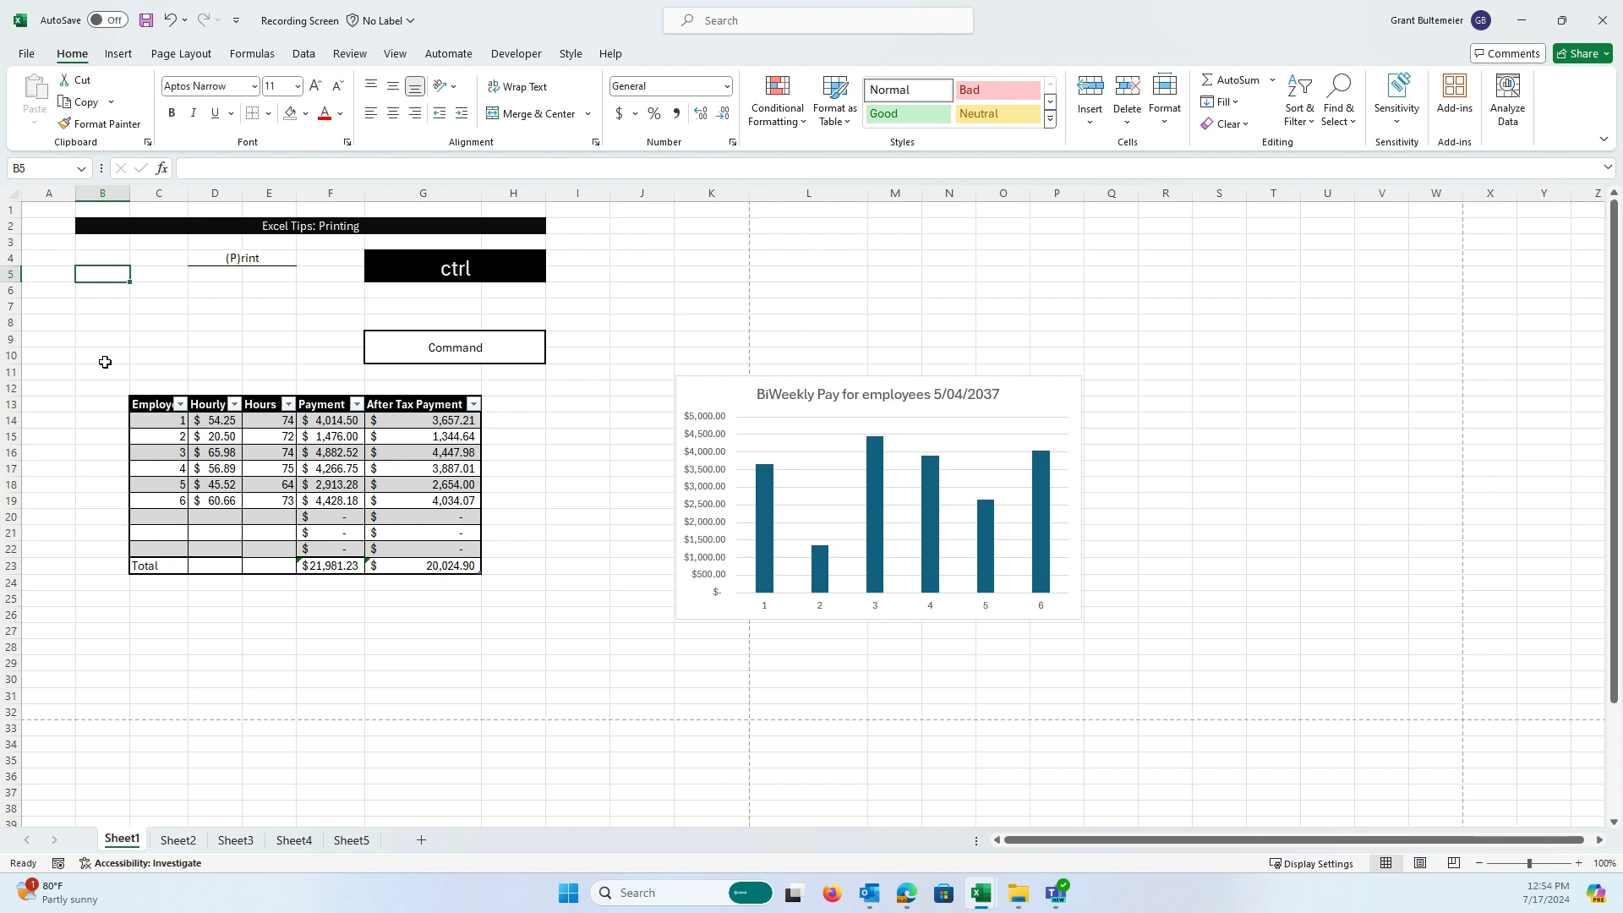
{"action": "left_click", "coordinate": [165, 306], "text": "ctrl"}
{"action": "left_click", "coordinate": [231, 320], "text": "ctrl"}
{"action": "left_click", "coordinate": [287, 340], "text": "ctrl"}
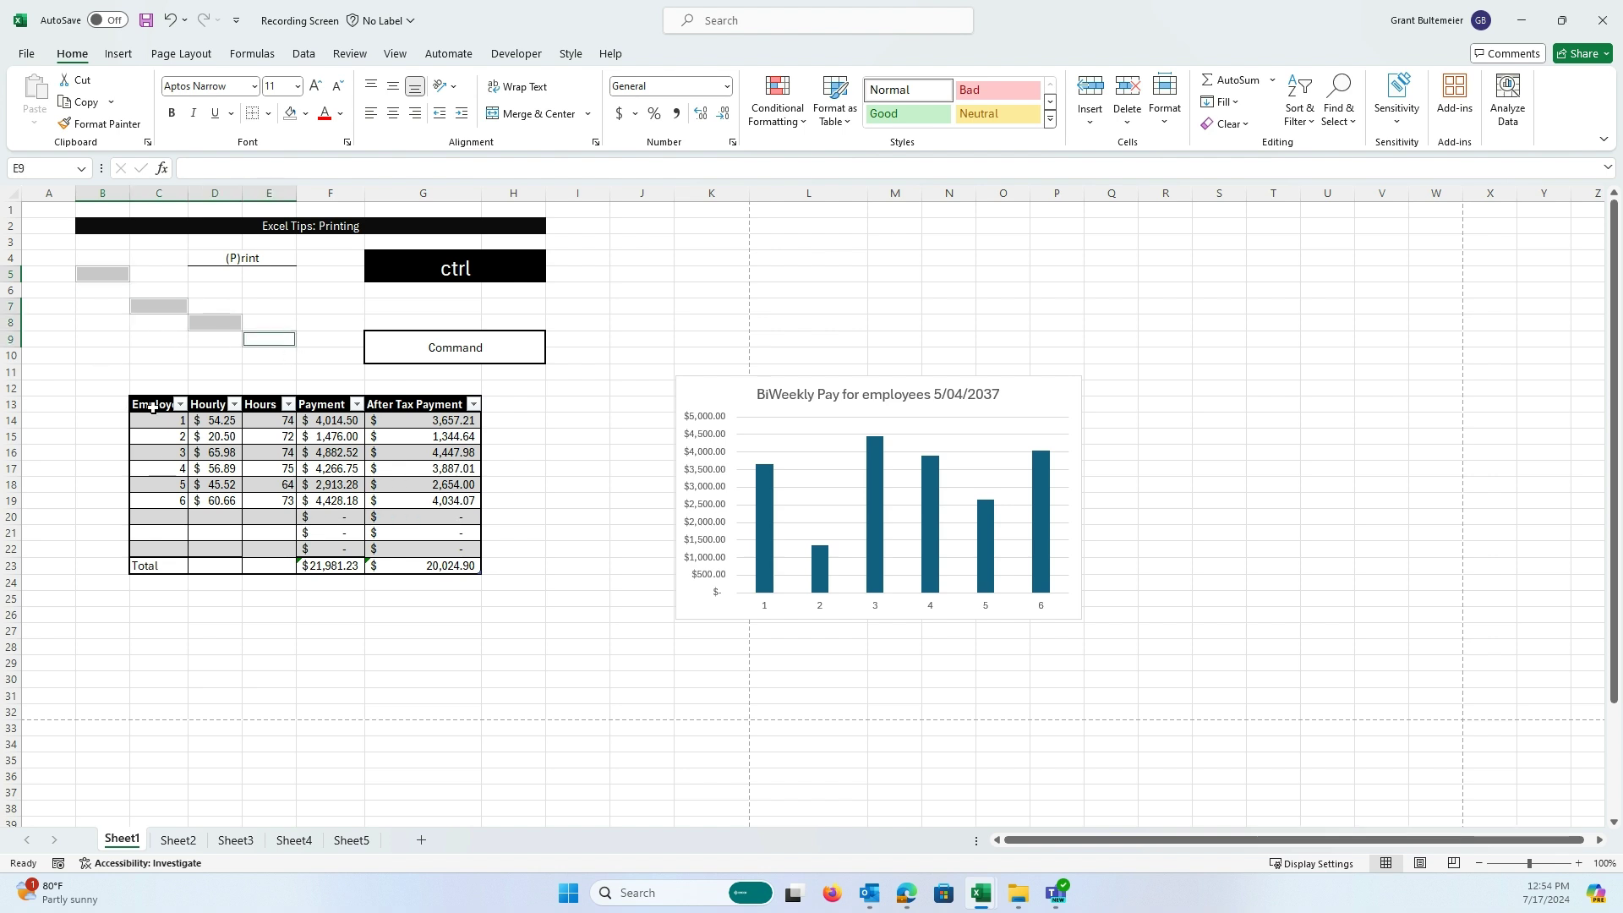
- Select only cell B9 and group Sheet1, Sheet3 and Sheet5
{"action": "left_click", "coordinate": [89, 341]}
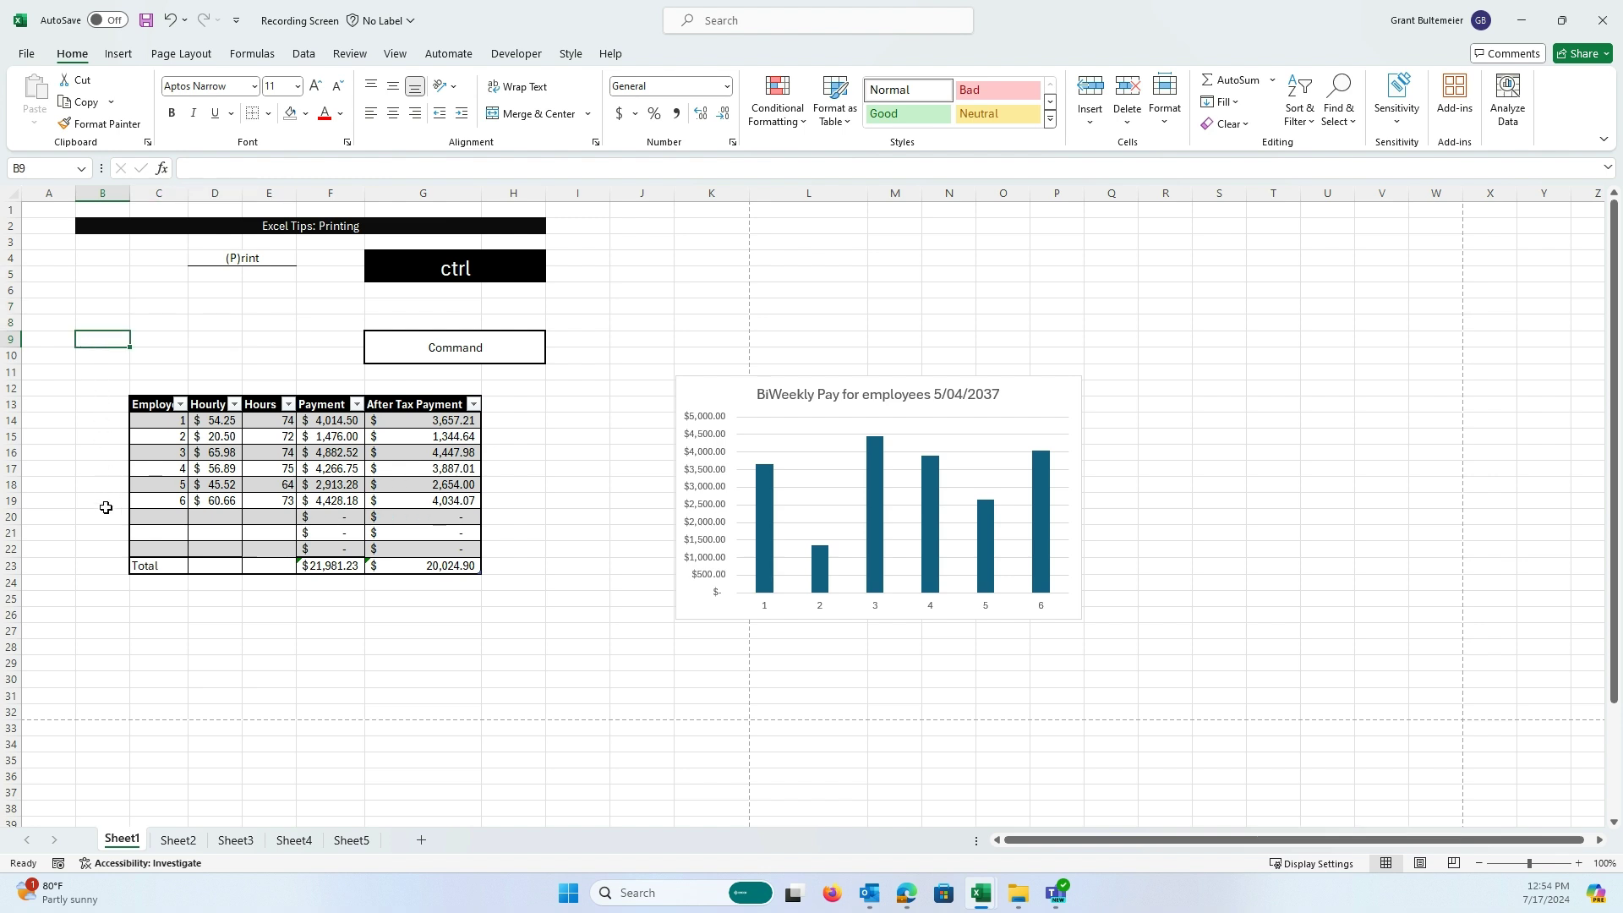
{"action": "left_click", "coordinate": [236, 840], "text": "ctrl"}
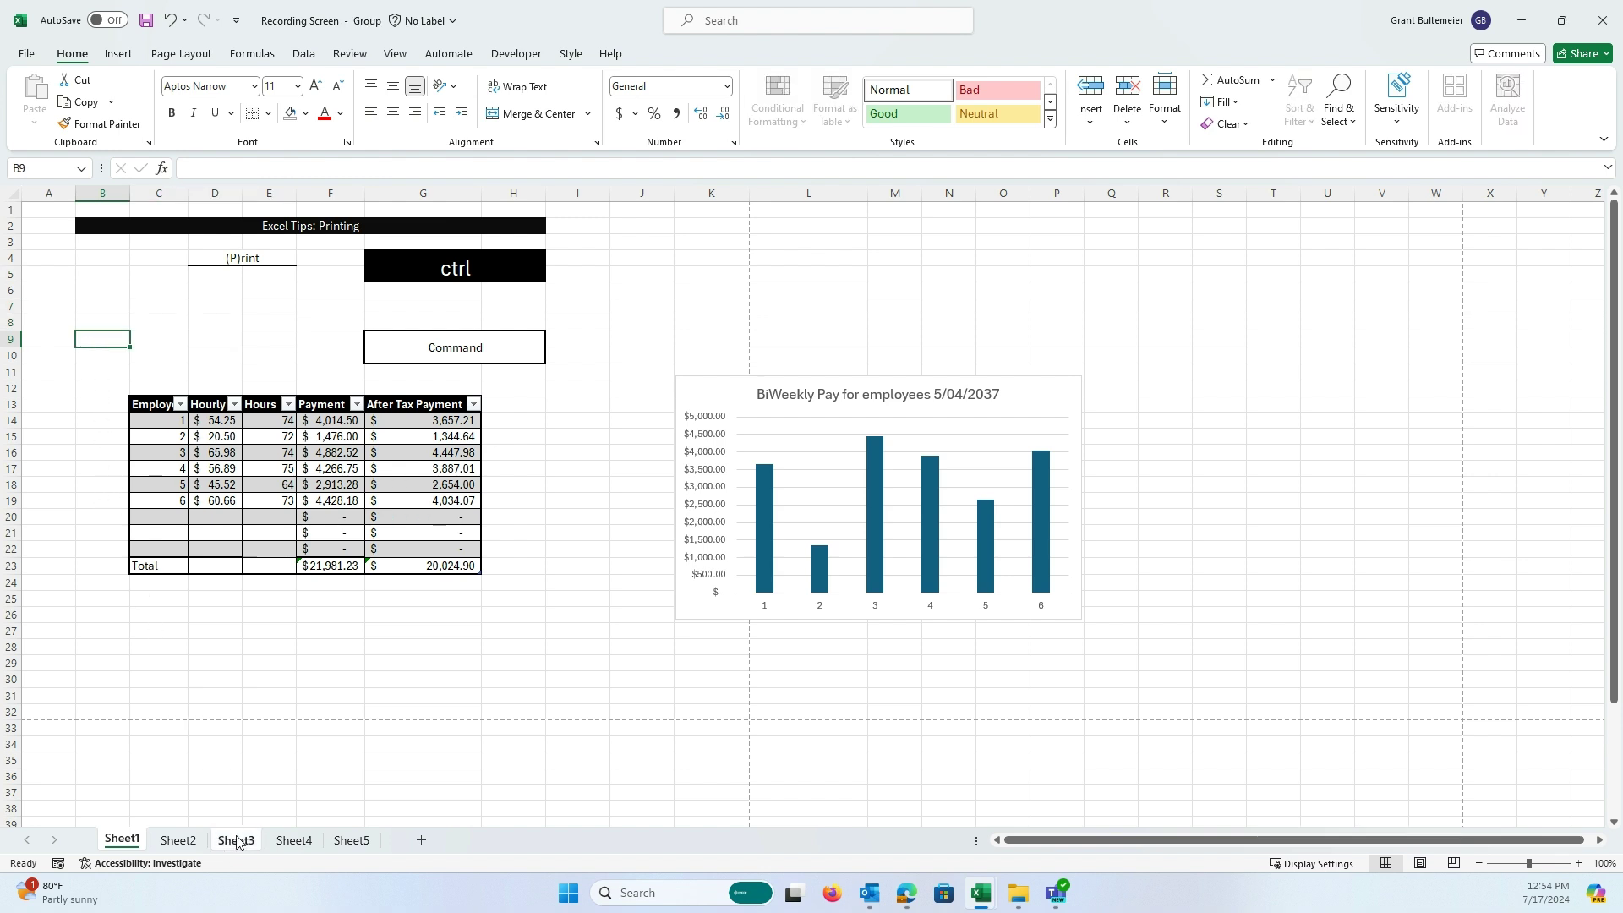
{"action": "left_click", "coordinate": [351, 840], "text": "ctrl"}
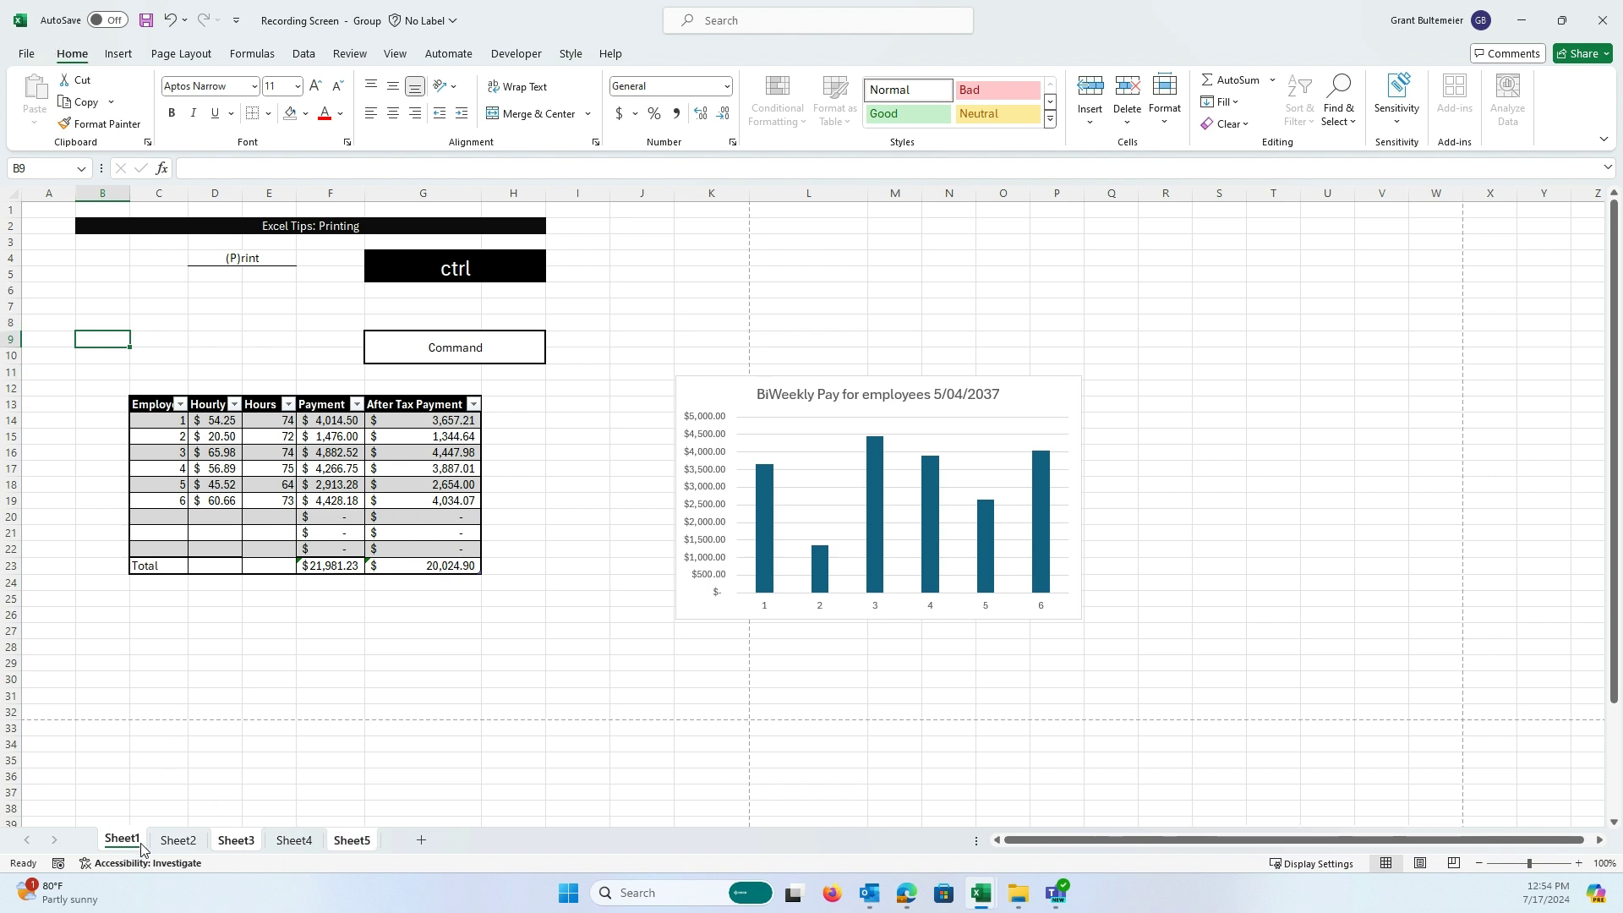
- Open the print settings for the grouped sheets and set the printout to Print Active Sheets
{"action": "left_click", "coordinate": [26, 53]}
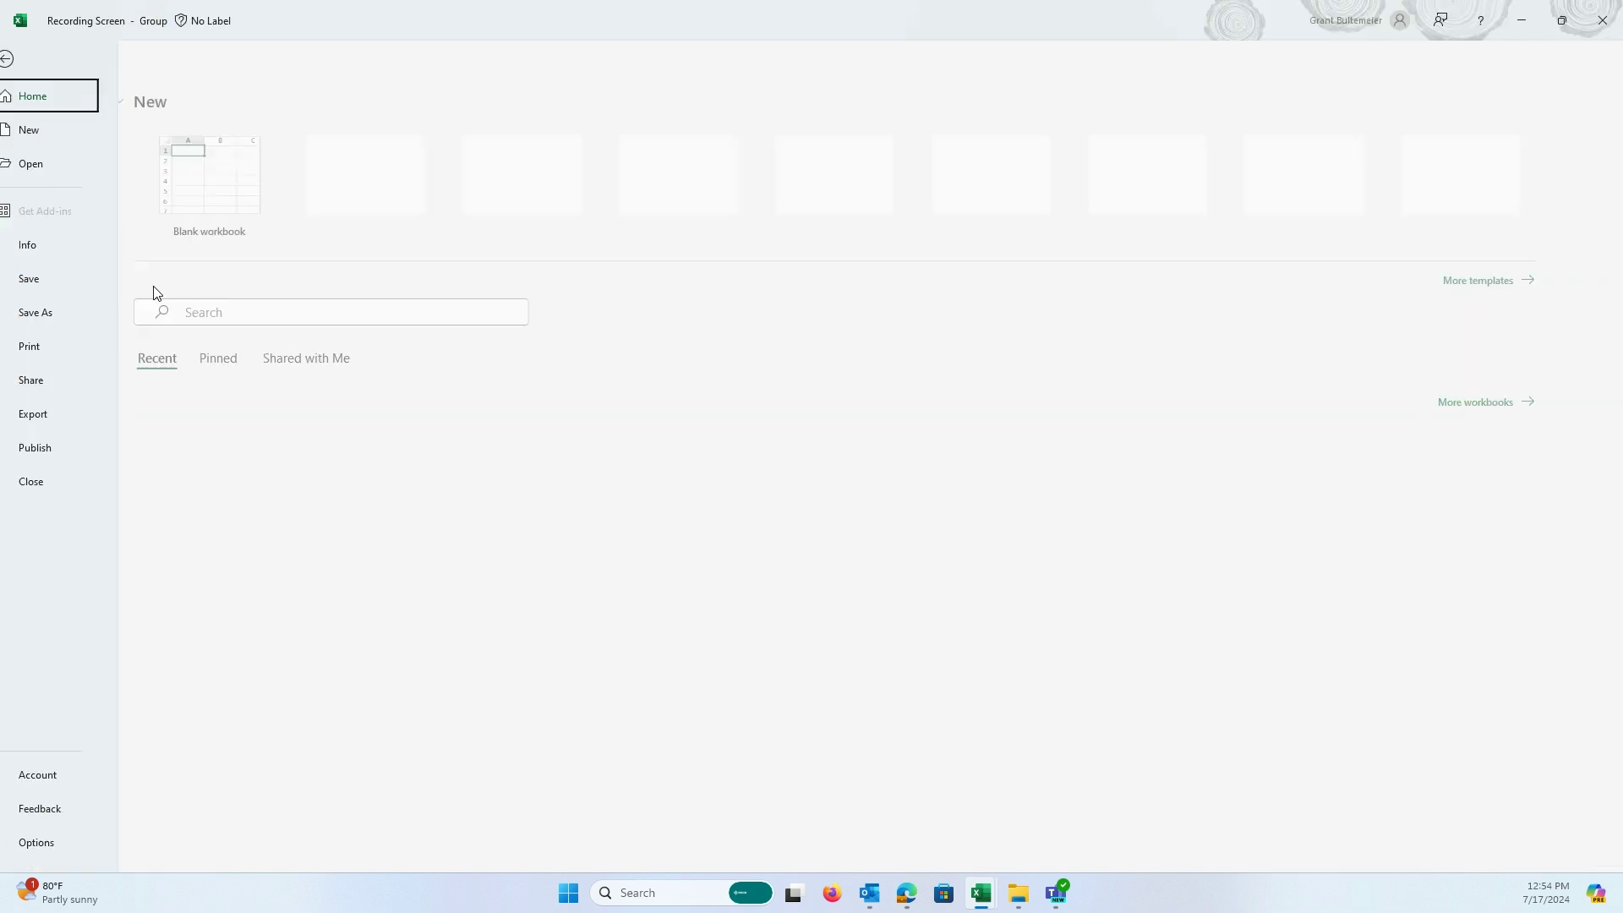
{"action": "left_click", "coordinate": [49, 347]}
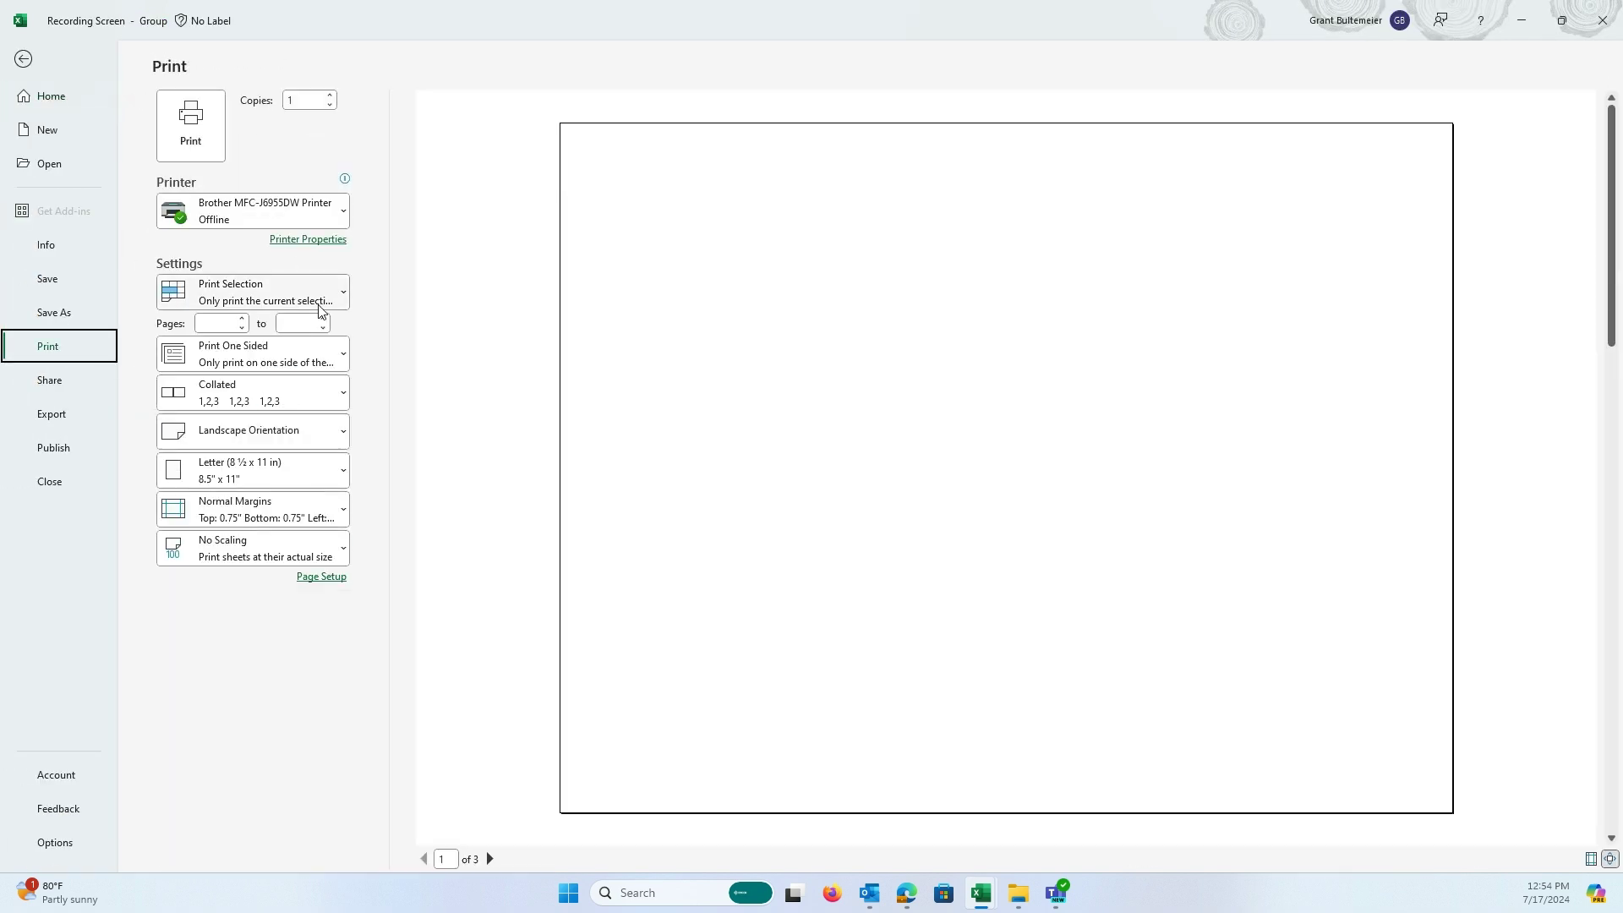
{"action": "left_click", "coordinate": [320, 300]}
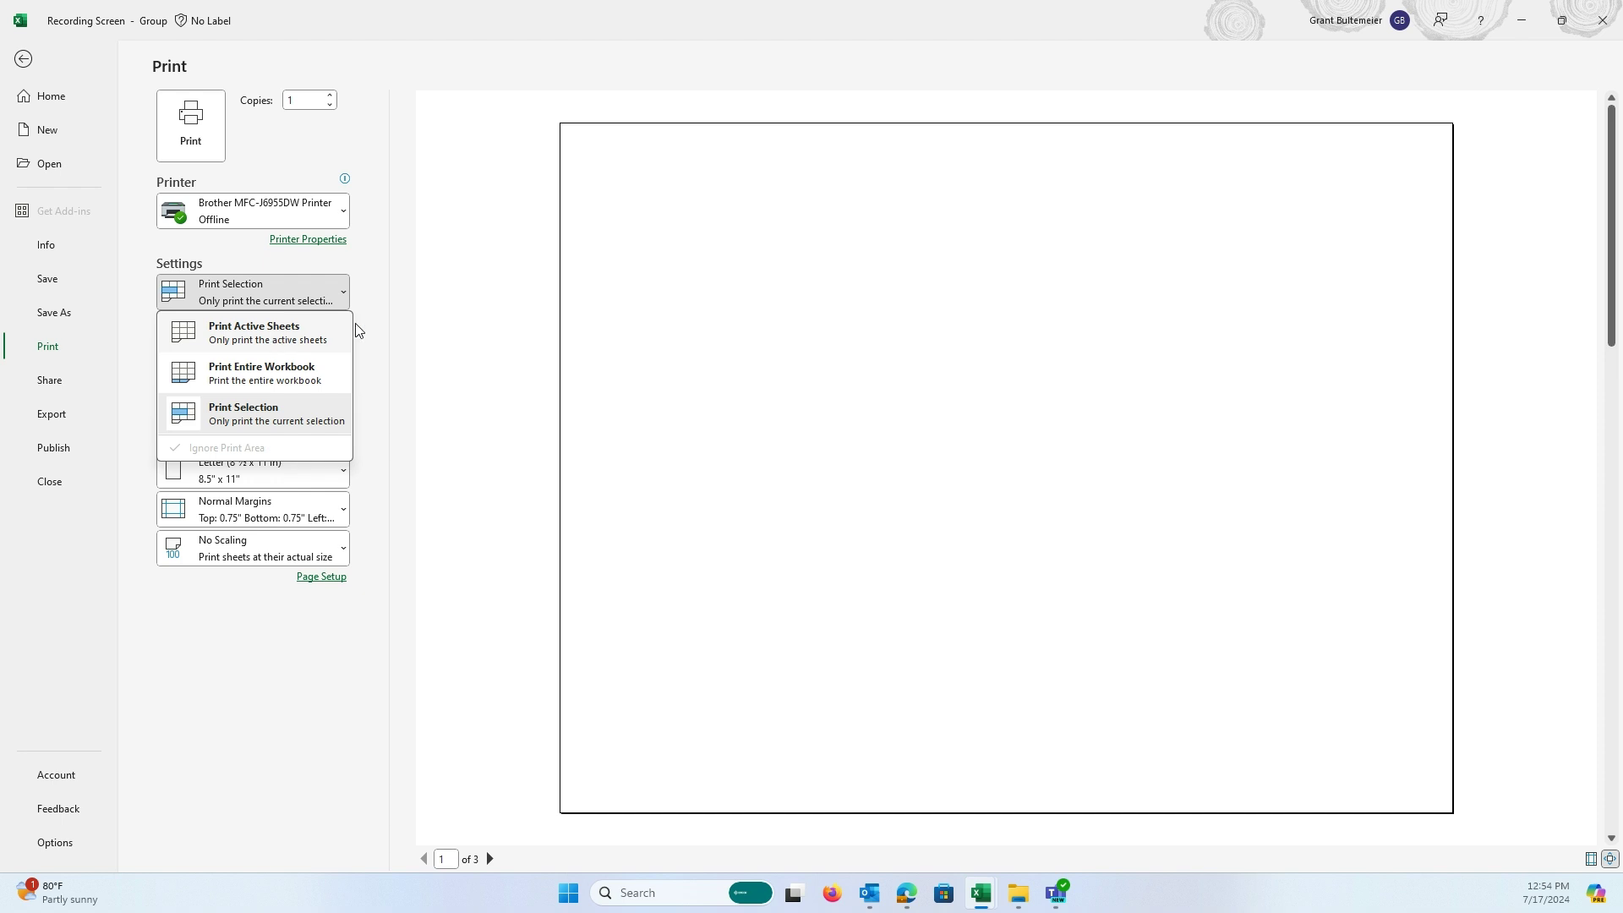
{"action": "left_click", "coordinate": [344, 294]}
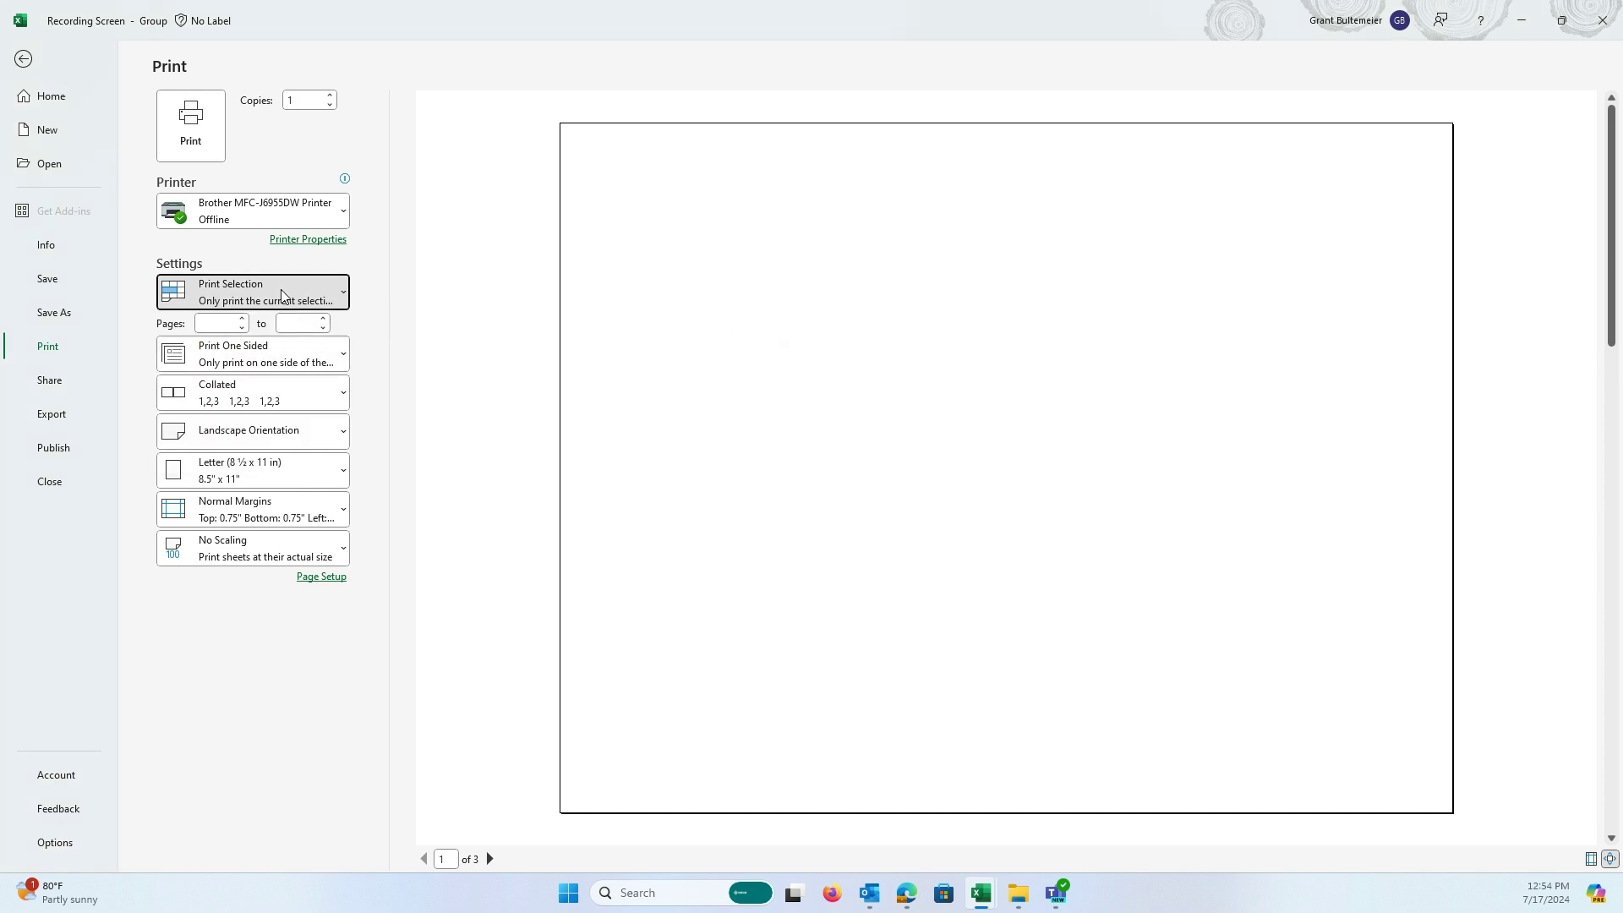
{"action": "left_click", "coordinate": [254, 291]}
{"action": "left_click", "coordinate": [237, 334]}
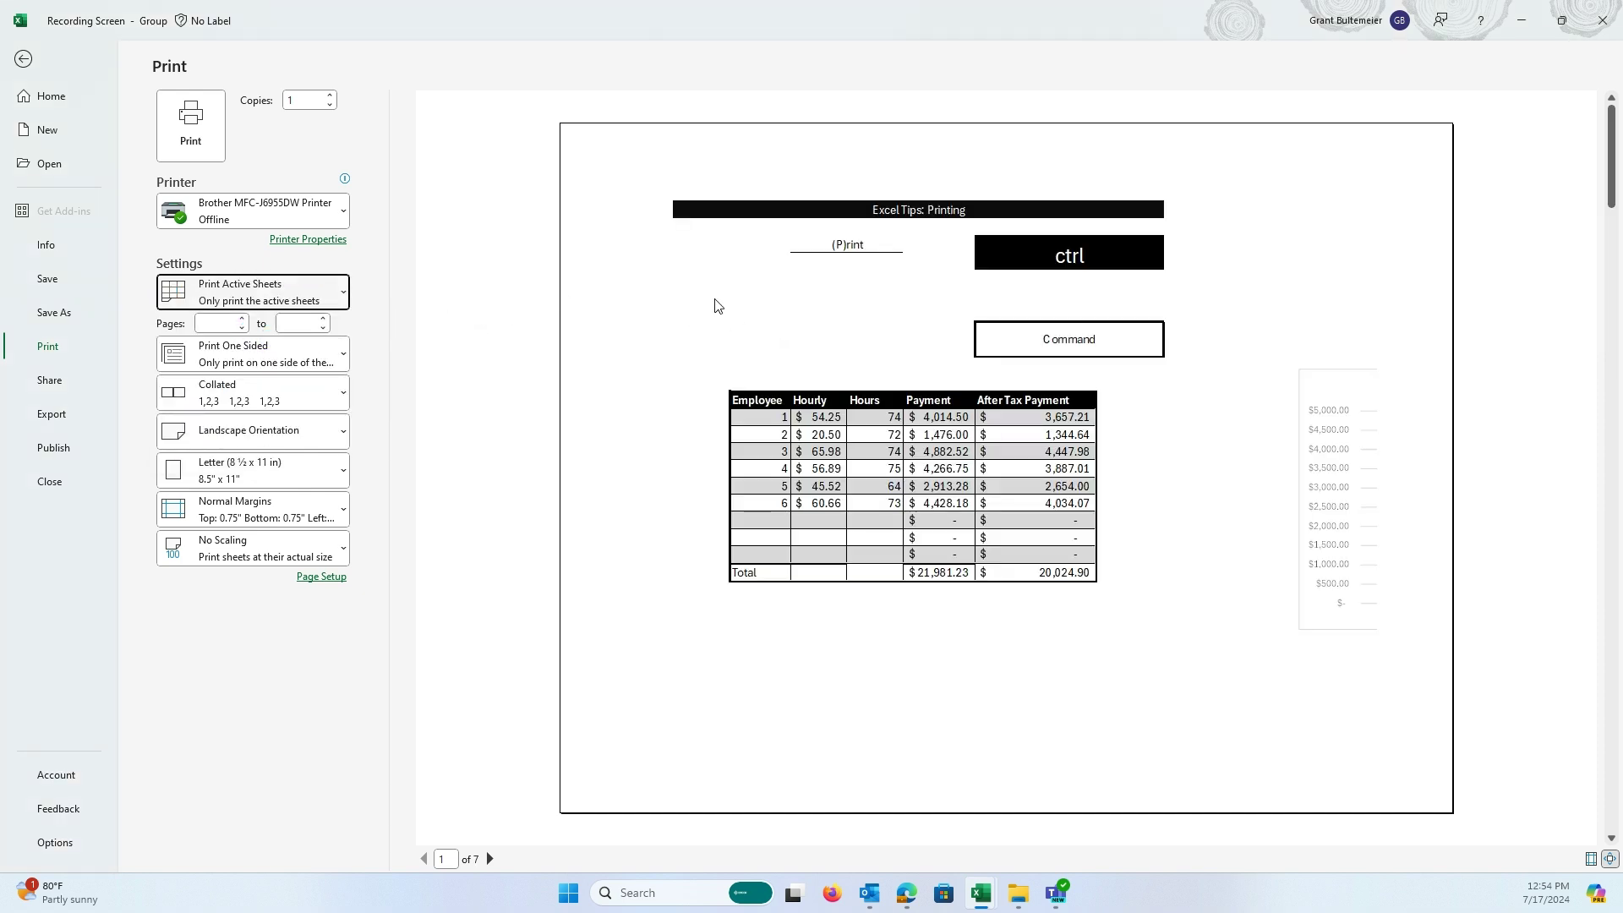
- Check the previewed pages of the grouped sheets, set the scaling to Fit Sheet on One Page and return to the worksheet
{"action": "scroll", "coordinate": [879, 311], "scroll_direction": "down", "scroll_amount": 1}
{"action": "scroll", "coordinate": [887, 332], "scroll_direction": "down", "scroll_amount": 4}
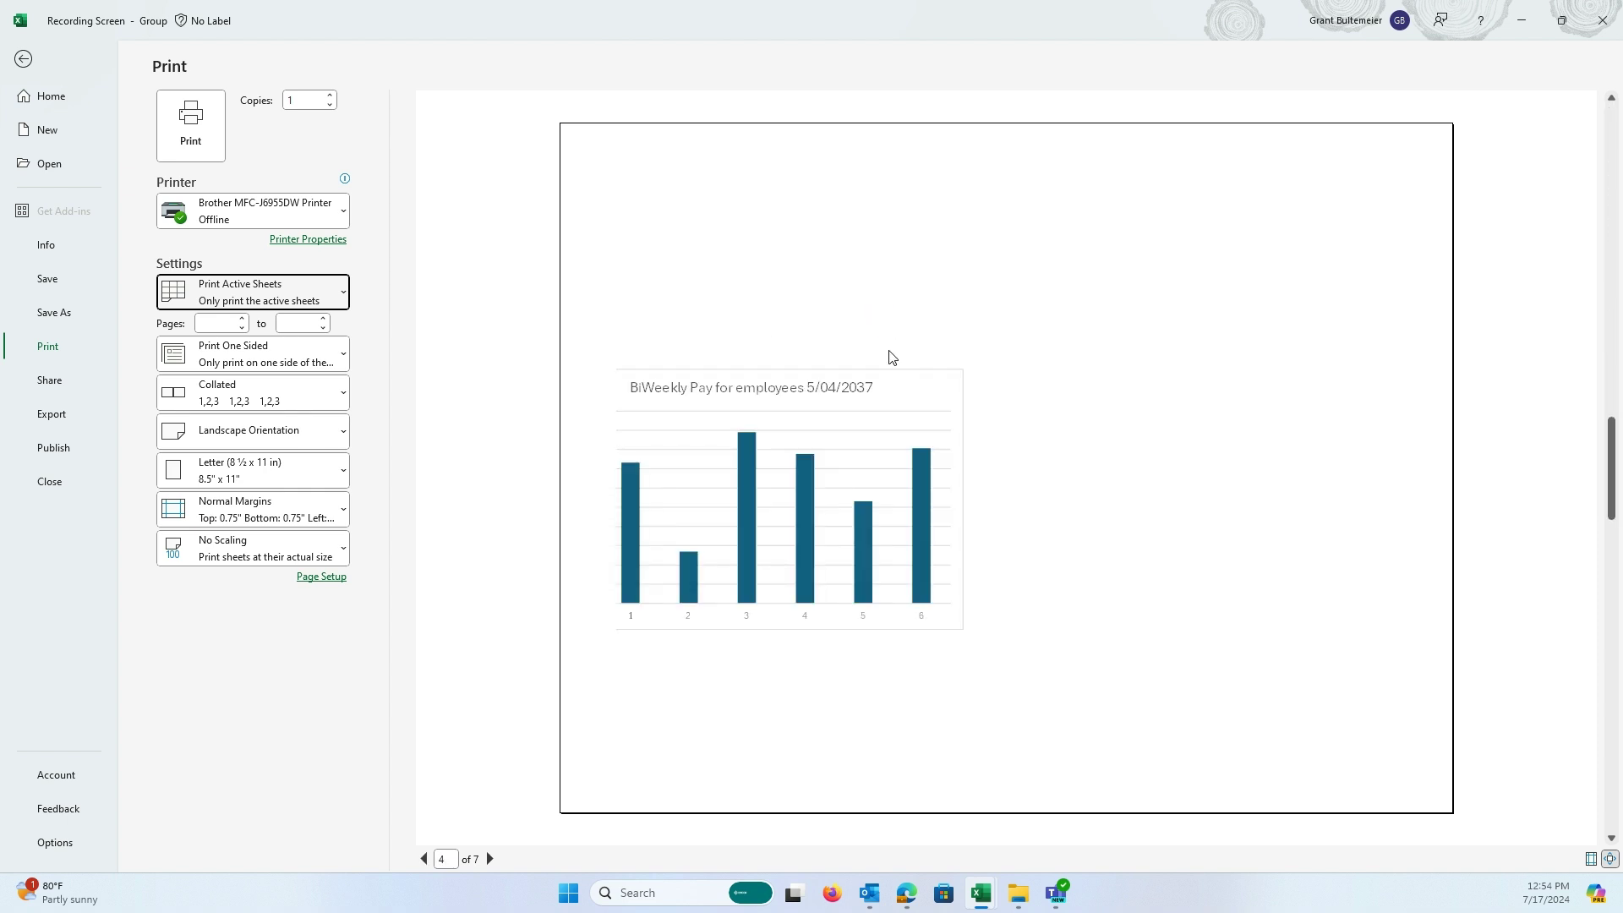
{"action": "scroll", "coordinate": [900, 385], "scroll_direction": "up", "scroll_amount": 3}
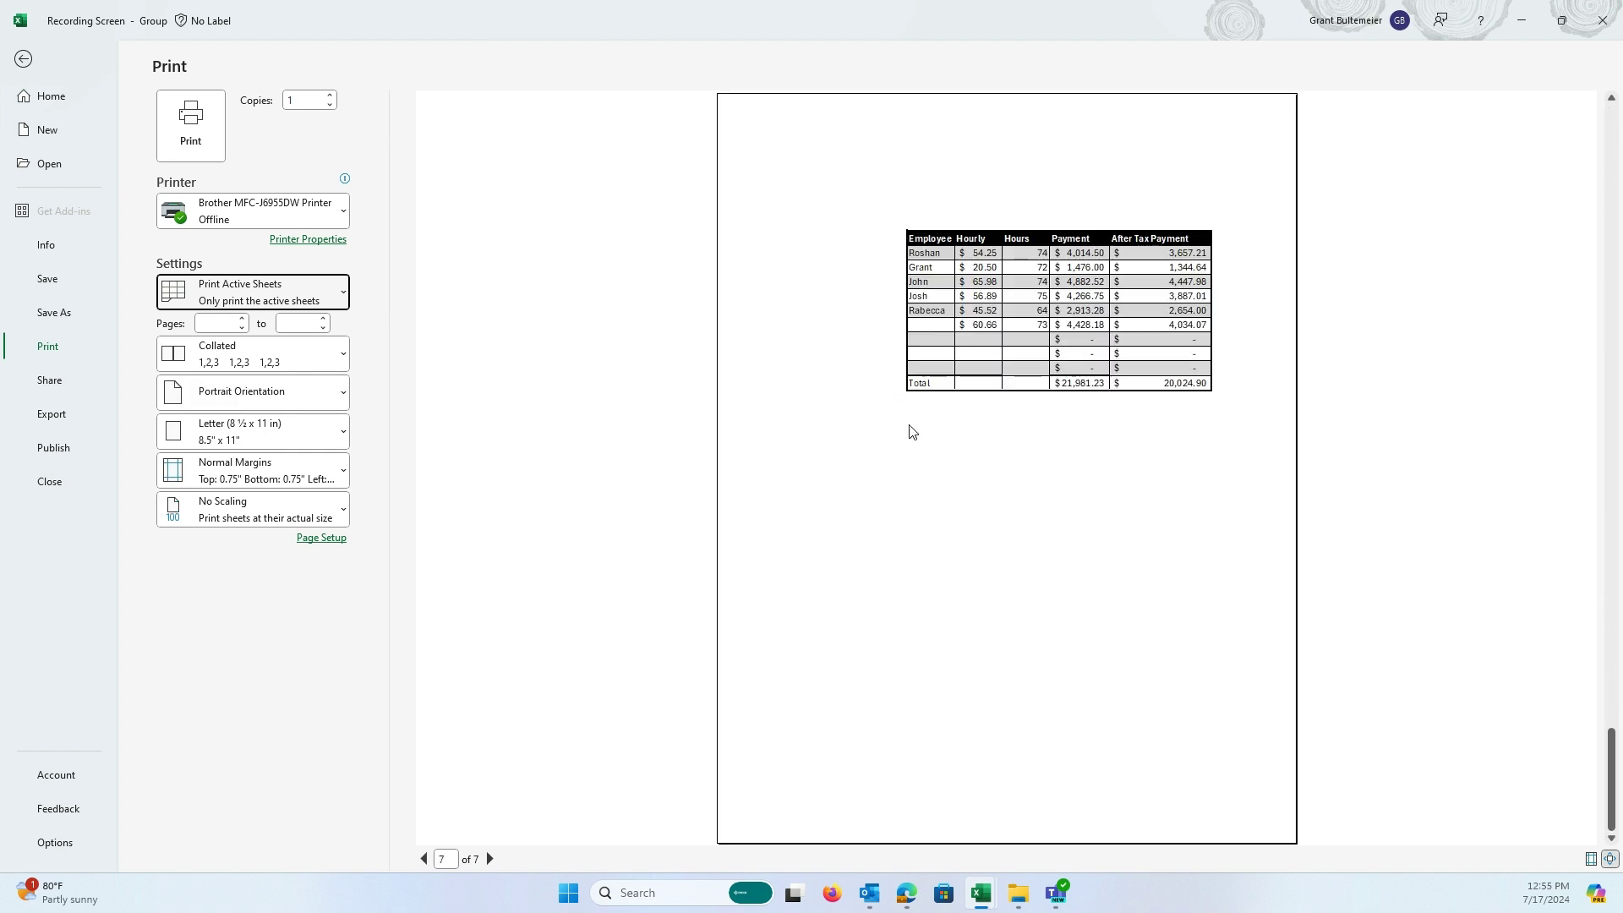
{"action": "scroll", "coordinate": [899, 343], "scroll_direction": "up", "scroll_amount": 3}
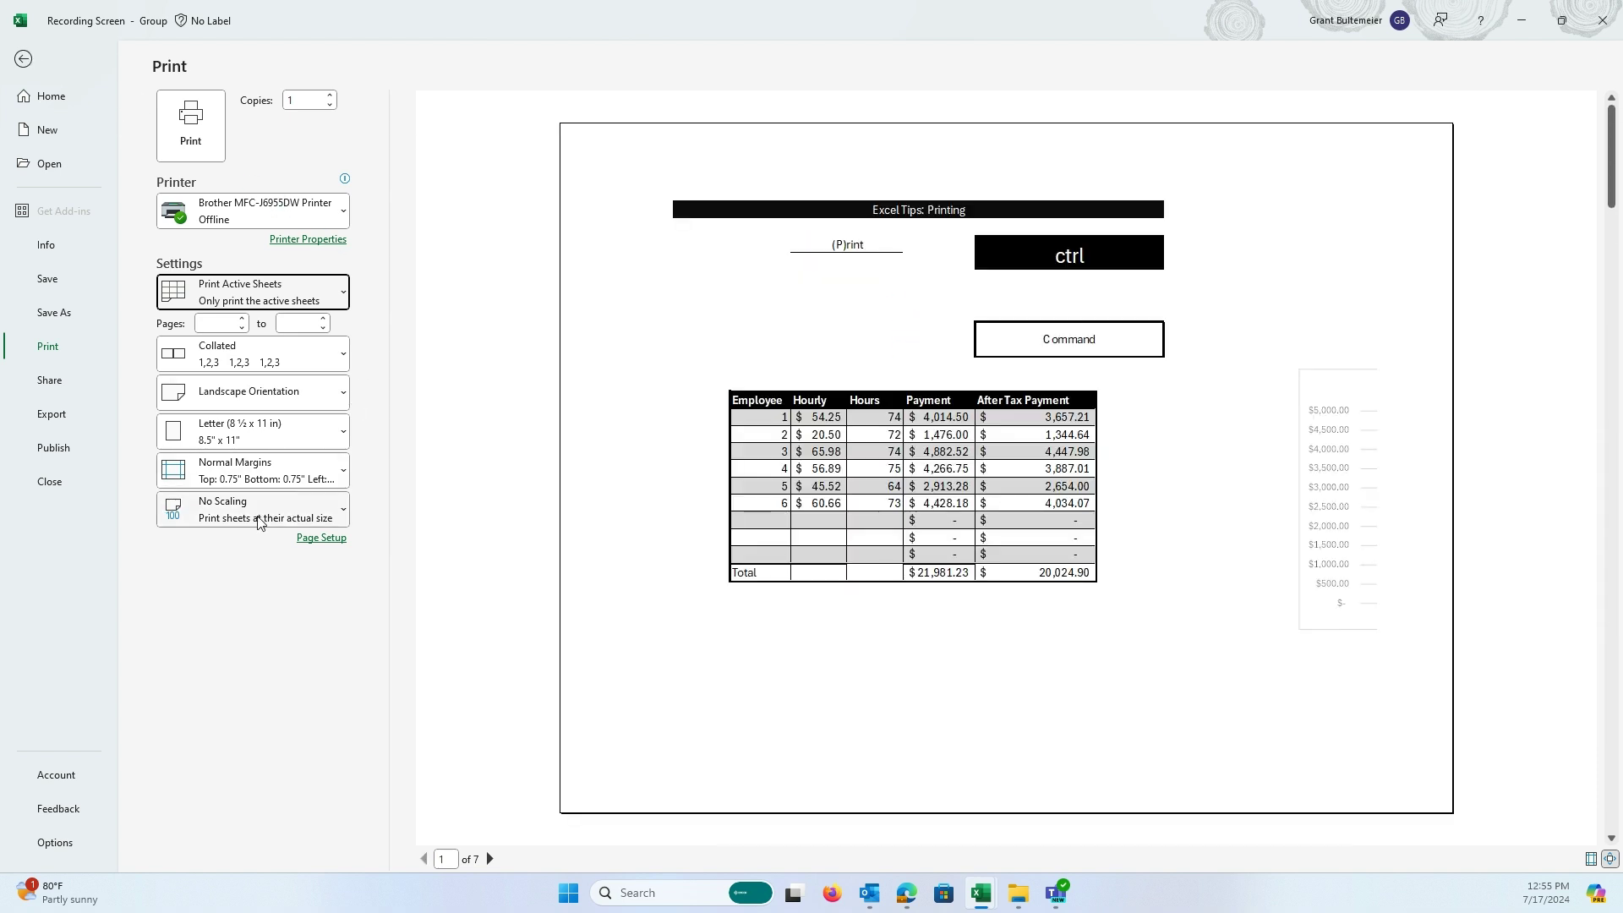
{"action": "left_click", "coordinate": [251, 547]}
{"action": "left_click", "coordinate": [256, 624]}
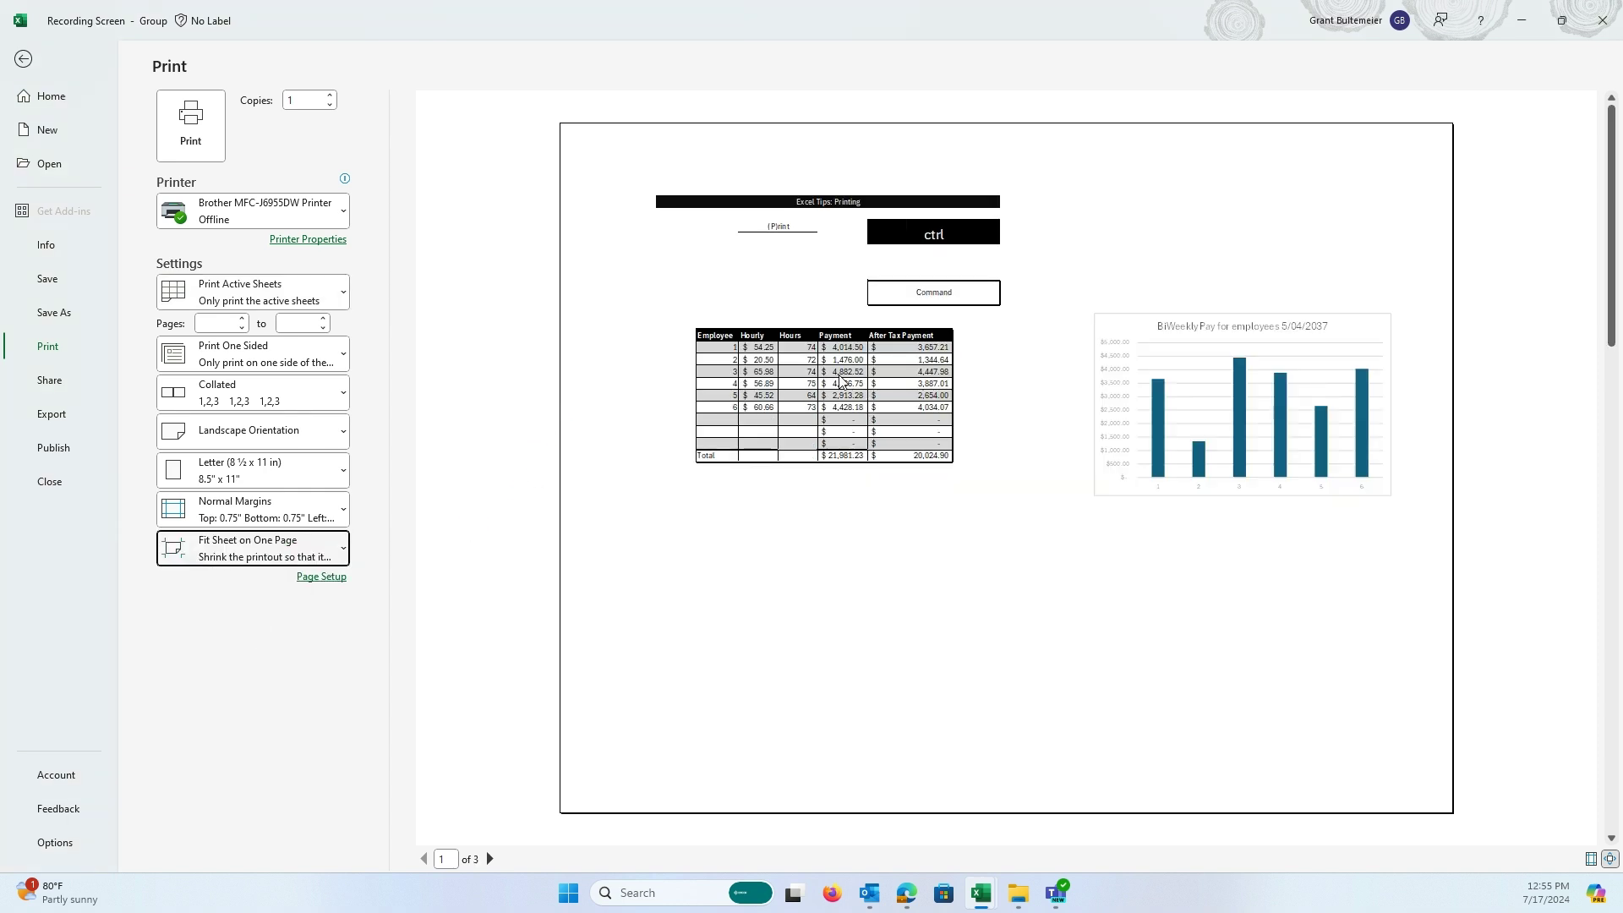
{"action": "scroll", "coordinate": [839, 381], "scroll_direction": "down", "scroll_amount": 2}
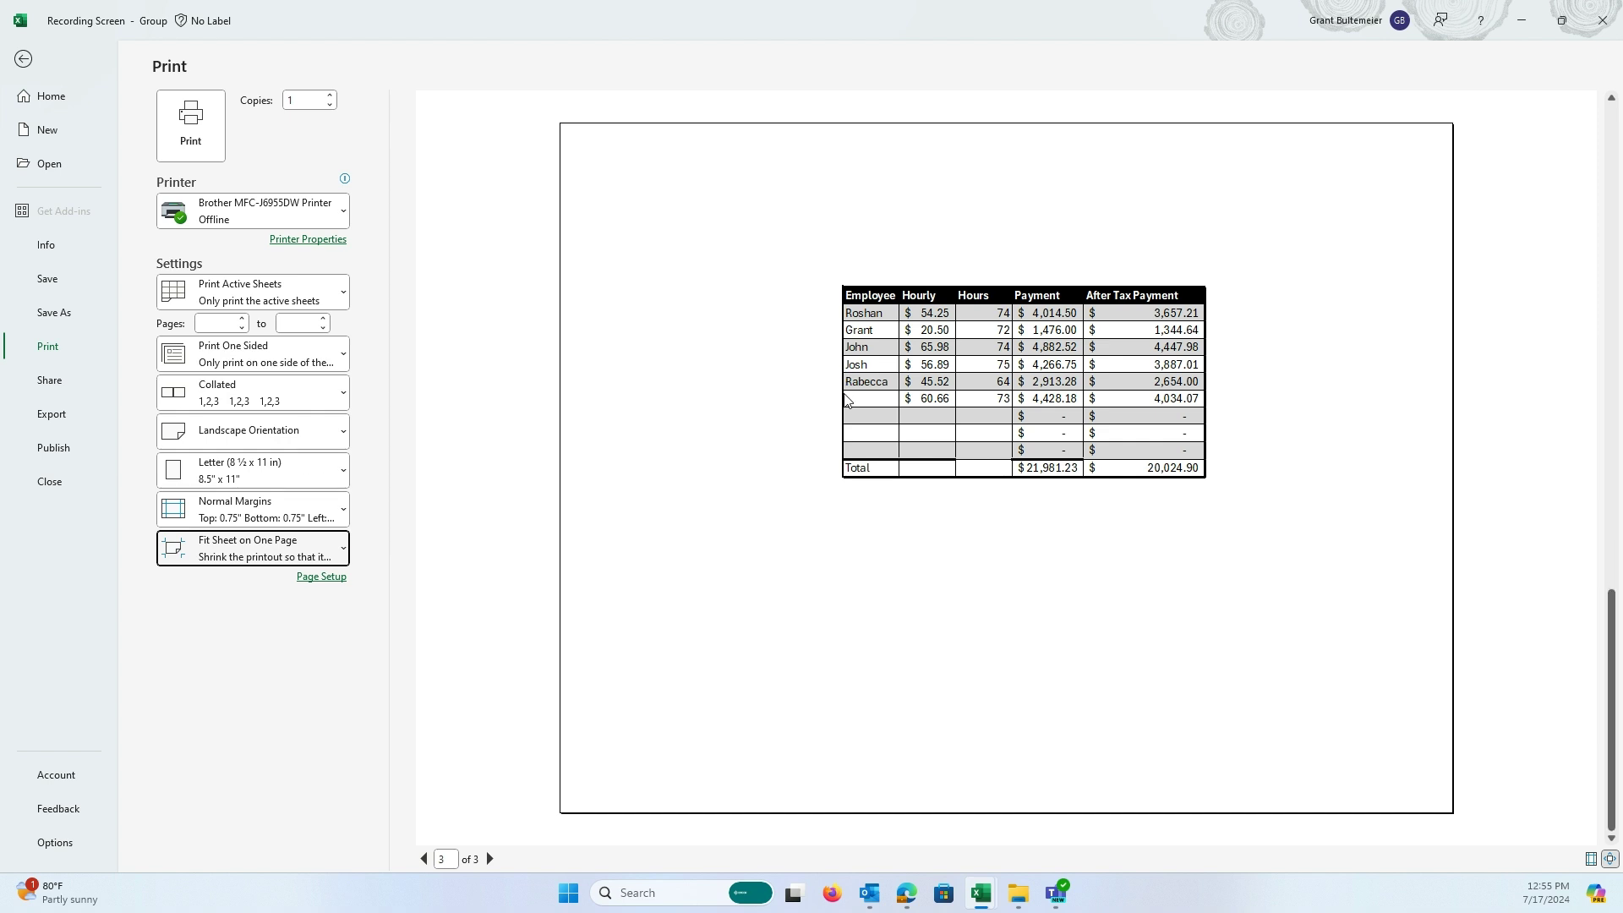
{"action": "scroll", "coordinate": [846, 397], "scroll_direction": "up", "scroll_amount": 3}
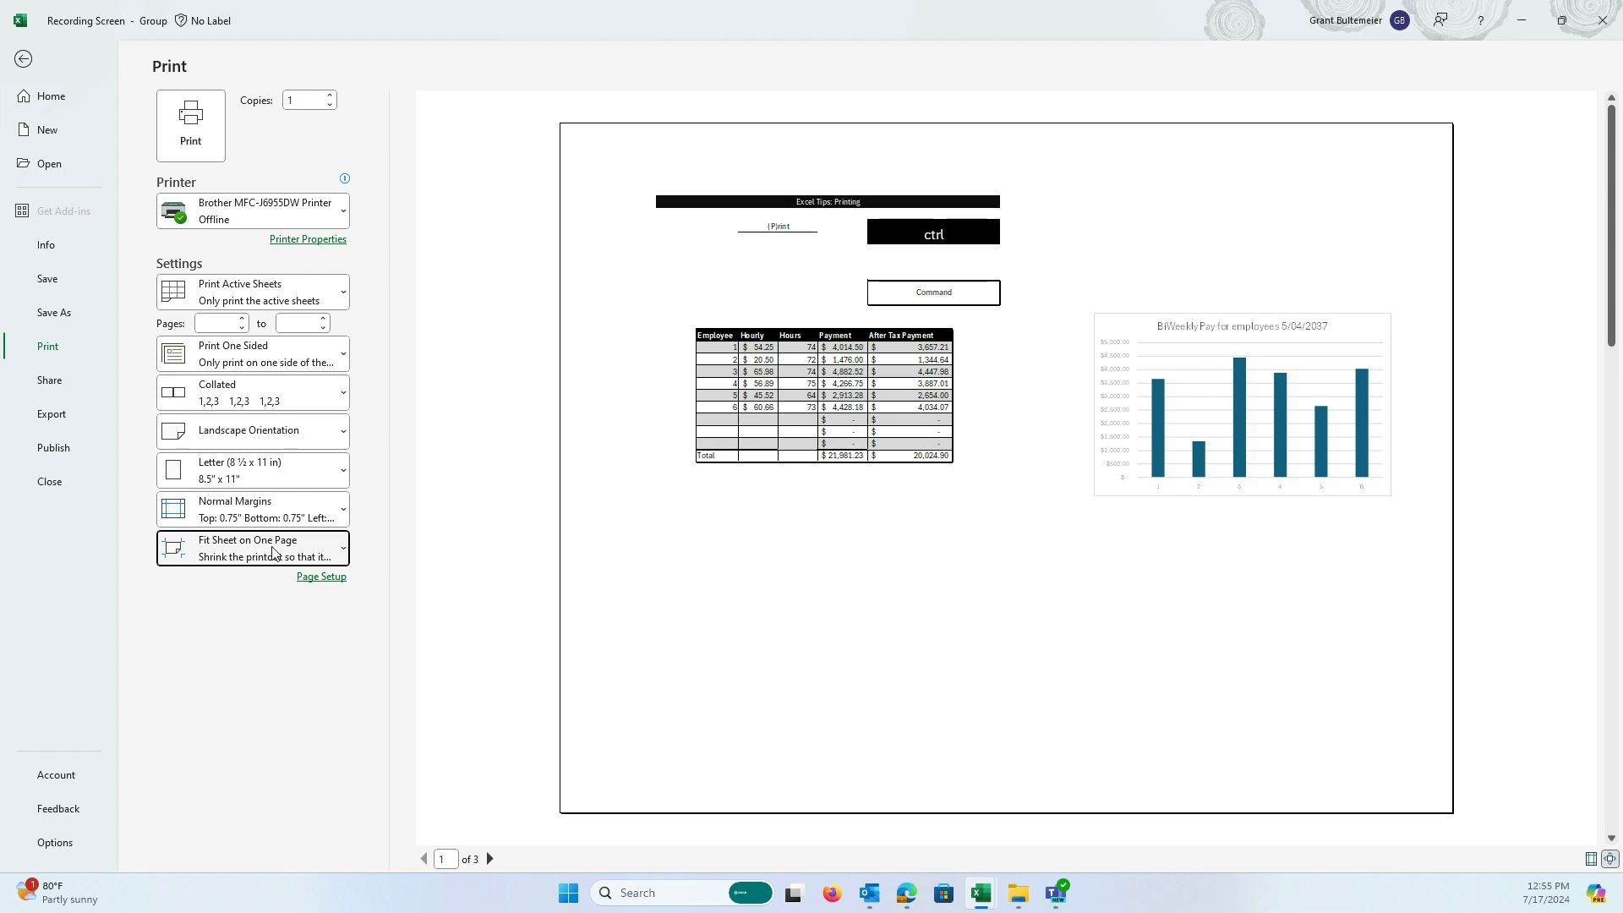
{"action": "left_click", "coordinate": [24, 59]}
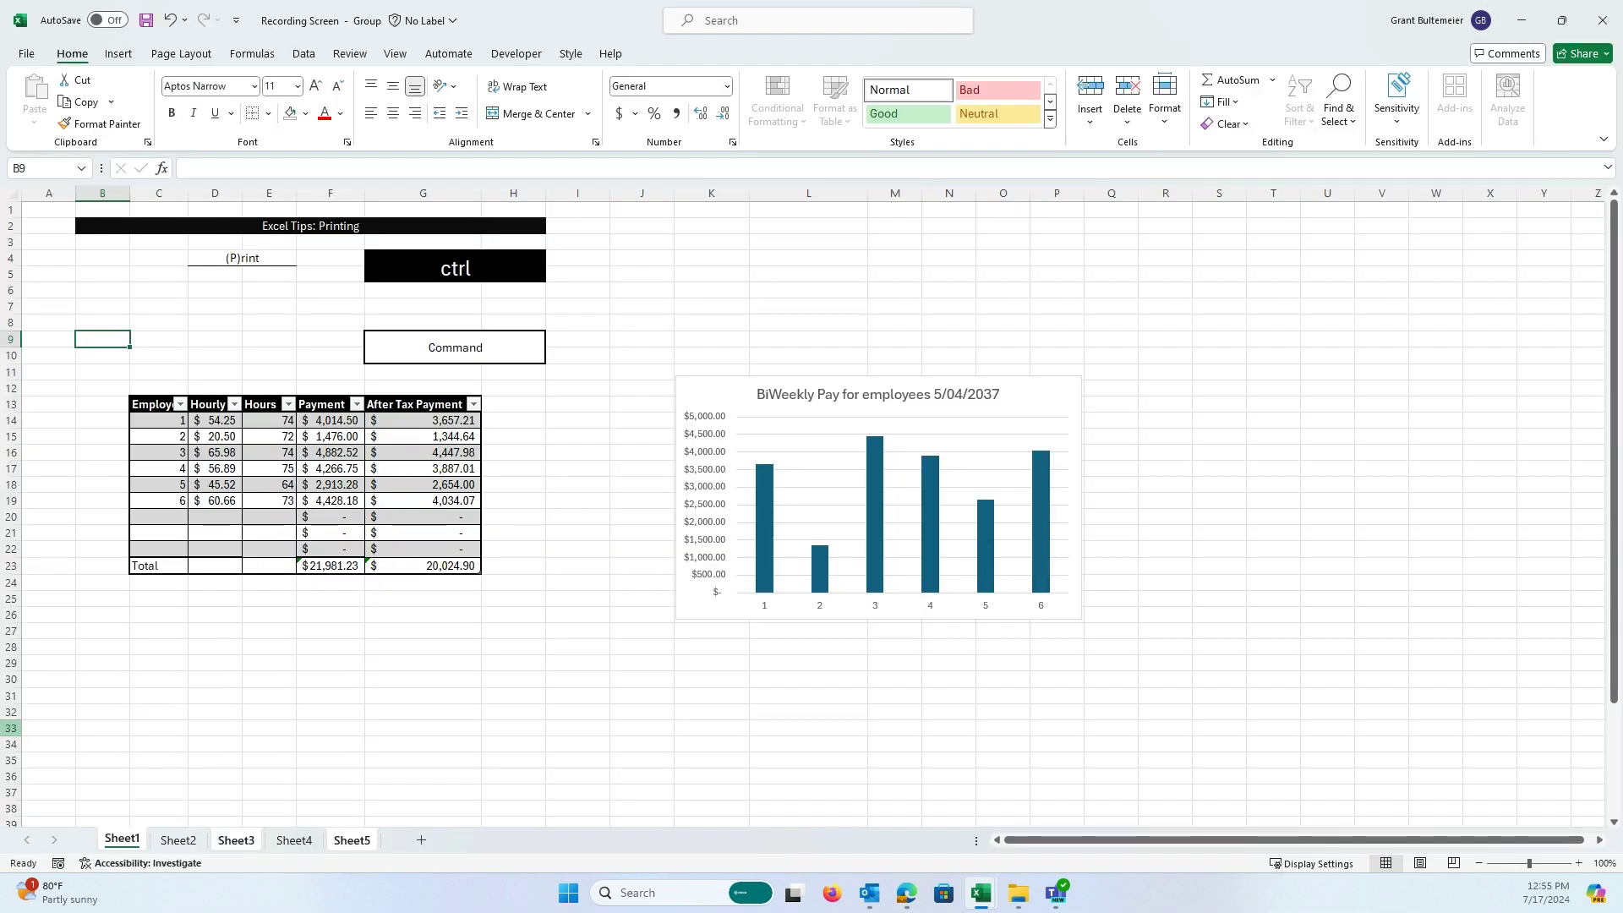